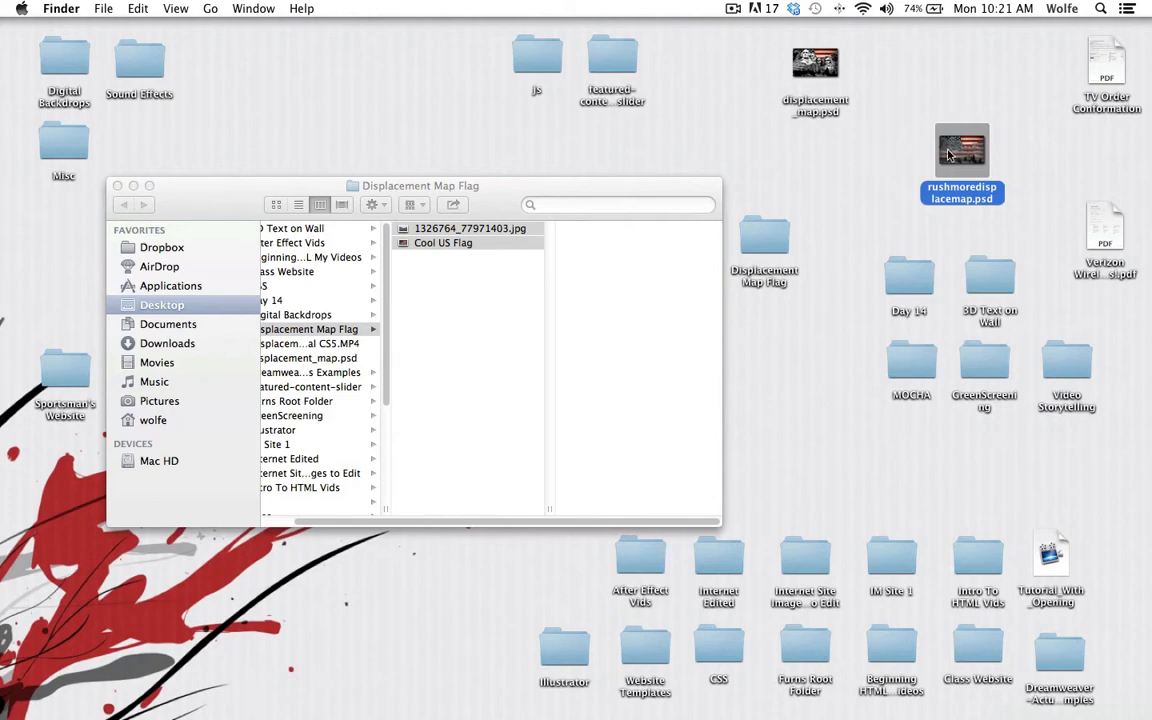
# Preview the finished composite rushmoredisplacemap.psd from the desktop and close the preview.
pyautogui.press('space')
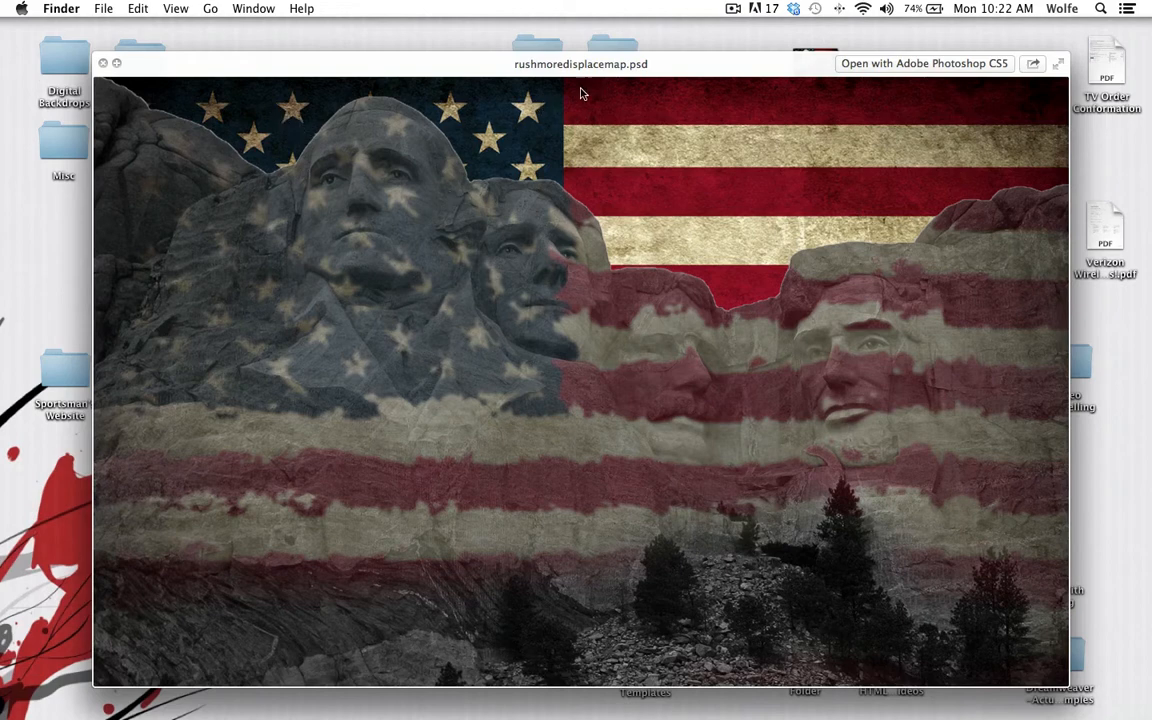
pyautogui.click(102, 64)
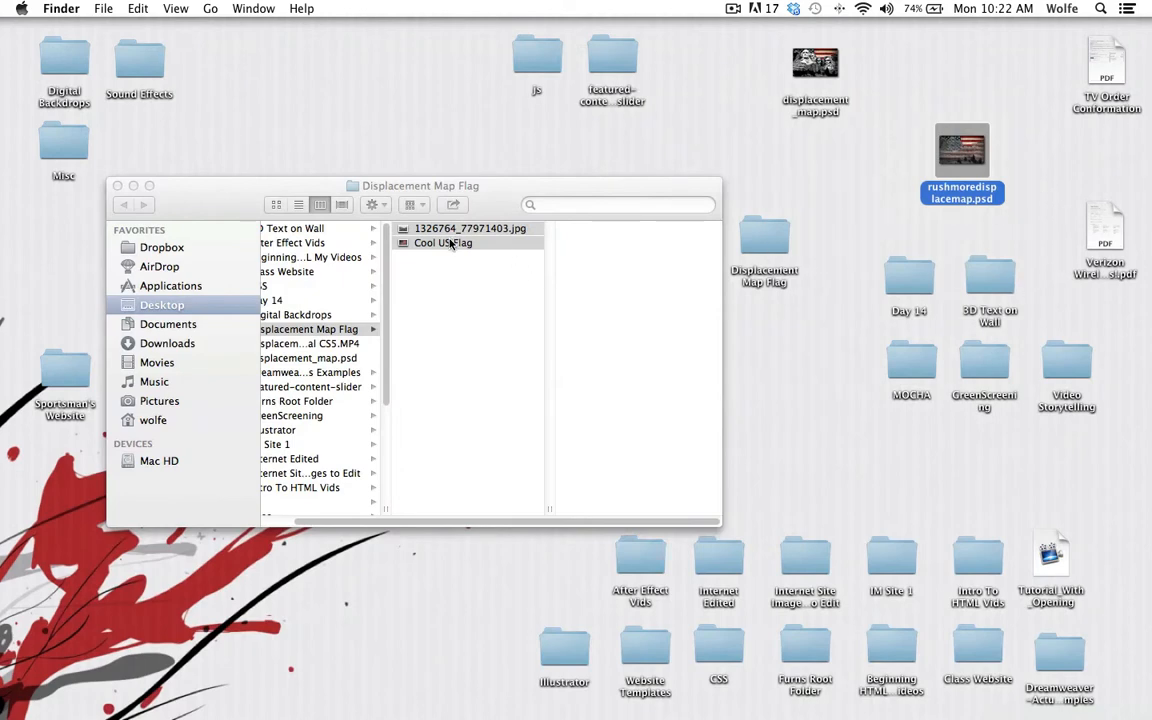
# Open 1326764_77971403.jpg and Cool US Flag from the Displacement Map Flag folder together in Adobe Photoshop CS5.
pyautogui.click(481, 214)
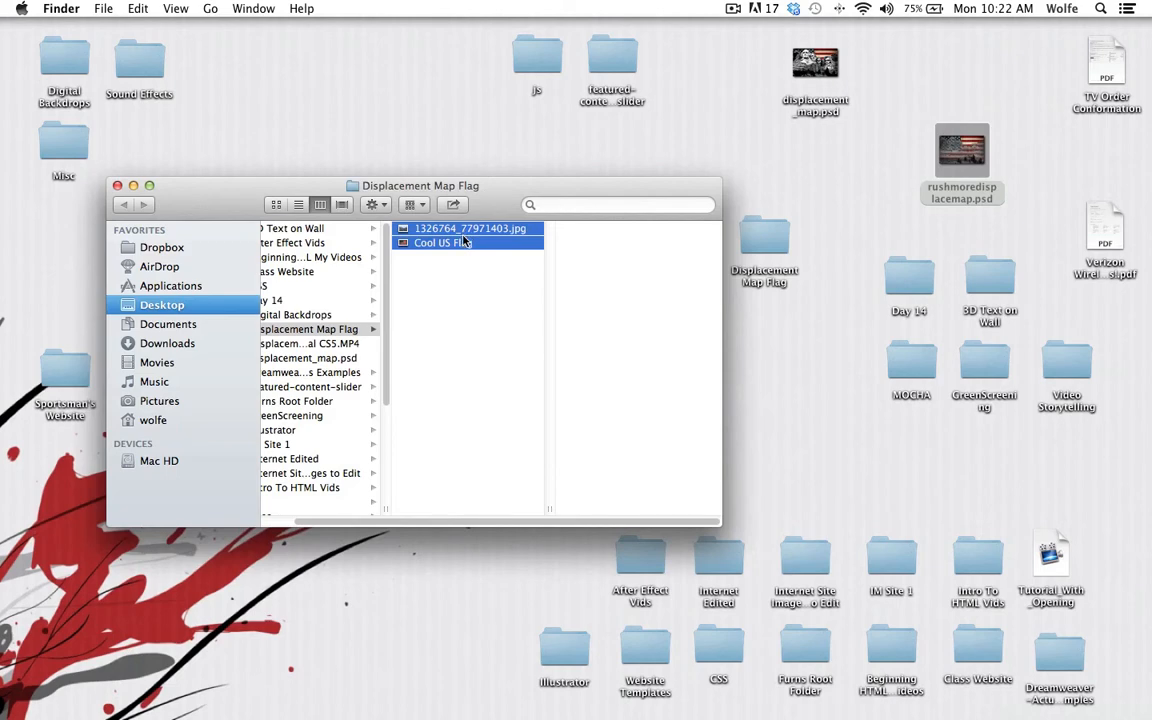
pyautogui.click(458, 243)
pyautogui.keyDown('shift'); pyautogui.click(462, 230); pyautogui.keyUp('shift')
pyautogui.rightClick(461, 231)
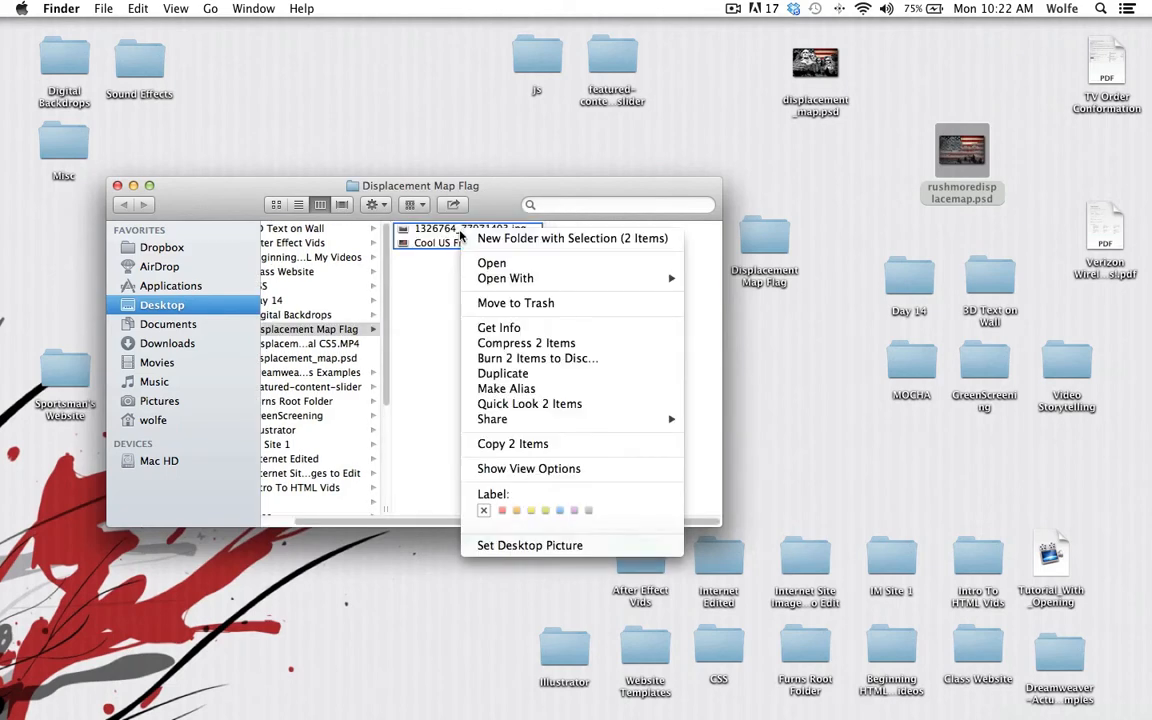
pyautogui.moveTo(531, 284)
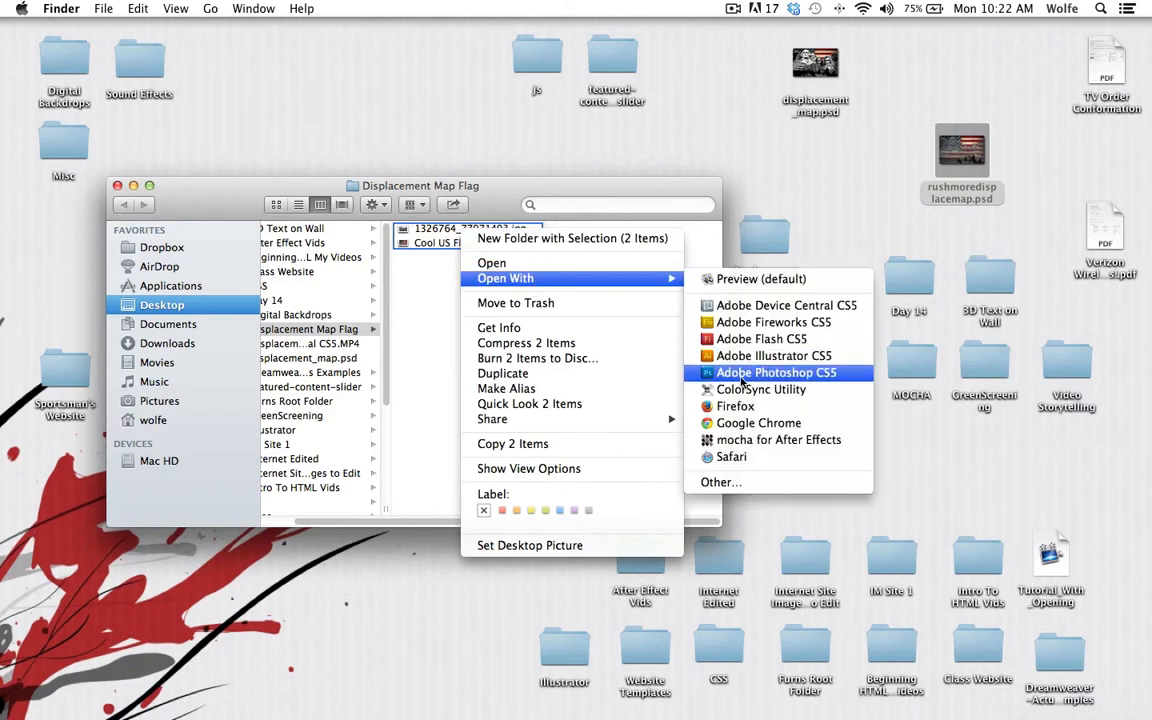
pyautogui.click(666, 340)
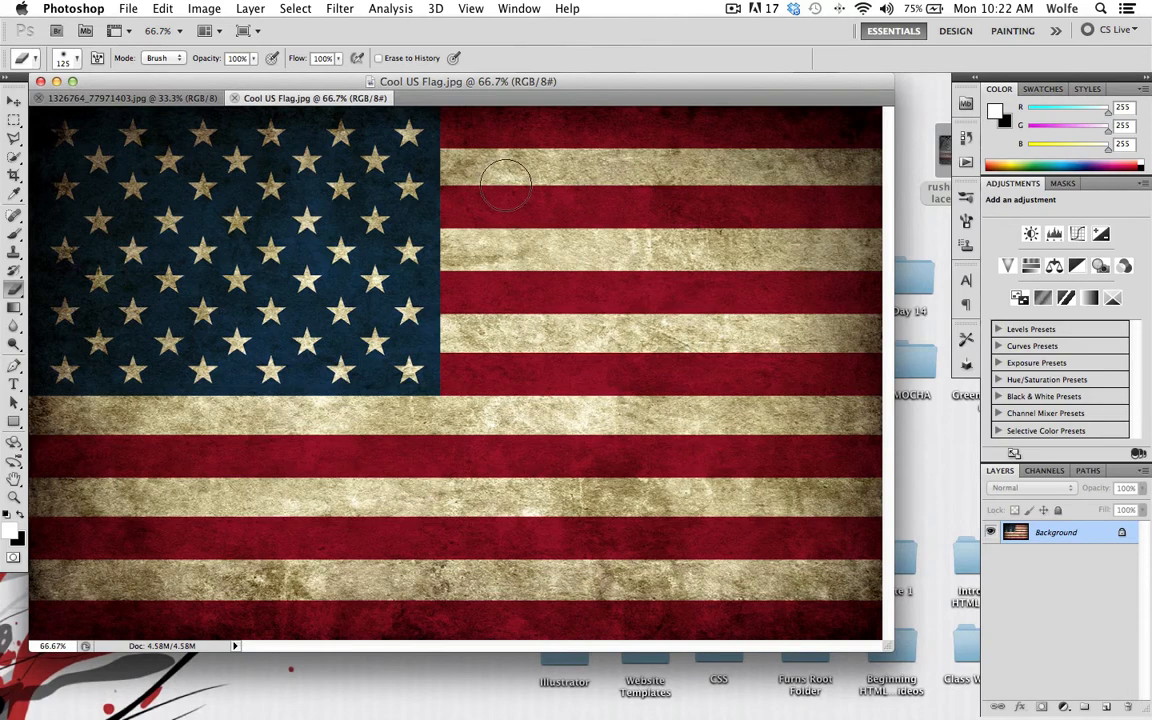
# Select the whole sky in the Mount Rushmore photo with the Quick Selection tool at brush size 100 and cut it out.
pyautogui.click(172, 101)
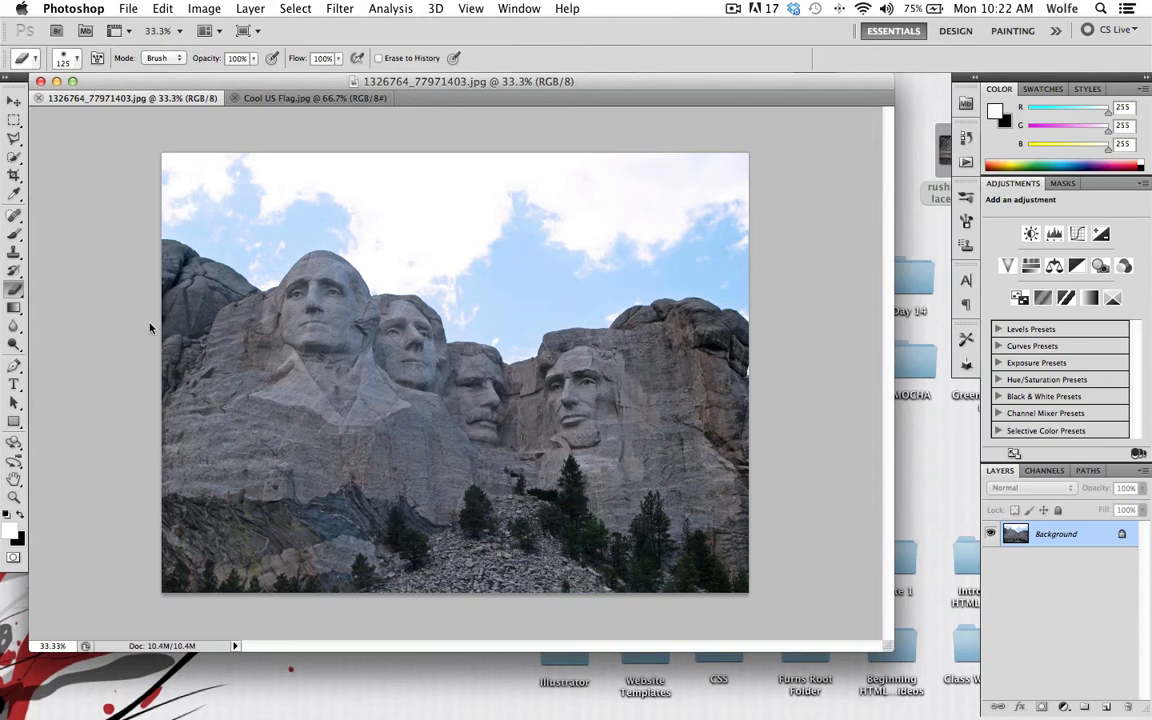
pyautogui.click(14, 157)
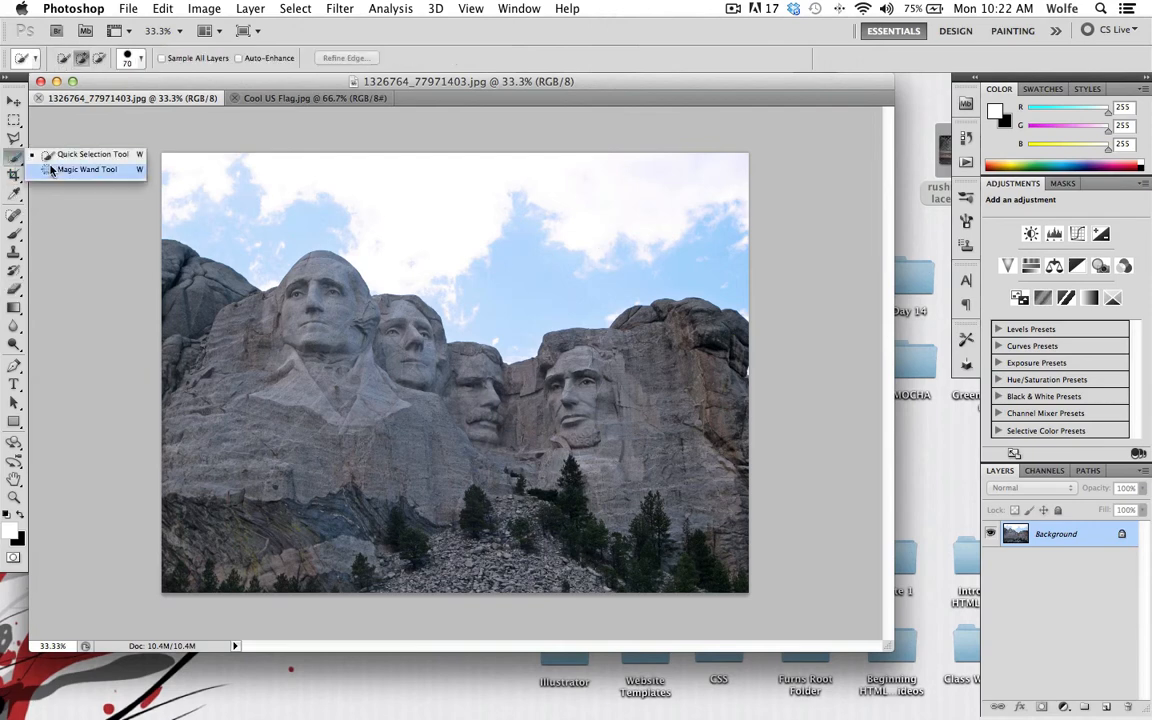
pyautogui.click(52, 159)
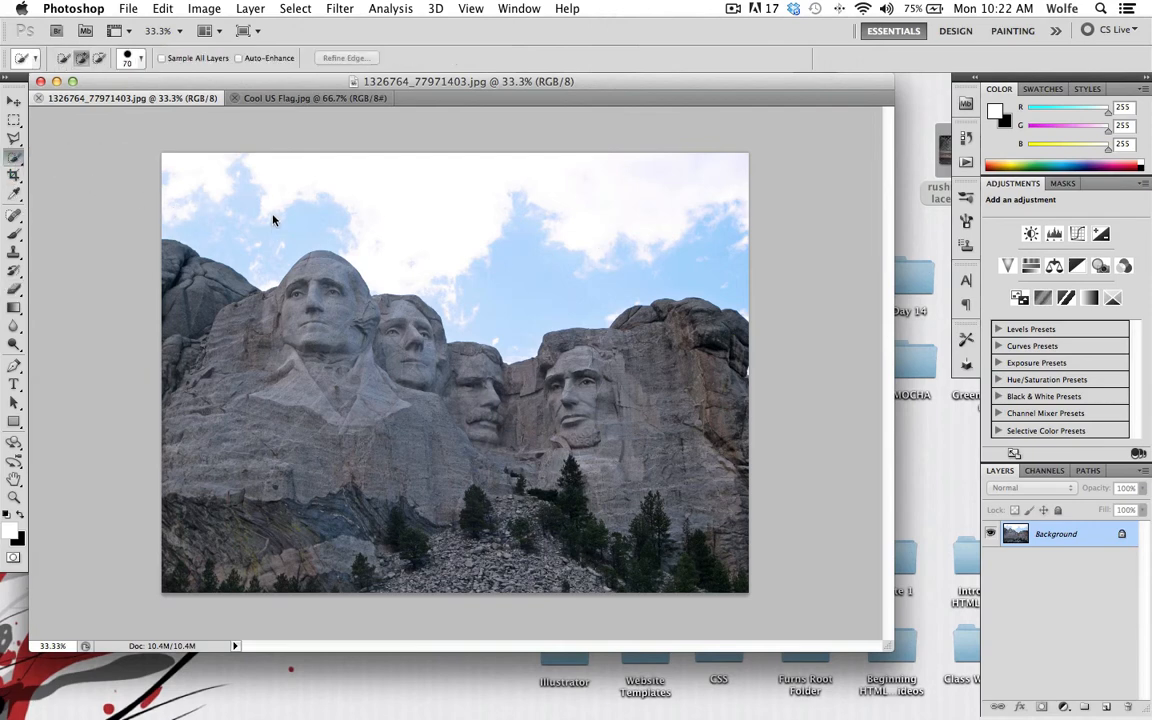
pyautogui.press(']')
pyautogui.press(']')
pyautogui.press(']')
pyautogui.moveTo(200, 200)
pyautogui.mouseDown()
pyautogui.moveTo(271, 226)
pyautogui.moveTo(341, 201)
pyautogui.moveTo(378, 207)
pyautogui.moveTo(420, 242)
pyautogui.moveTo(435, 229)
pyautogui.moveTo(628, 224)
pyautogui.mouseUp()
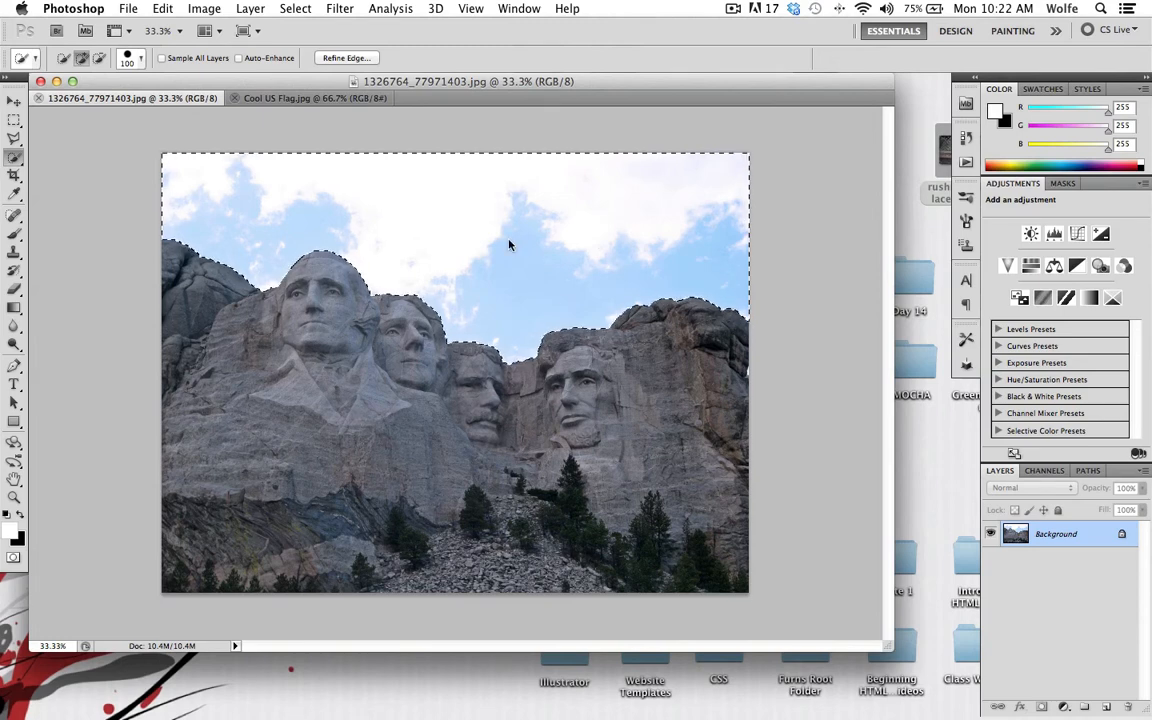
pyautogui.click(165, 10)
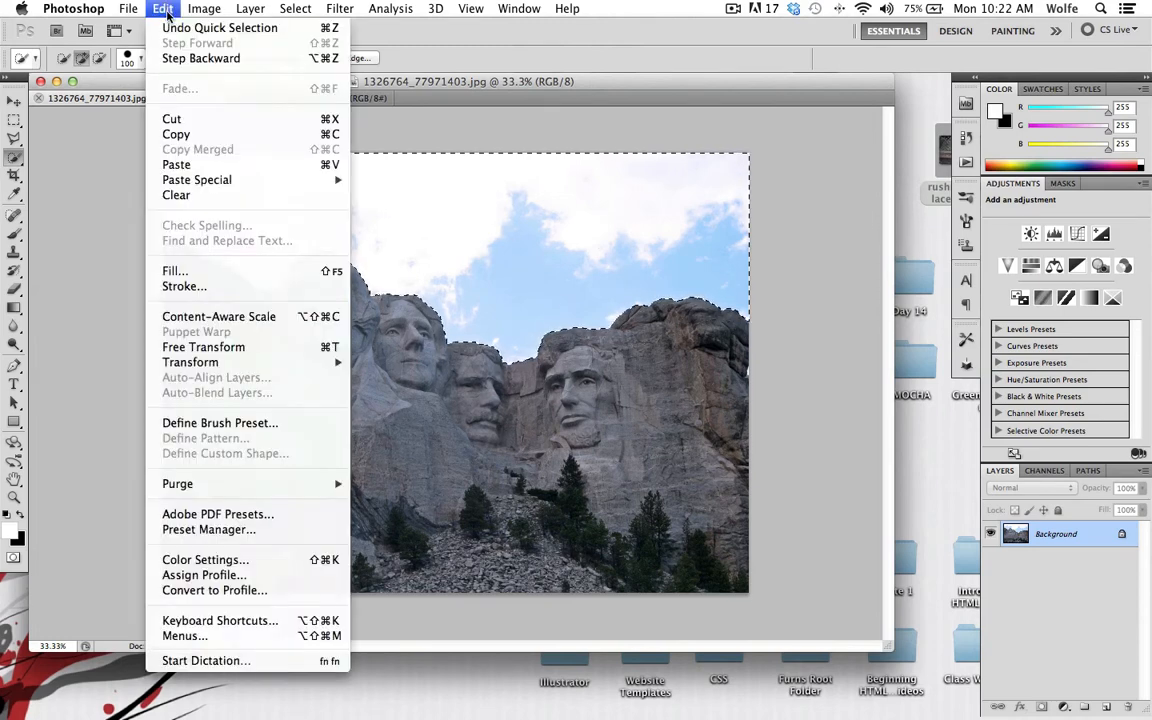
pyautogui.click(190, 120)
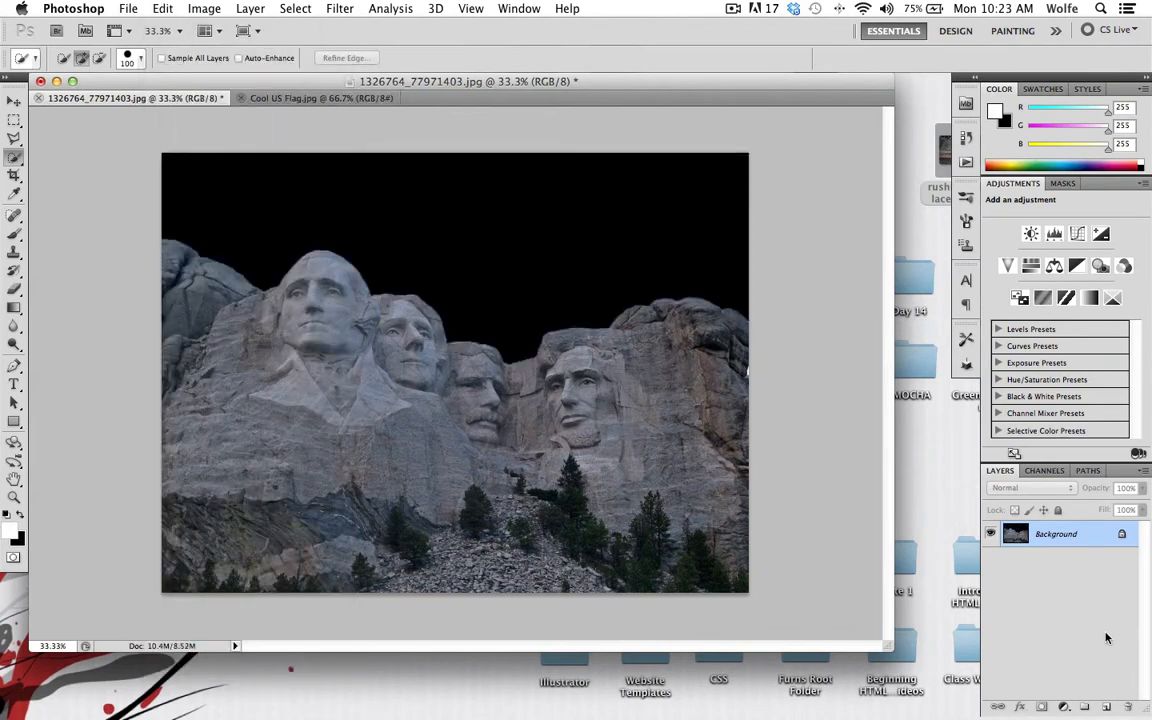
# Add an empty layer, convert the locked Background into a regular layer, and place the empty layer beneath it.
pyautogui.click(1106, 707)
pyautogui.moveTo(1104, 533); pyautogui.dragTo(1100, 585)
pyautogui.doubleClick(1015, 559)
pyautogui.press('Return')
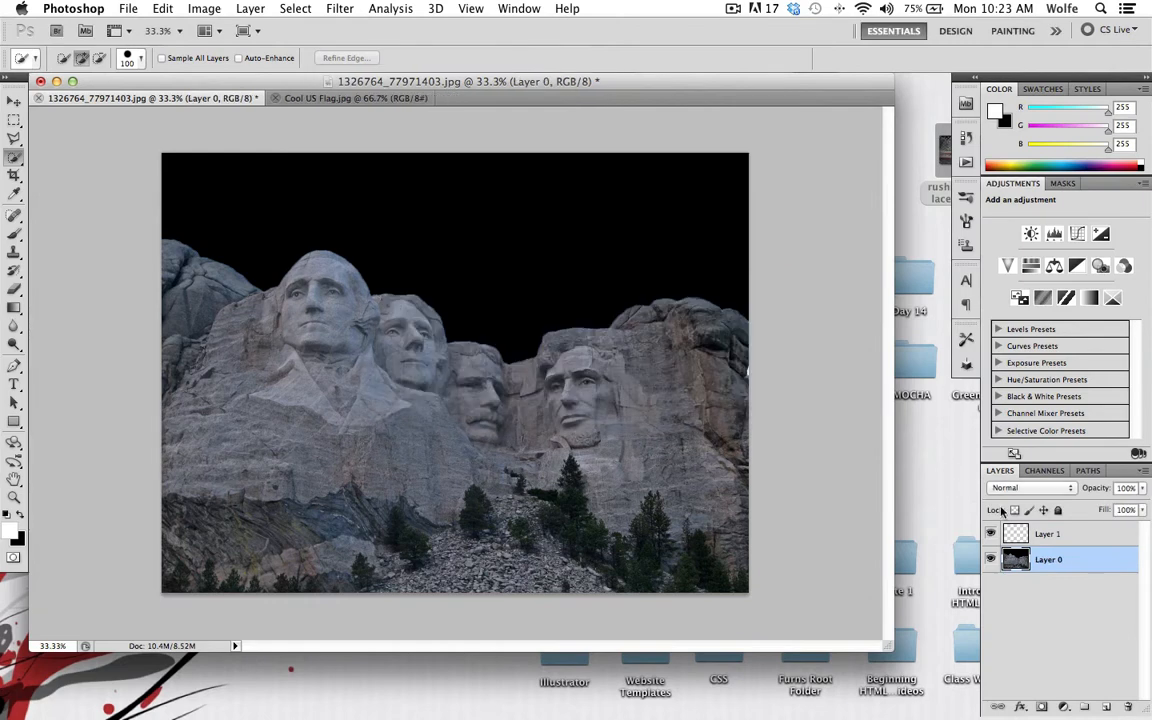
pyautogui.moveTo(1089, 535); pyautogui.dragTo(1080, 565)
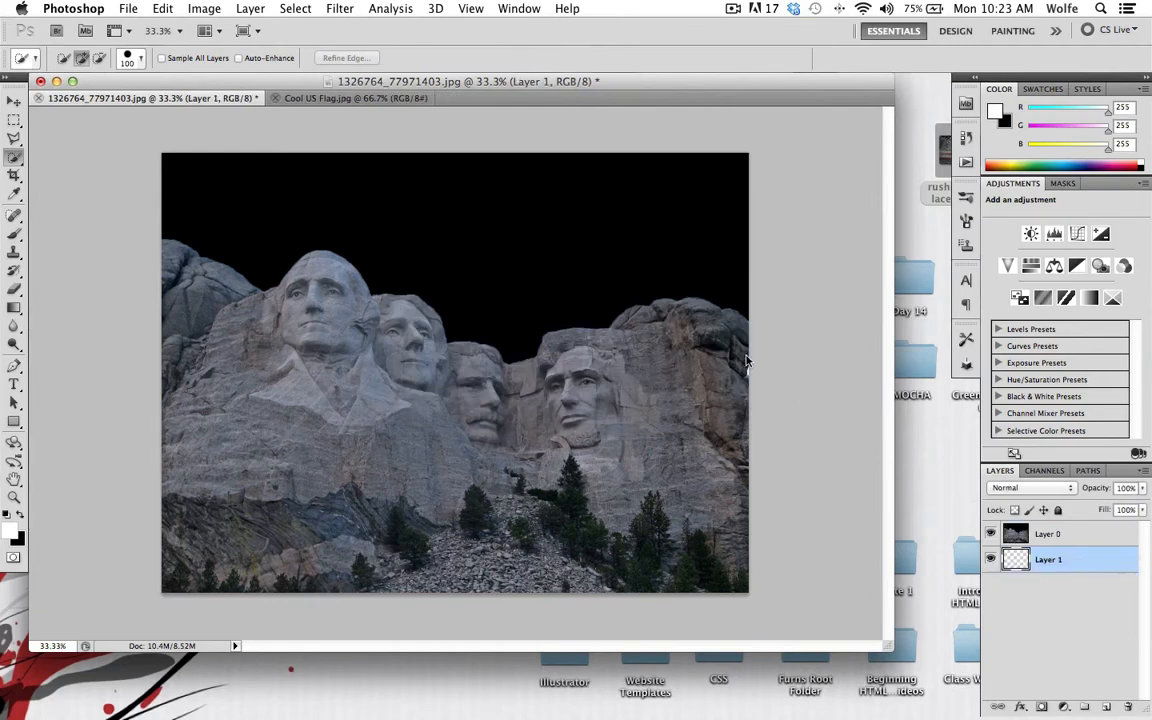
# Erase the black sky area on Layer 0 to transparency with the Magic Eraser tool.
pyautogui.click(15, 289)
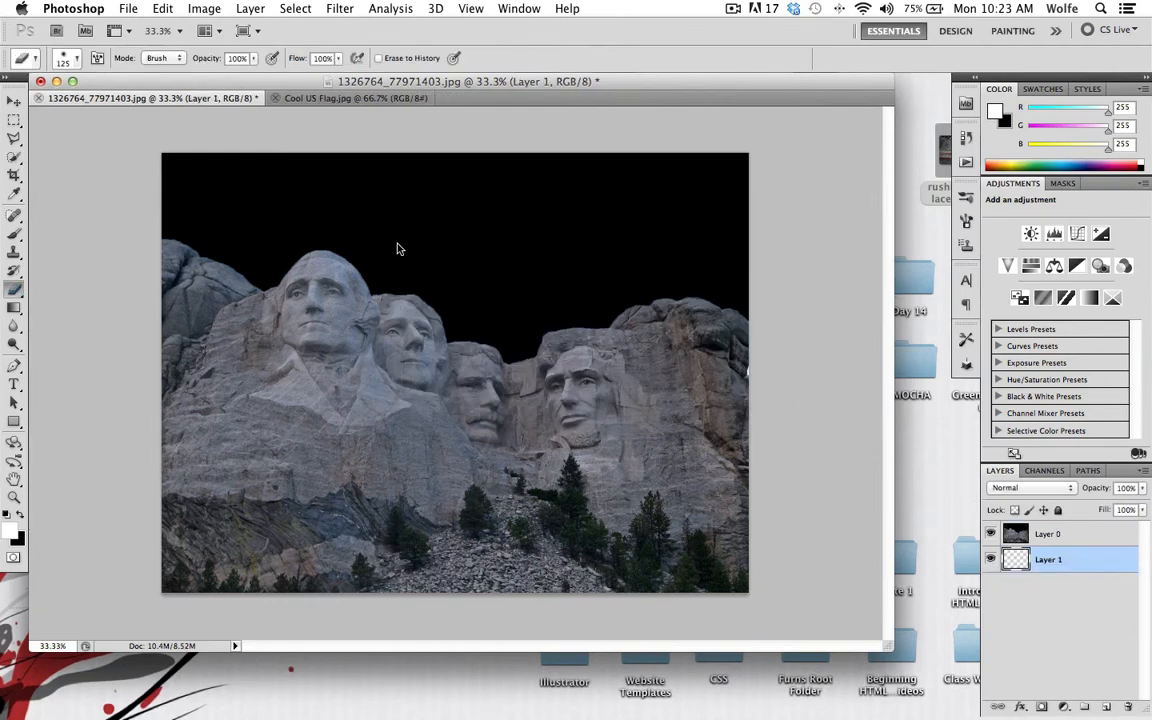
pyautogui.moveTo(15, 289); pyautogui.dragTo(80, 314)
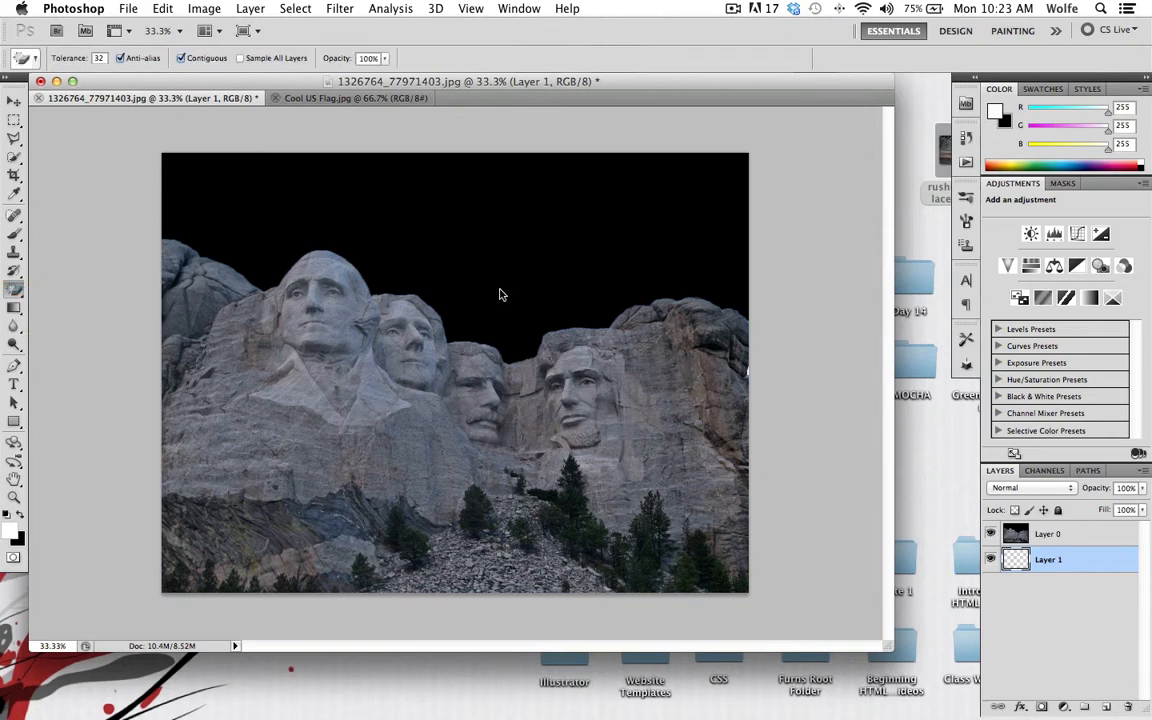
pyautogui.click(1088, 537)
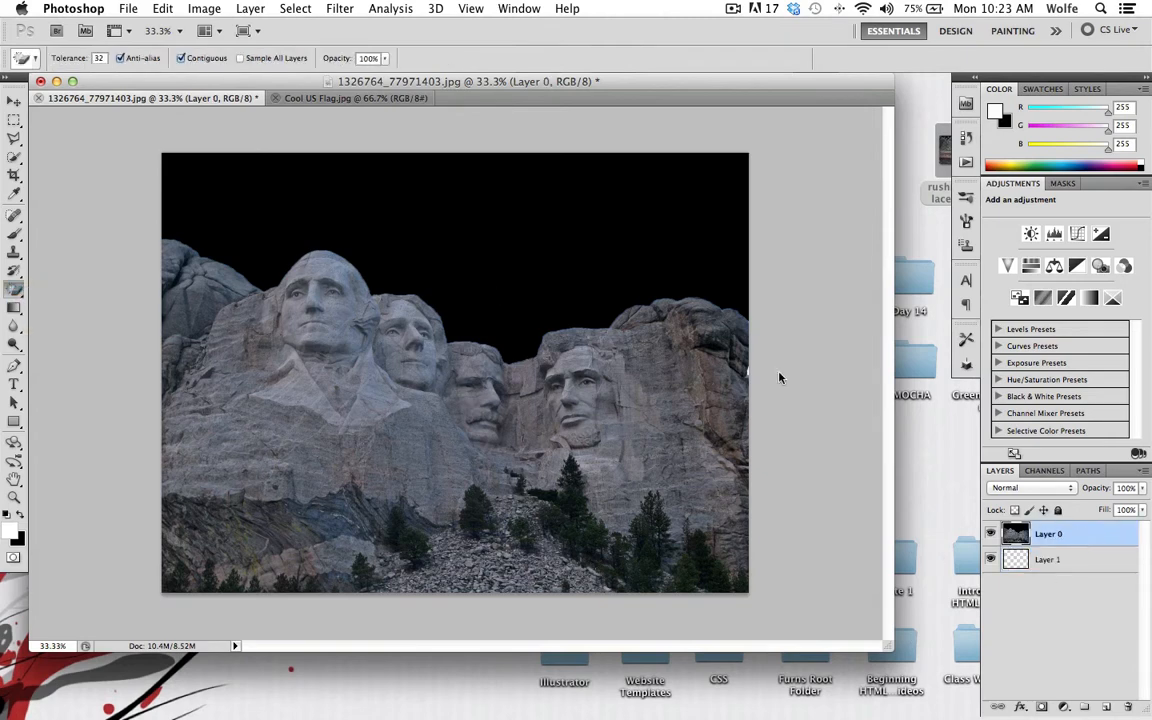
pyautogui.click(493, 243)
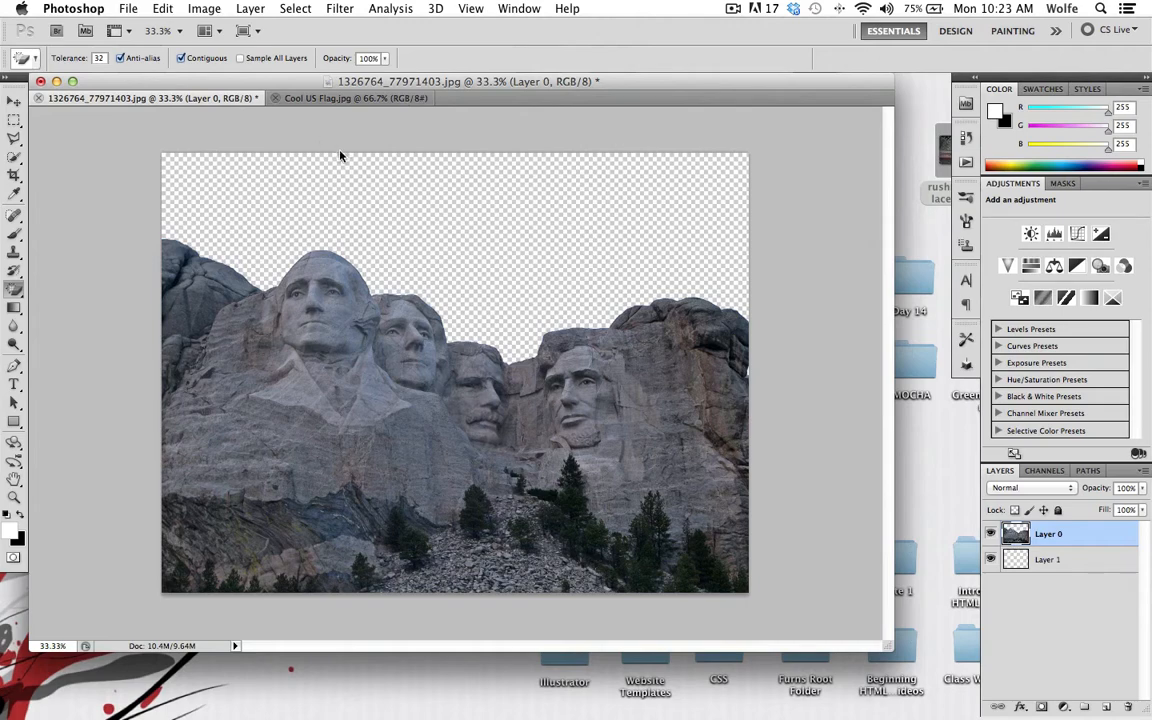
# Separate the two documents into floating windows and copy the cut-out mountain layer into the Cool US Flag document with the Move tool.
pyautogui.click(14, 101)
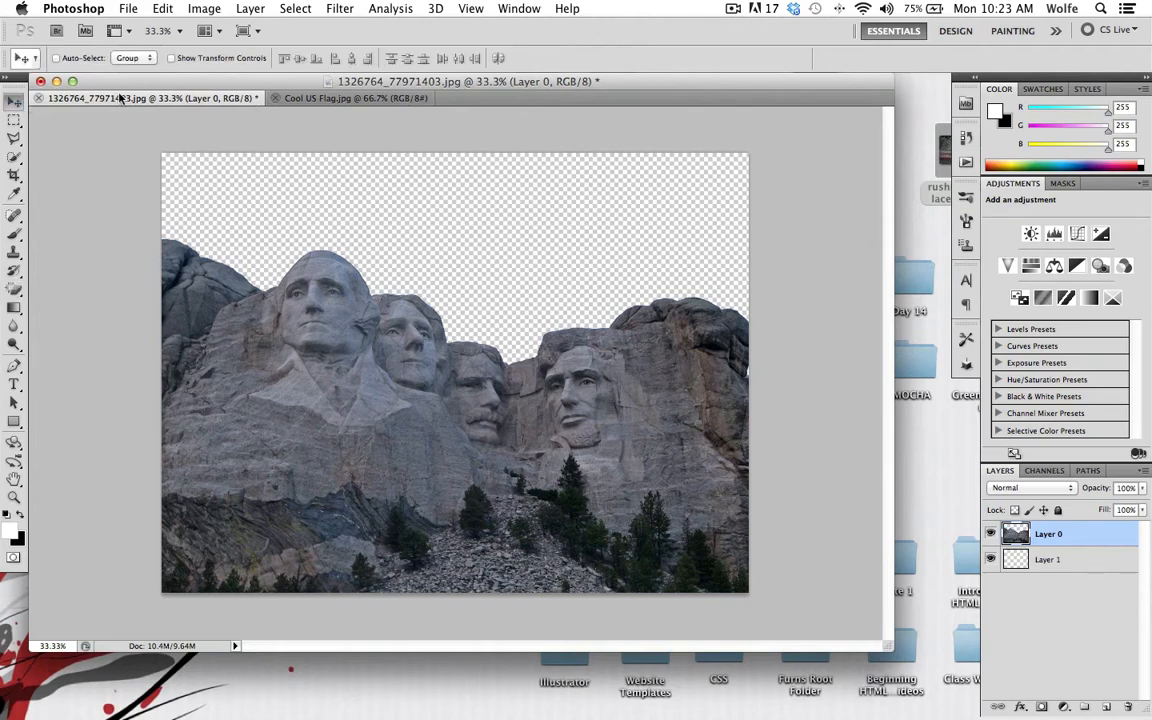
pyautogui.moveTo(108, 93); pyautogui.dragTo(399, 200)
pyautogui.moveTo(478, 78); pyautogui.dragTo(655, 80)
pyautogui.click(176, 160)
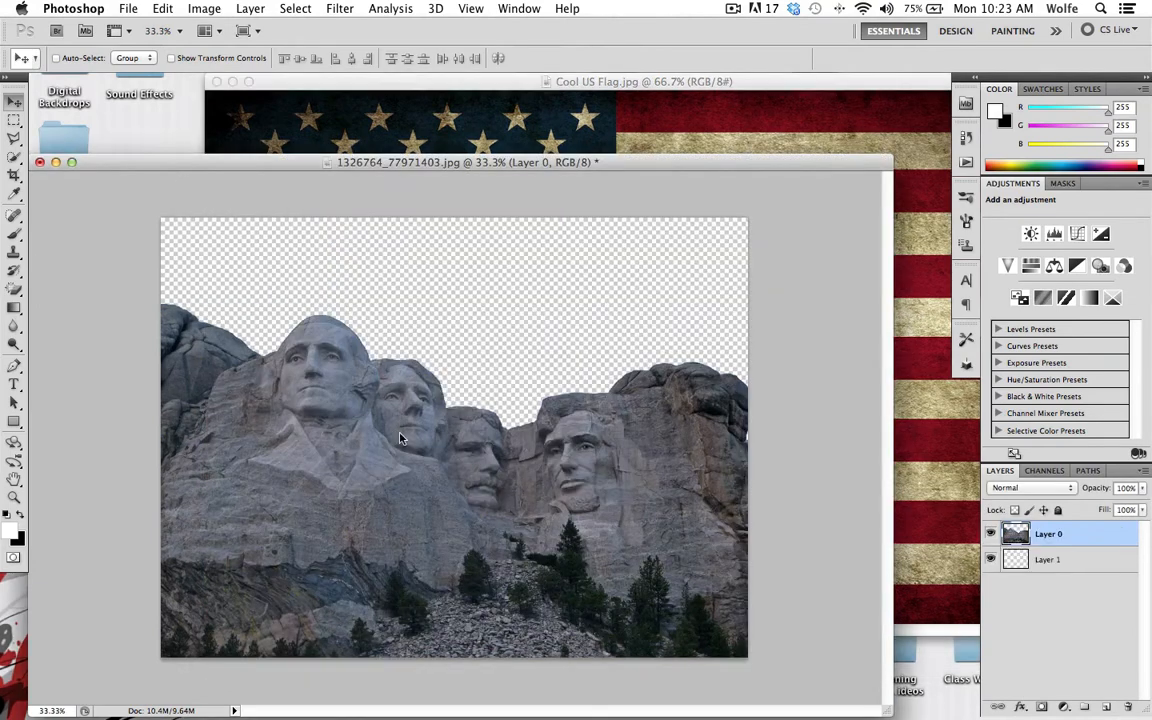
pyautogui.moveTo(399, 437); pyautogui.dragTo(930, 411)
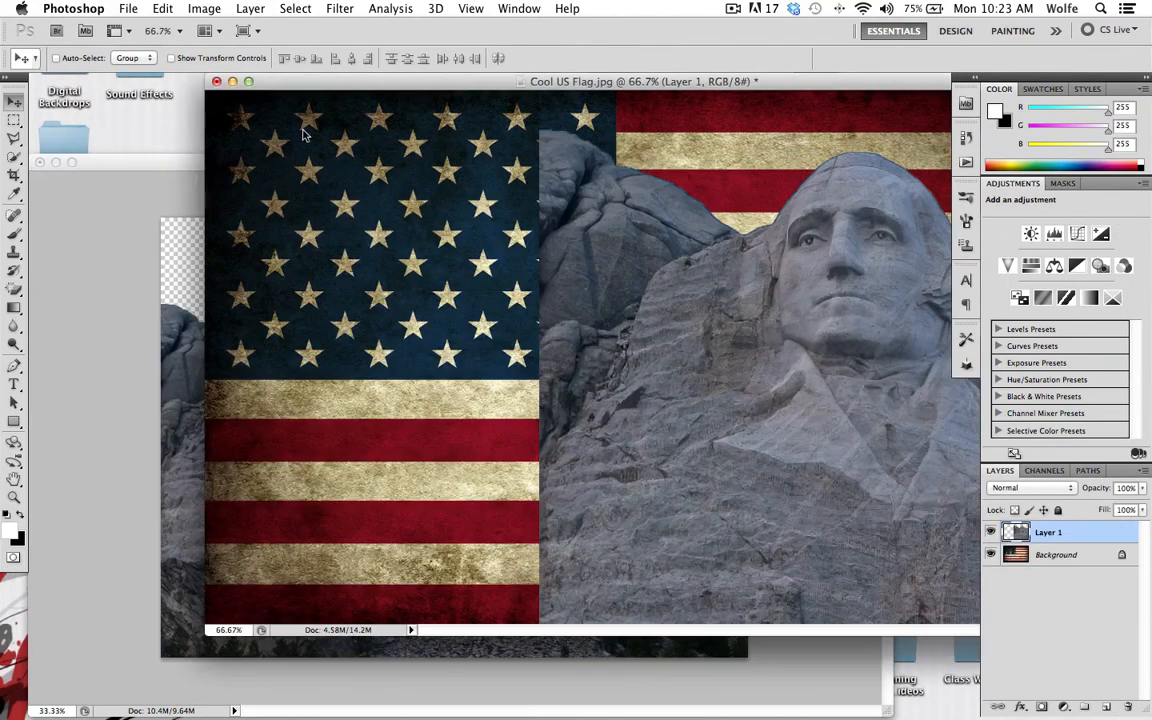
# Close the 1326764_77971403.jpg document without saving its changes.
pyautogui.click(167, 158)
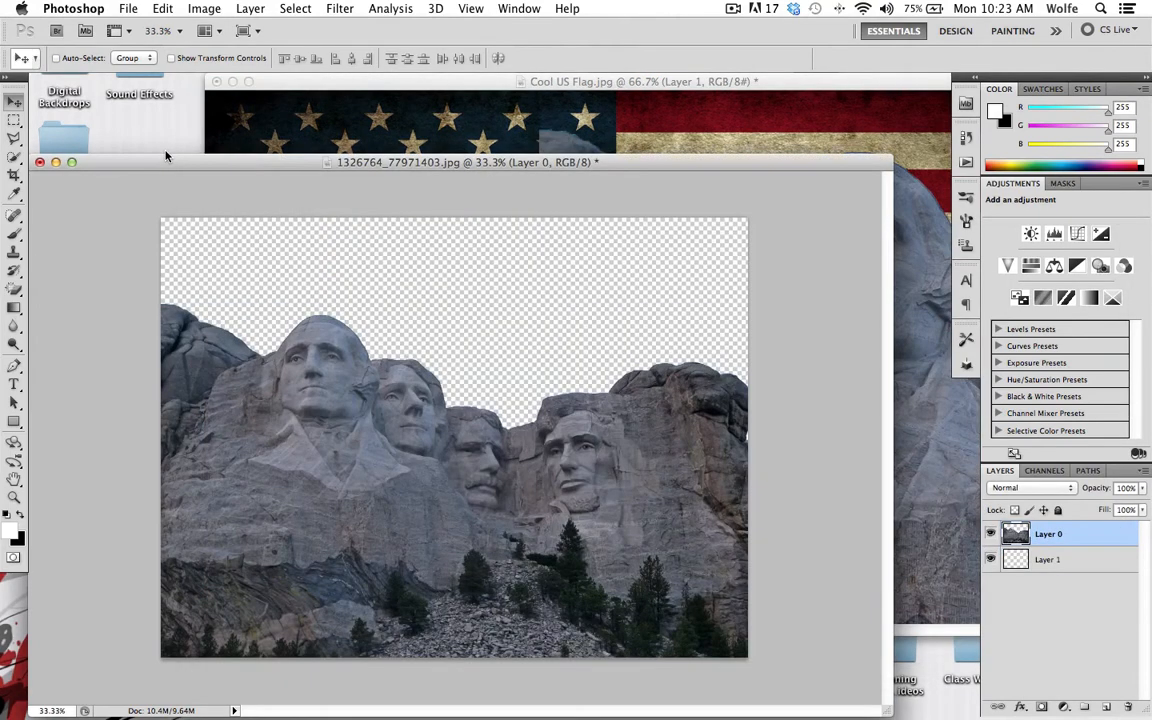
pyautogui.click(40, 162)
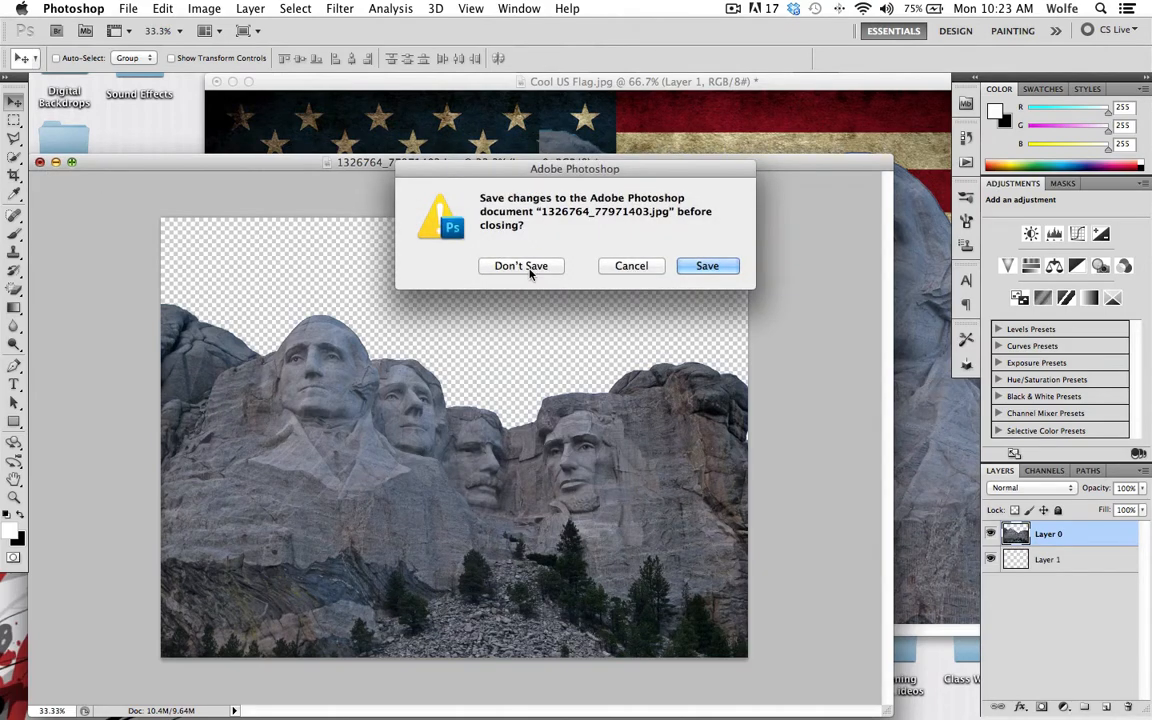
pyautogui.click(531, 272)
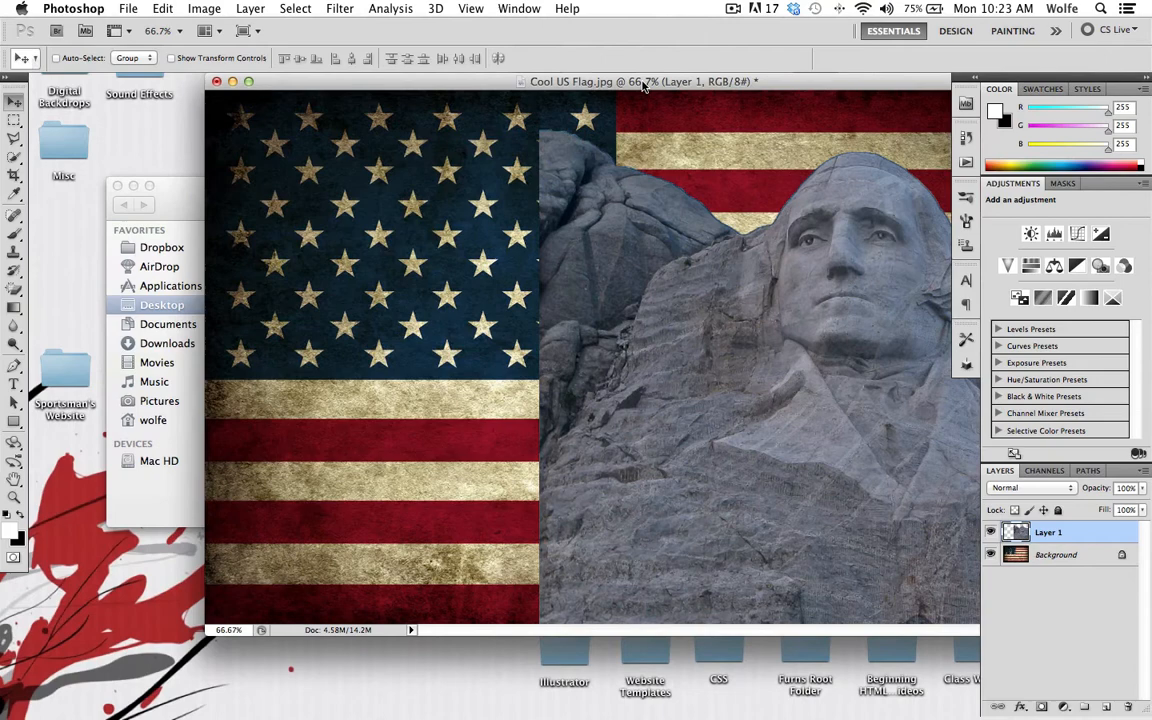
# Move the mountain layer across the flag until it spans the canvas, and enlarge the document window around the canvas.
pyautogui.moveTo(580, 82); pyautogui.dragTo(452, 80)
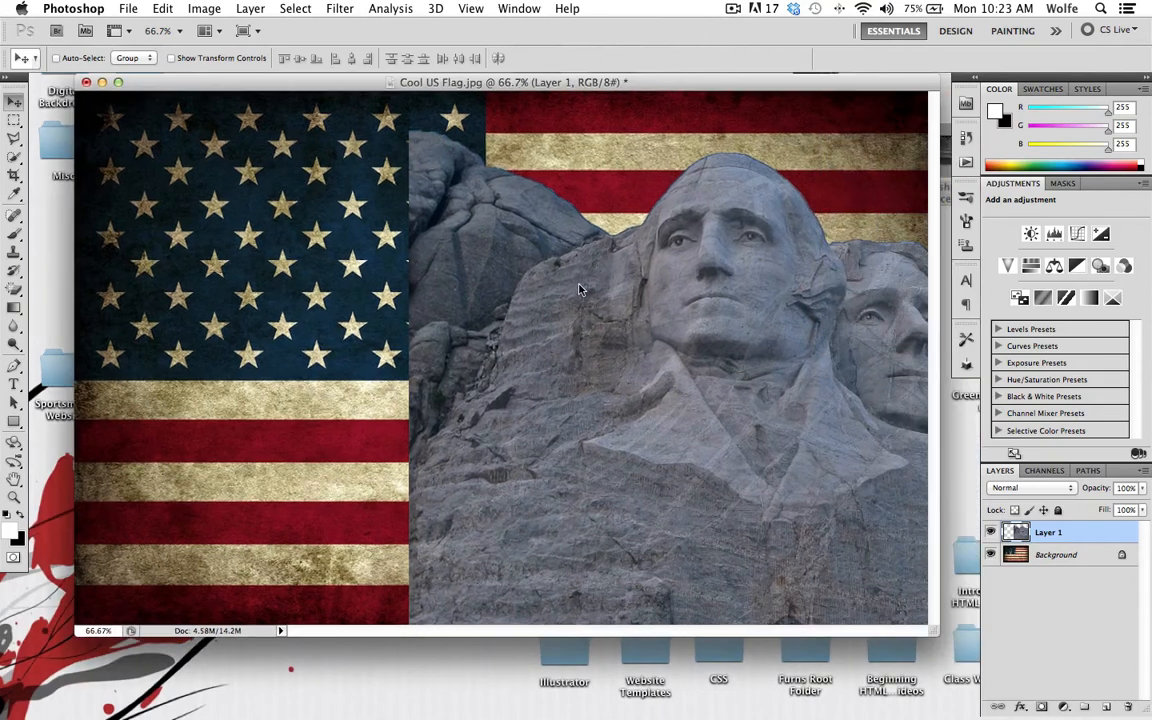
pyautogui.moveTo(578, 290); pyautogui.dragTo(232, 248)
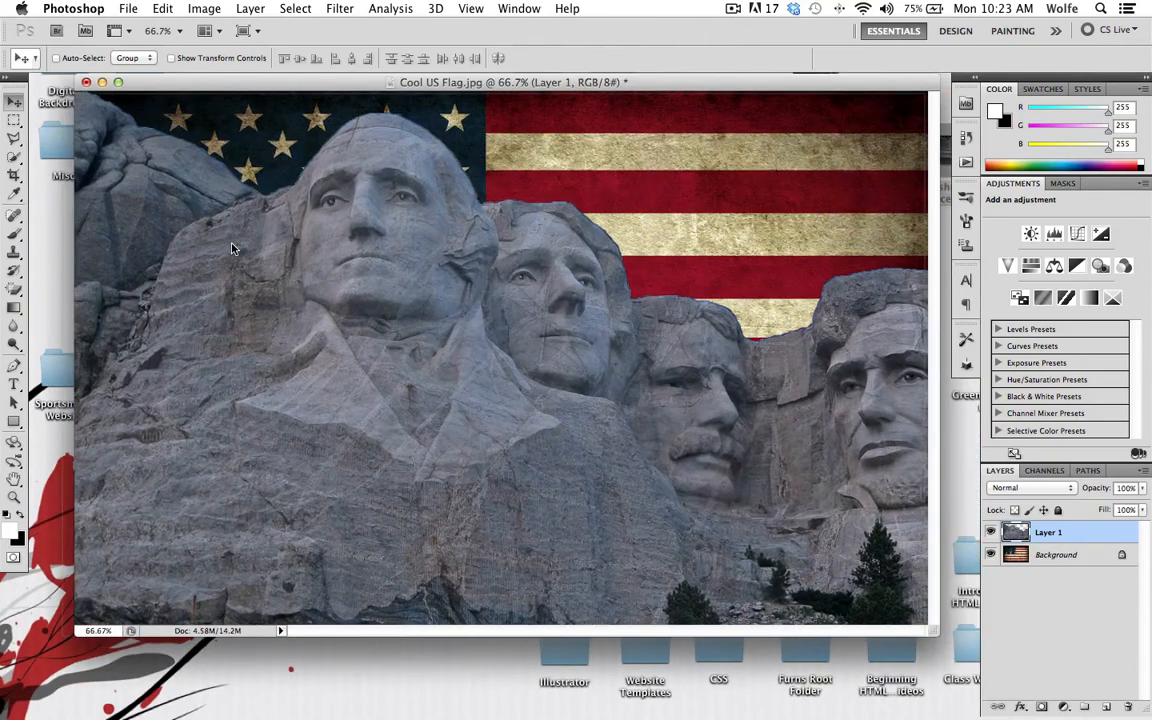
pyautogui.moveTo(932, 636); pyautogui.dragTo(981, 688)
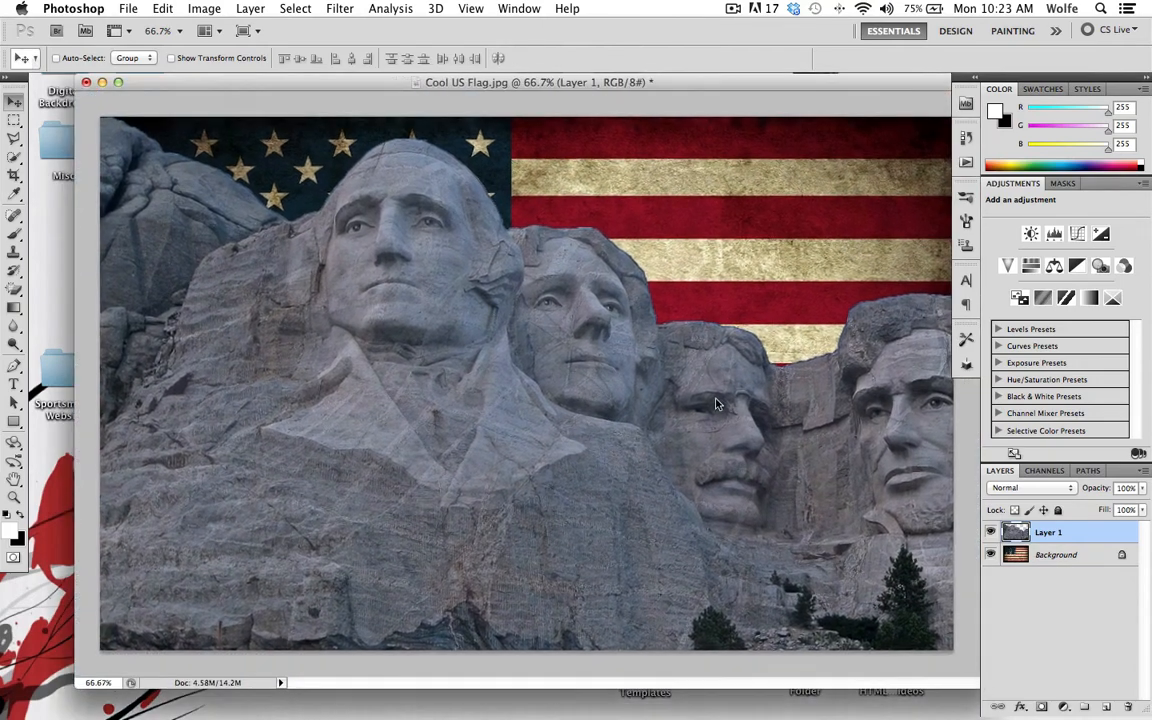
# Scale the mountain layer proportionally to about 75.5% with Free Transform, fitting it to the flag's width with the flag showing above.
pyautogui.press('super+t')
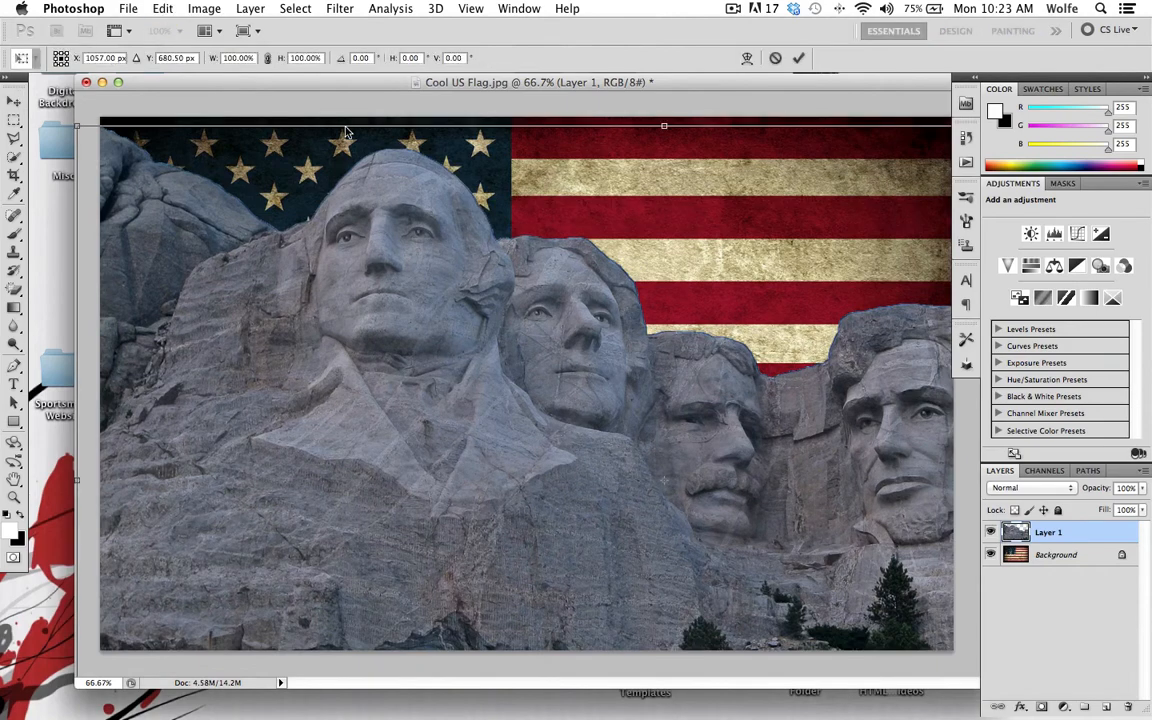
pyautogui.click(267, 58)
pyautogui.moveTo(218, 62); pyautogui.dragTo(201, 62)
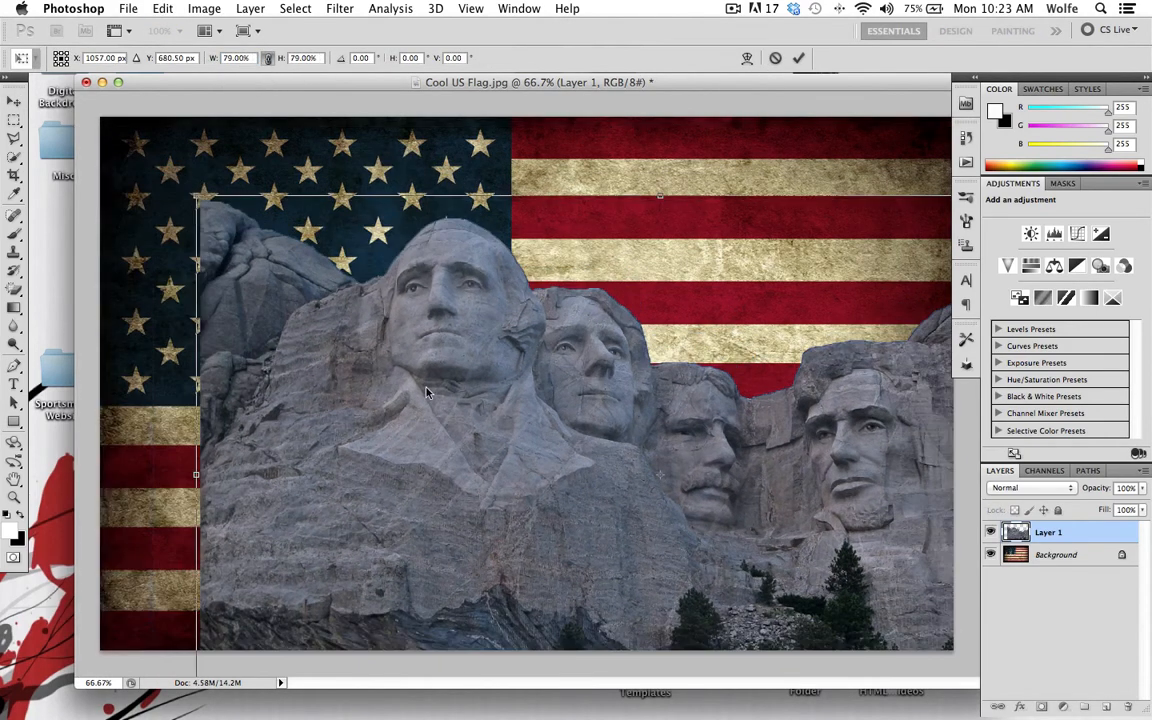
pyautogui.moveTo(444, 414); pyautogui.dragTo(351, 338)
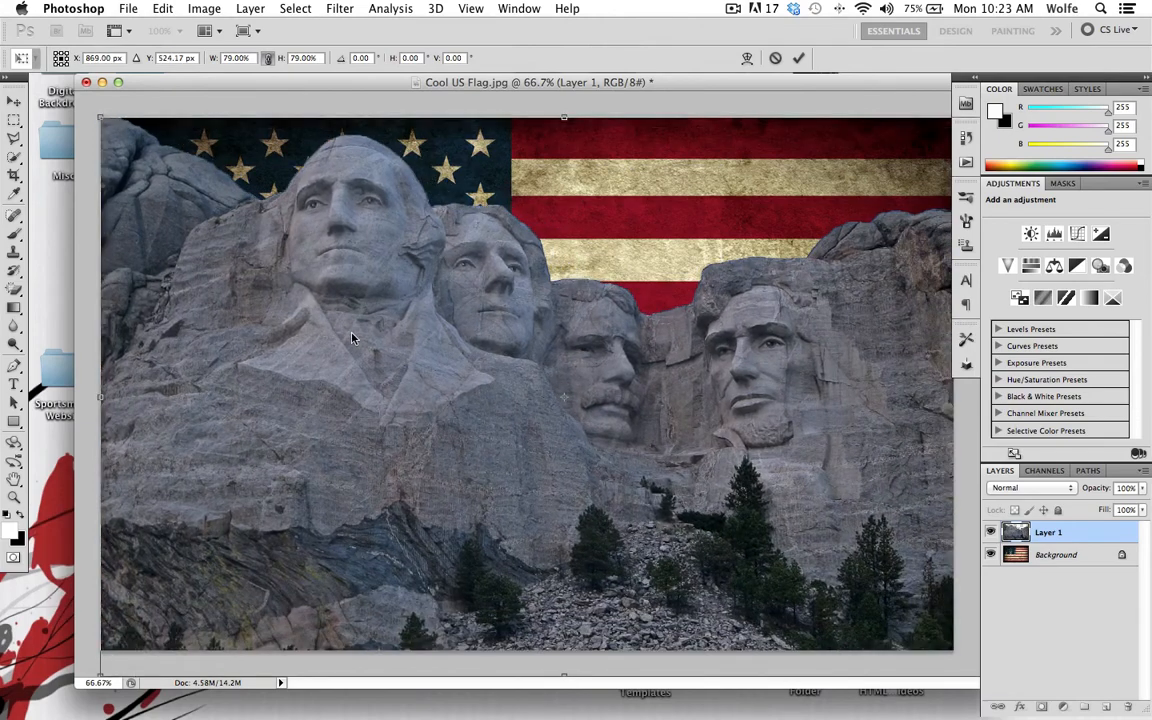
pyautogui.moveTo(216, 60); pyautogui.dragTo(205, 60)
pyautogui.moveTo(465, 349); pyautogui.dragTo(393, 418)
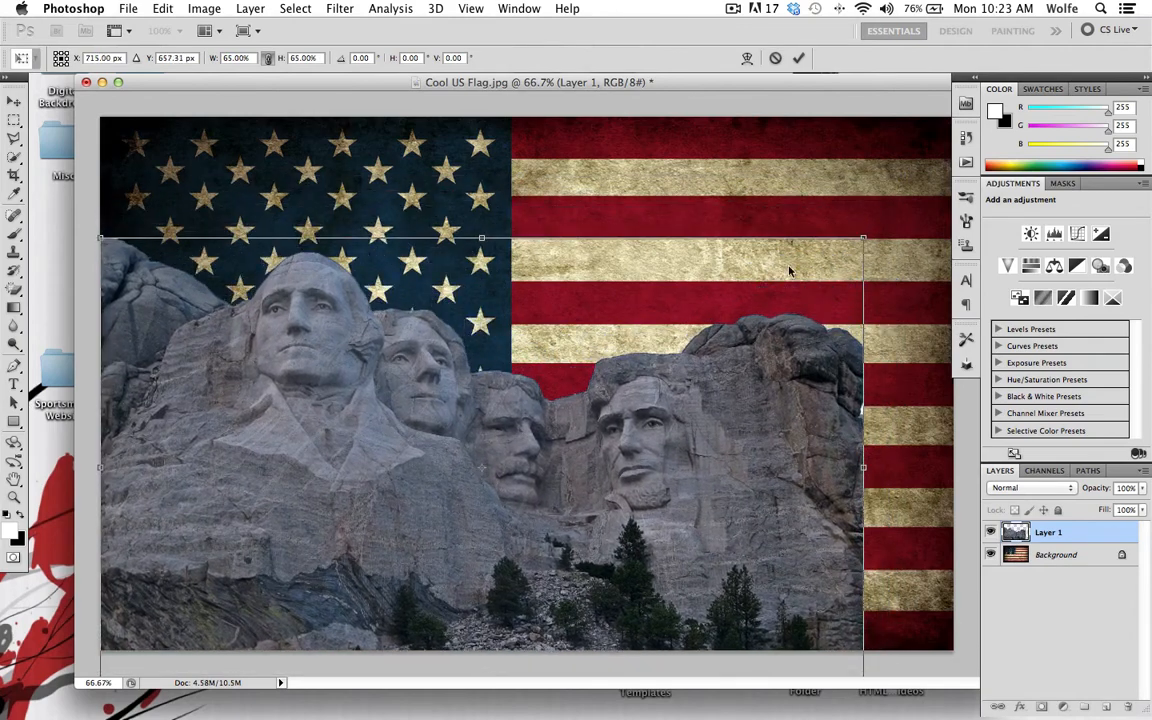
pyautogui.moveTo(872, 88); pyautogui.dragTo(839, 87)
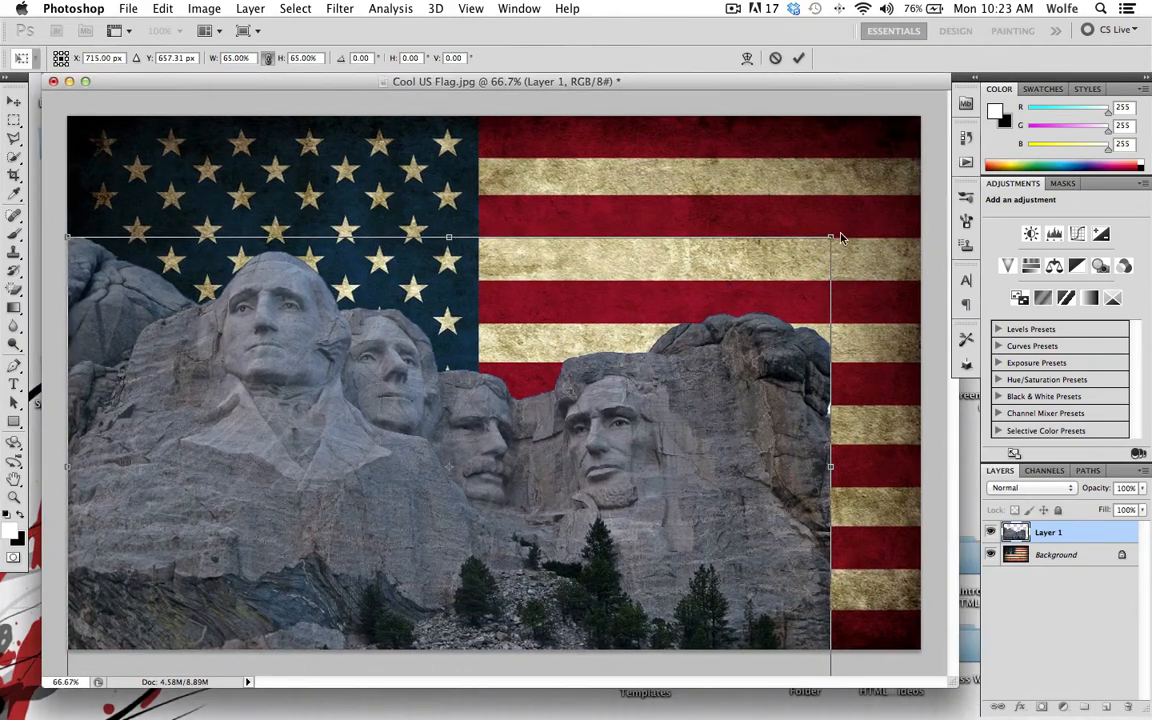
pyautogui.moveTo(840, 238); pyautogui.dragTo(939, 134)
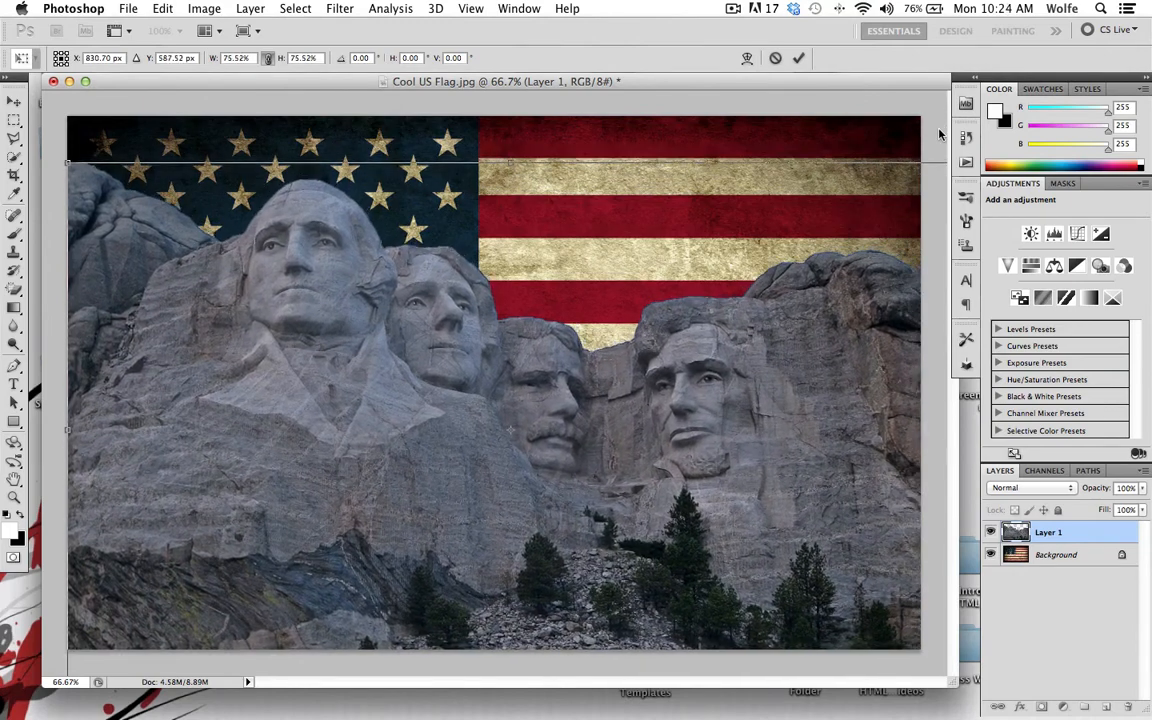
pyautogui.click(798, 57)
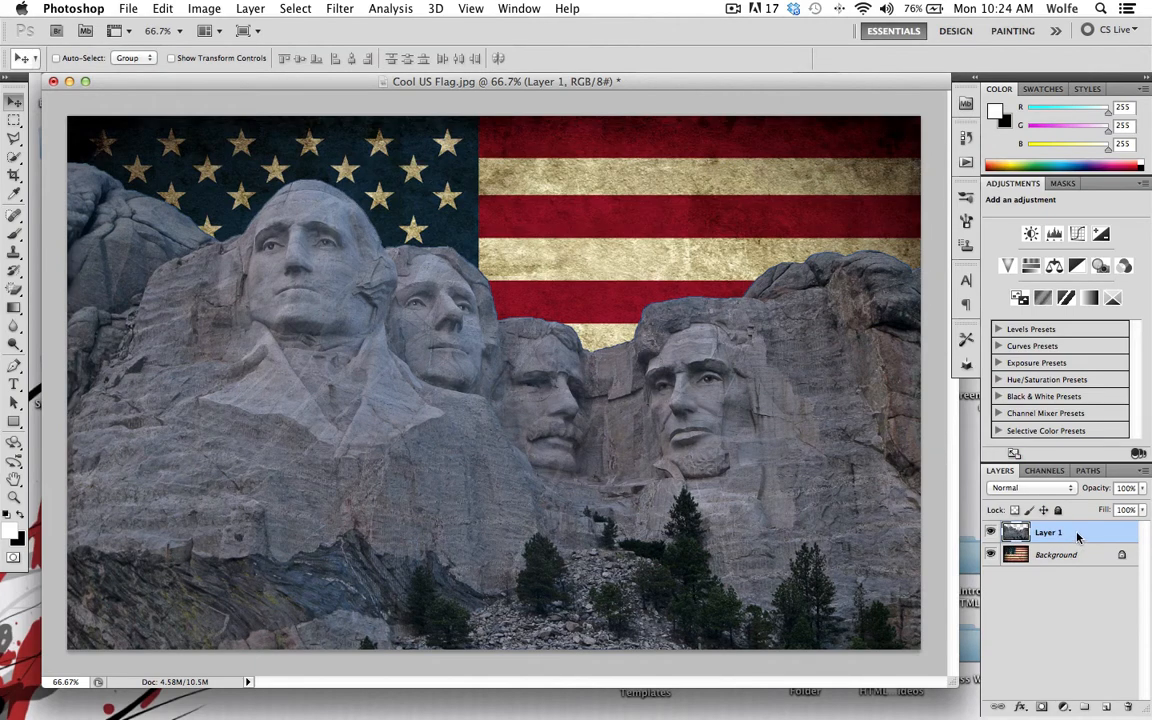
# Duplicate the scaled mountain layer.
pyautogui.press('super+j')
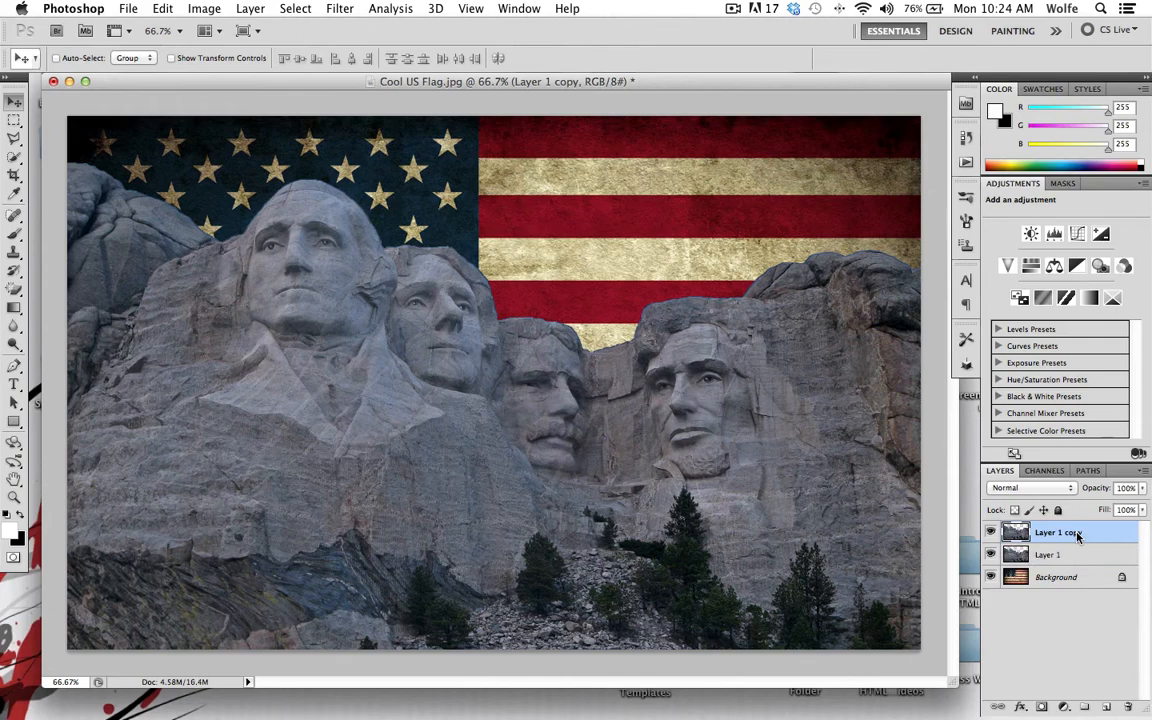
# Hide the original mountain layer and desaturate its duplicate with Hue/Saturation, setting Saturation to -100.
pyautogui.click(990, 554)
pyautogui.click(204, 8)
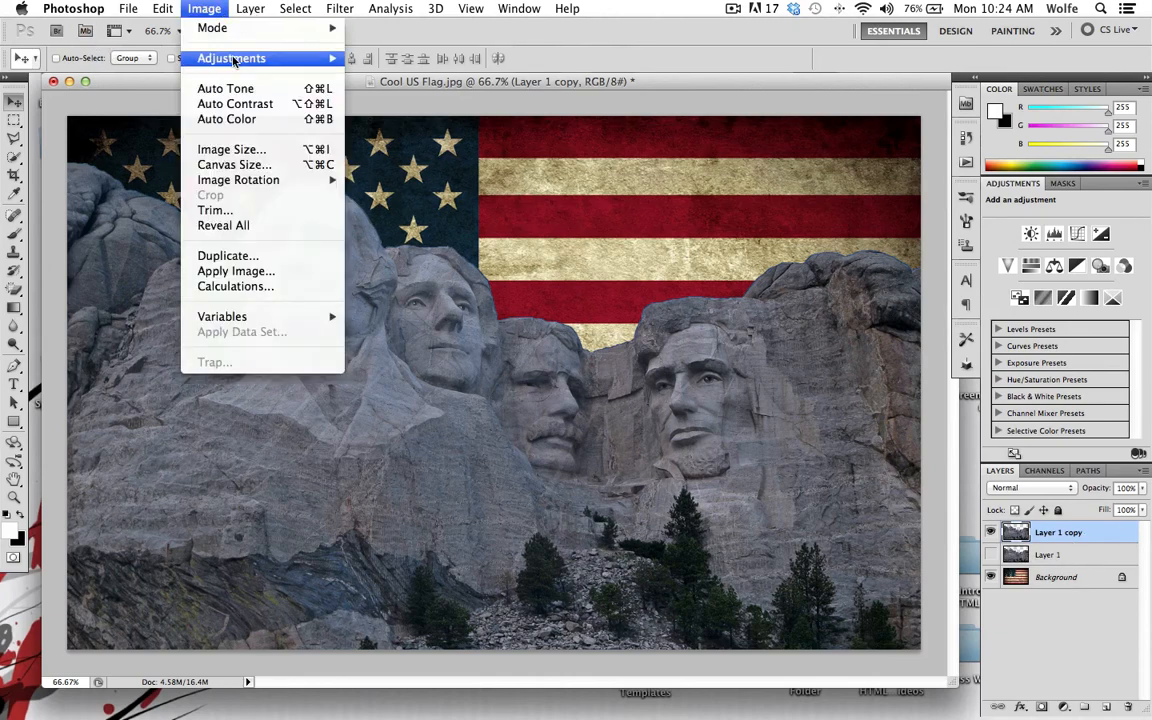
pyautogui.moveTo(280, 58)
pyautogui.click(352, 149)
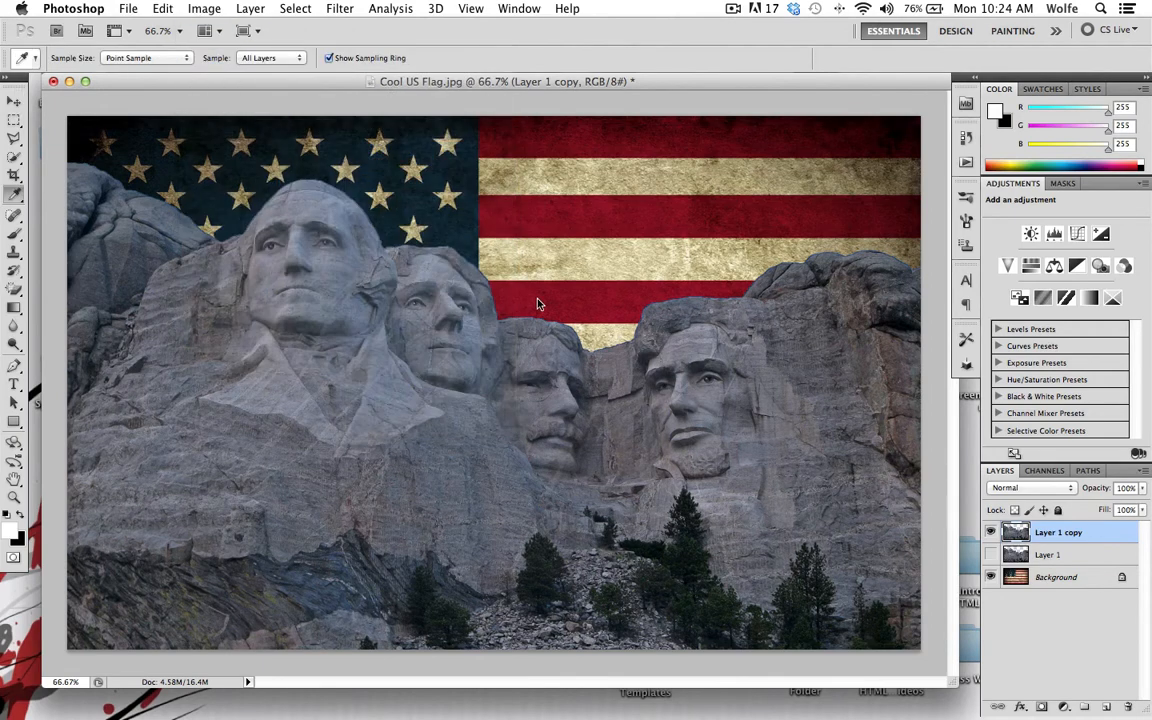
pyautogui.moveTo(621, 357); pyautogui.dragTo(695, 377)
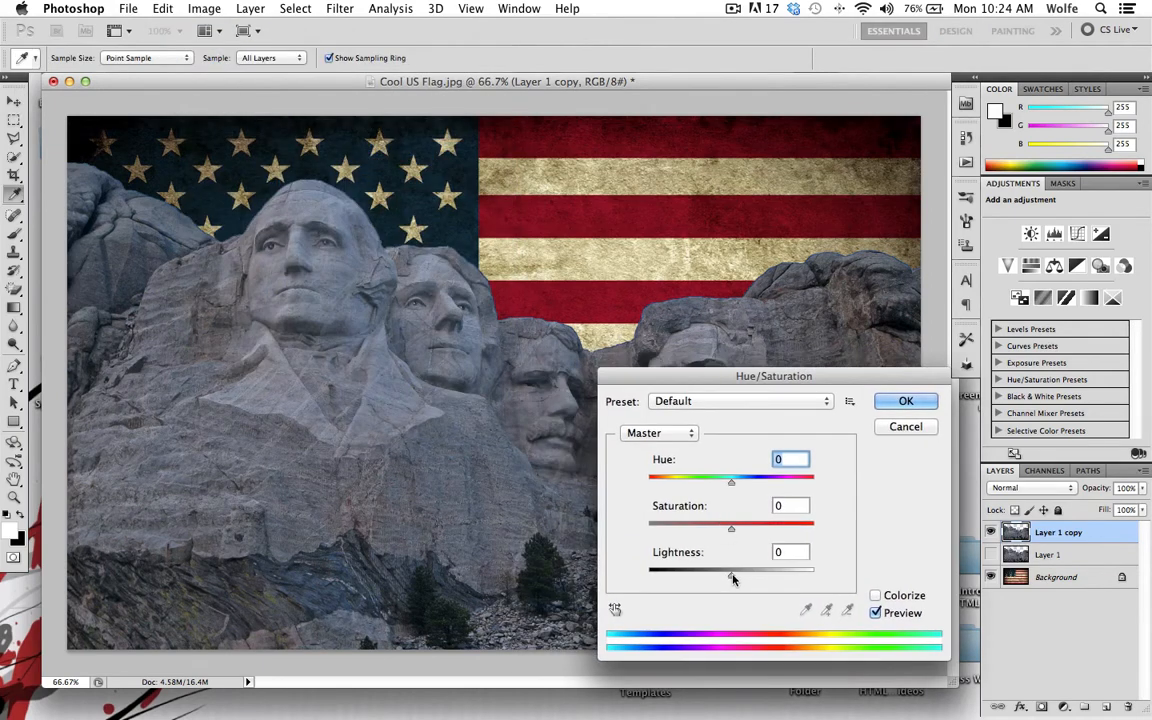
pyautogui.moveTo(731, 577)
pyautogui.mouseDown()
pyautogui.moveTo(653, 578)
pyautogui.moveTo(732, 578)
pyautogui.mouseUp()
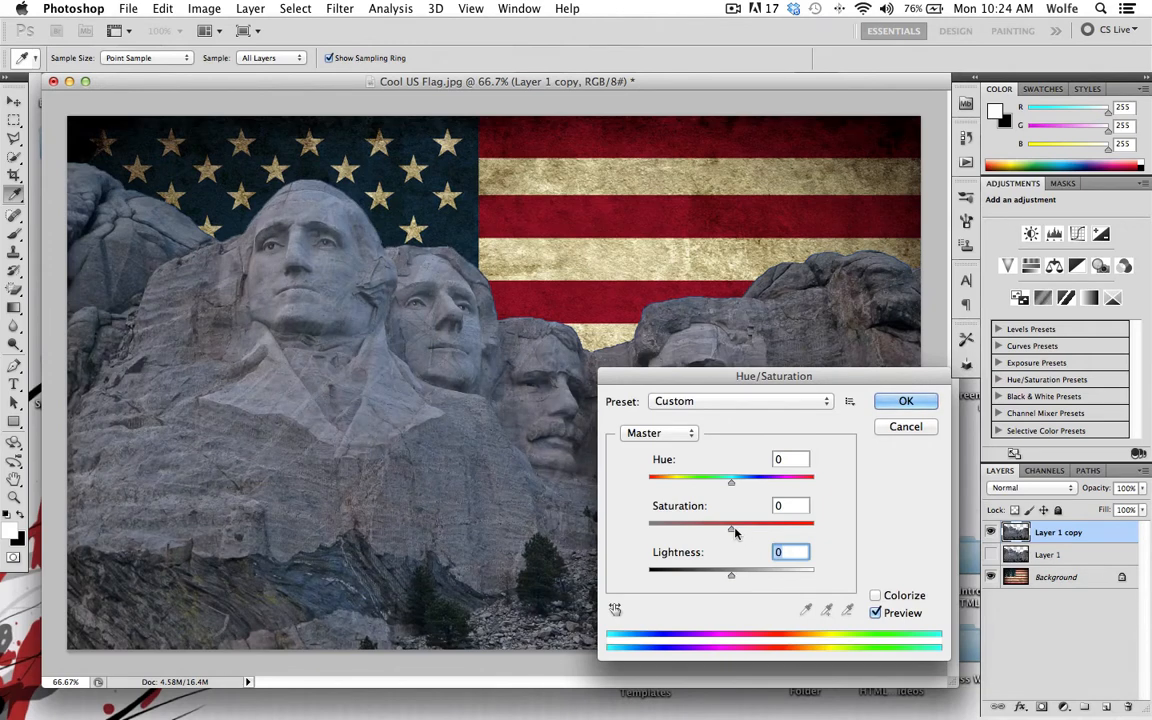
pyautogui.moveTo(731, 528); pyautogui.dragTo(645, 528)
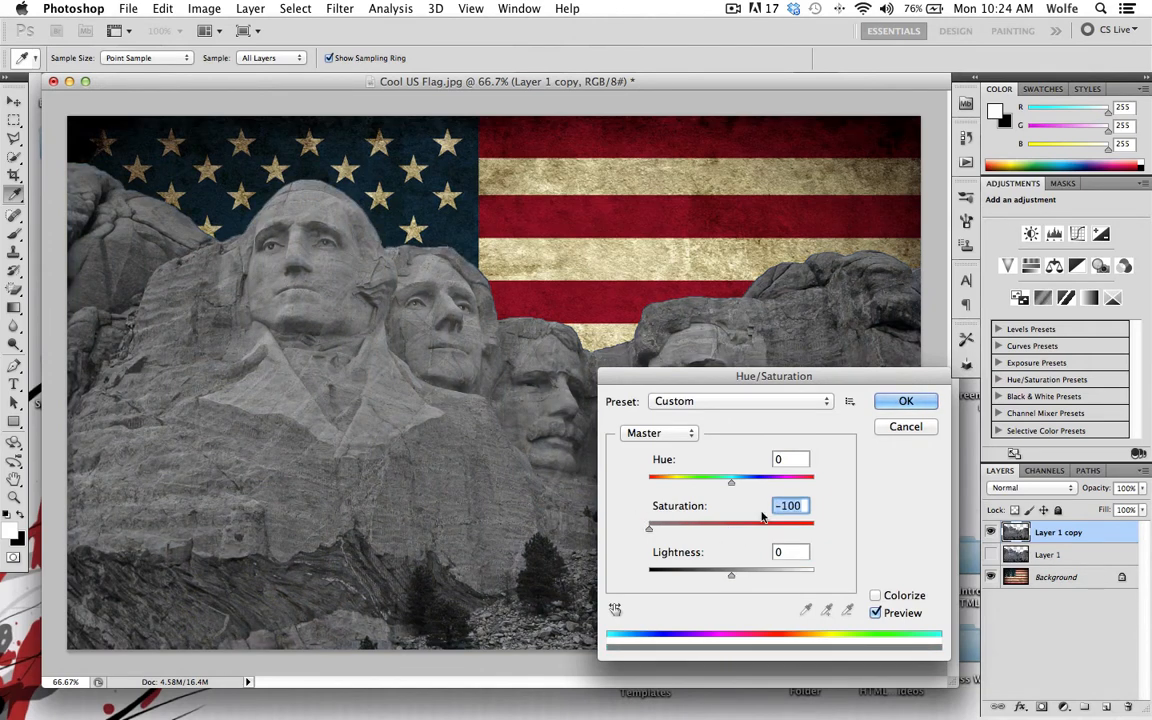
pyautogui.click(906, 402)
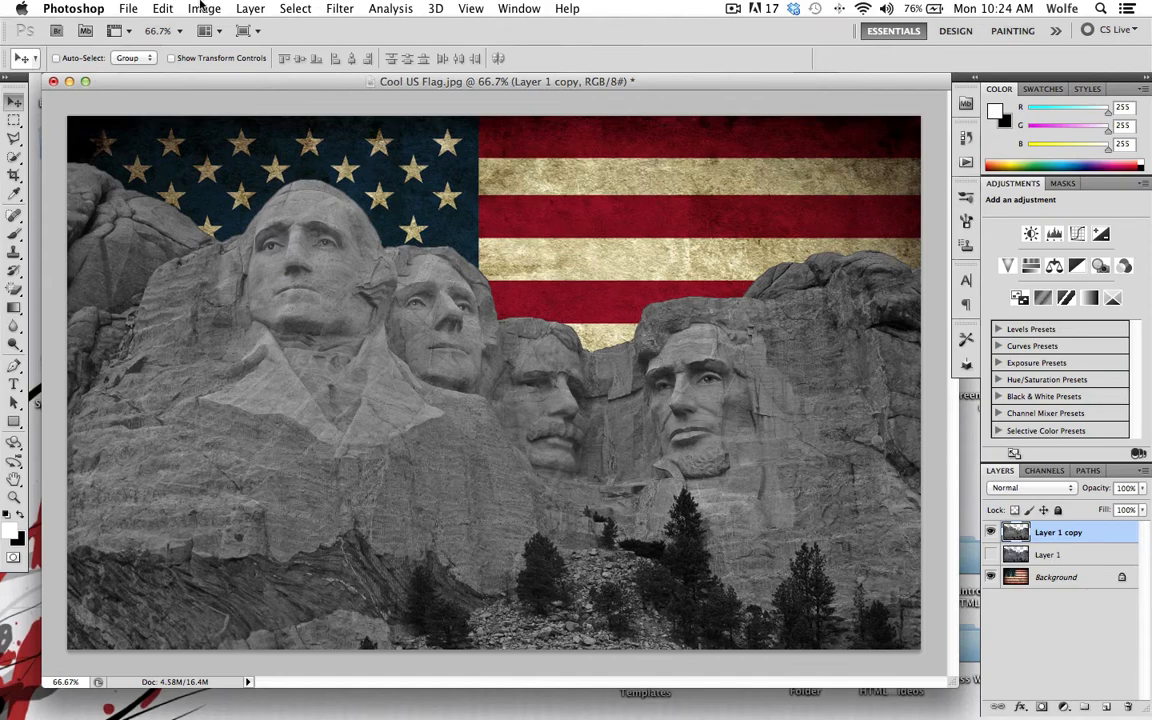
# Raise the contrast of the desaturated mountain copy with Levels, setting the black input to 81 and the white input to 133.
pyautogui.click(198, 8)
pyautogui.moveTo(208, 57)
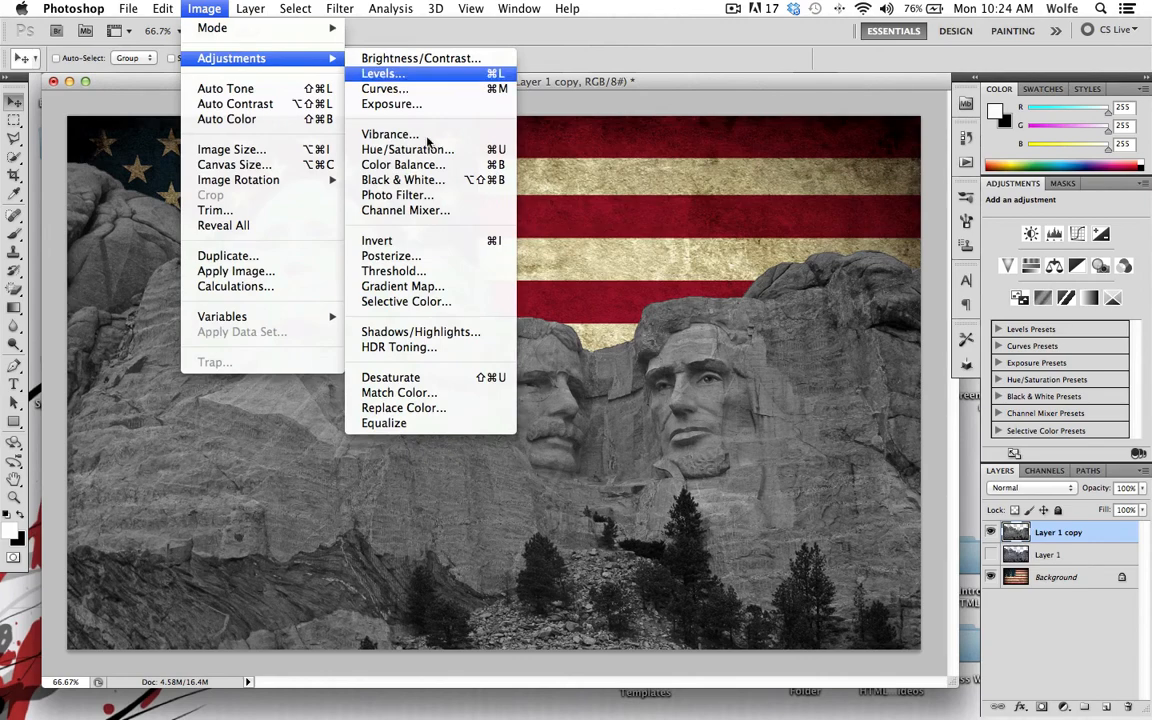
pyautogui.click(407, 75)
pyautogui.moveTo(575, 210); pyautogui.dragTo(829, 342)
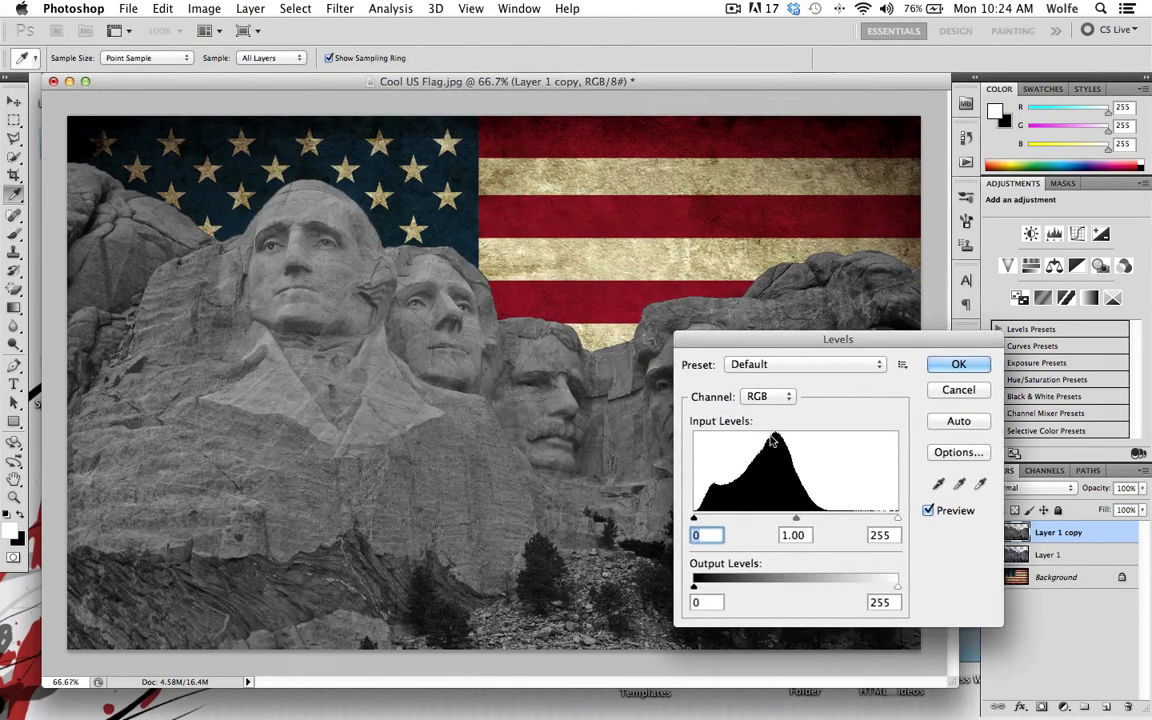
pyautogui.moveTo(693, 519); pyautogui.dragTo(743, 522)
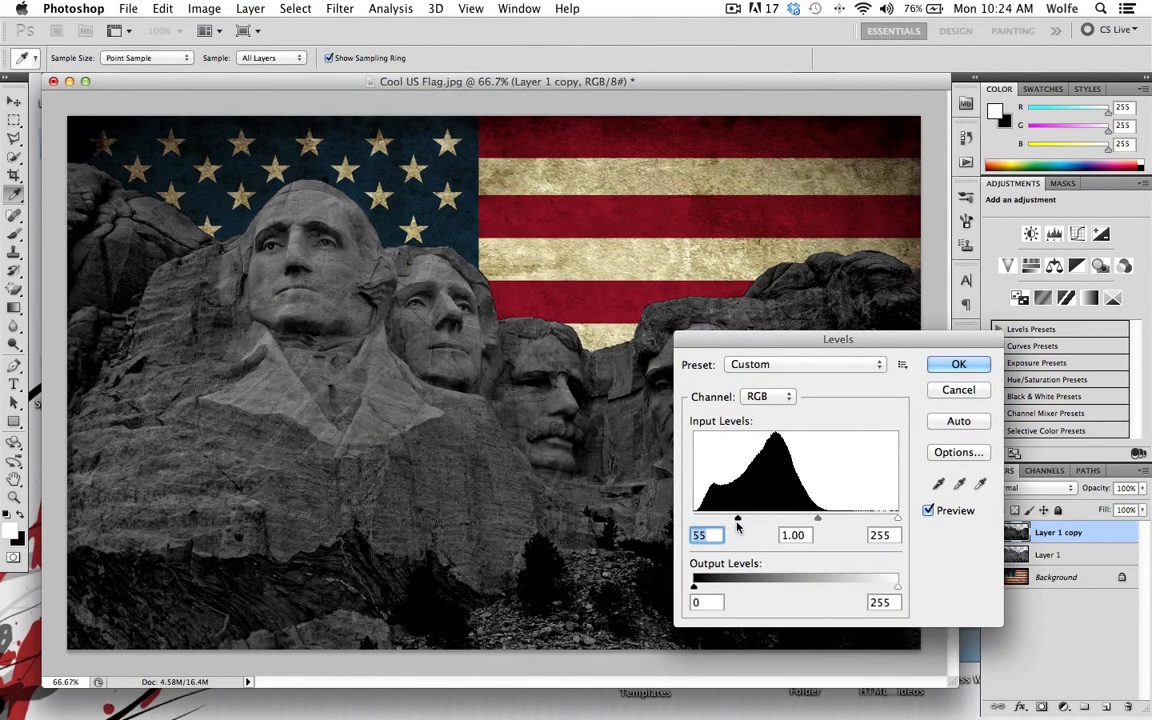
pyautogui.moveTo(898, 519); pyautogui.dragTo(753, 522)
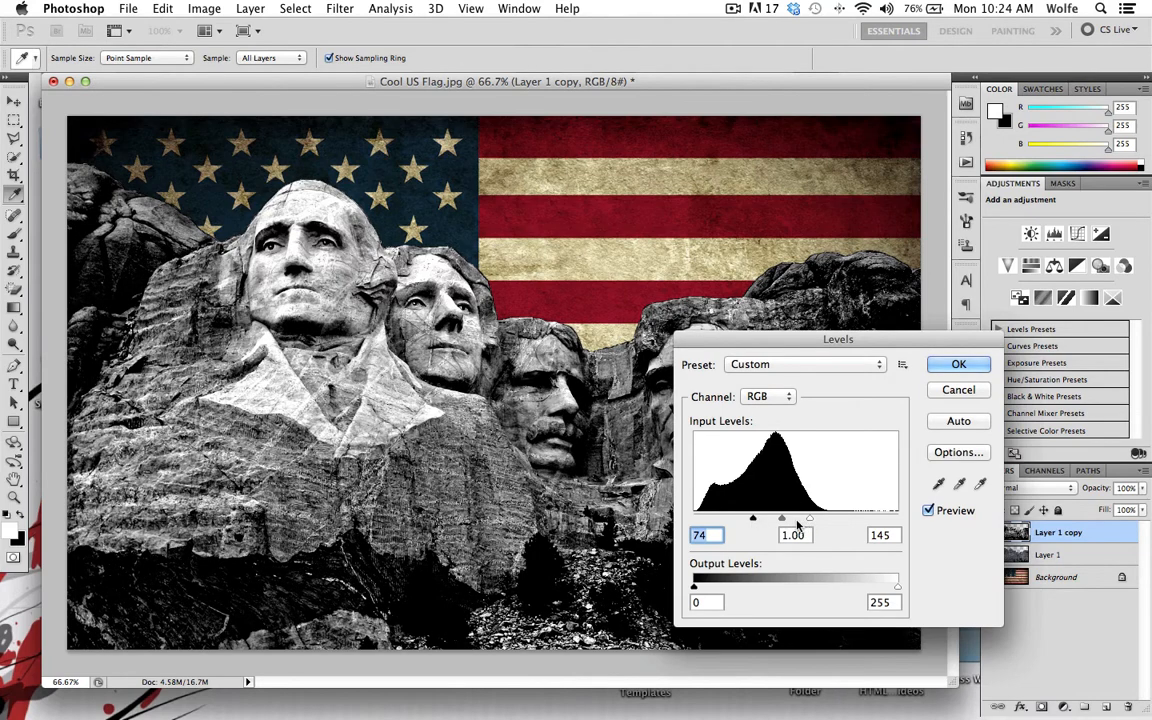
pyautogui.moveTo(810, 521); pyautogui.dragTo(800, 523)
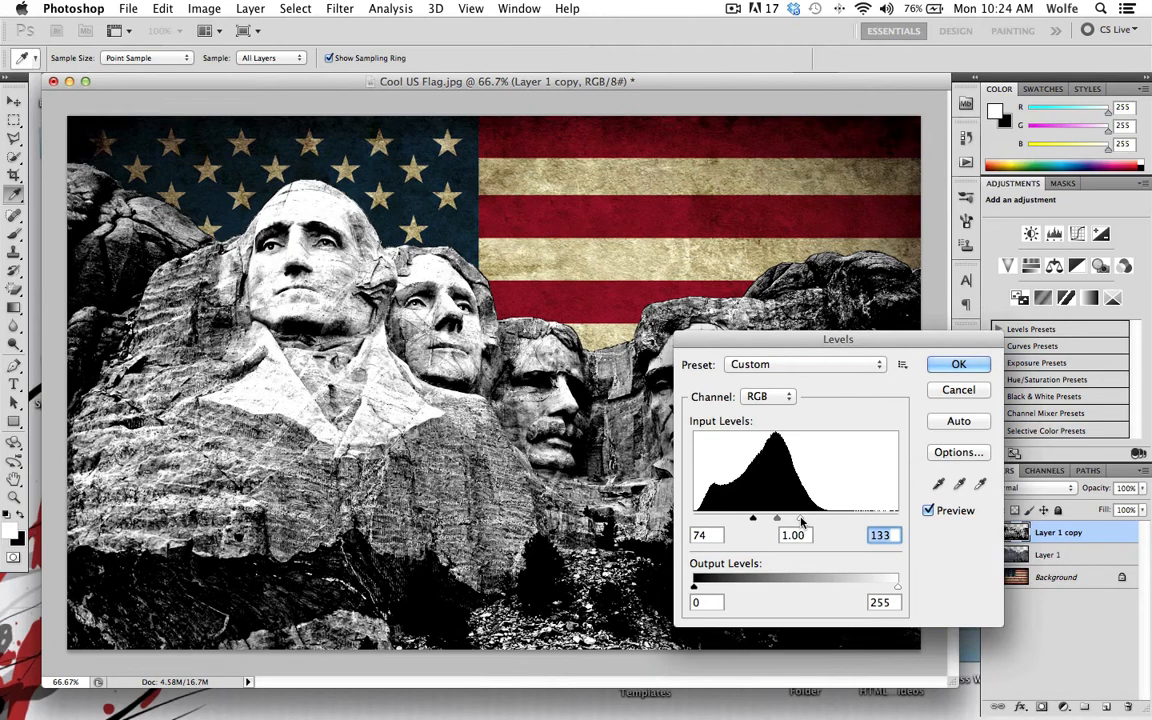
pyautogui.moveTo(807, 346); pyautogui.dragTo(884, 415)
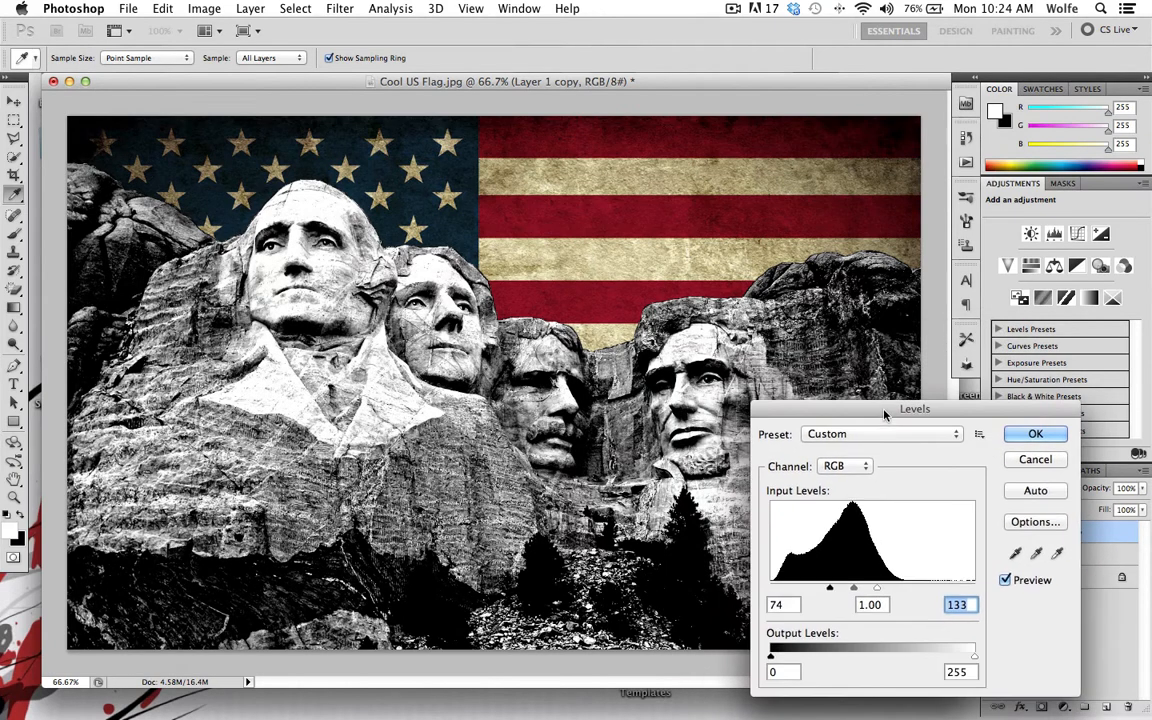
pyautogui.moveTo(829, 588); pyautogui.dragTo(835, 590)
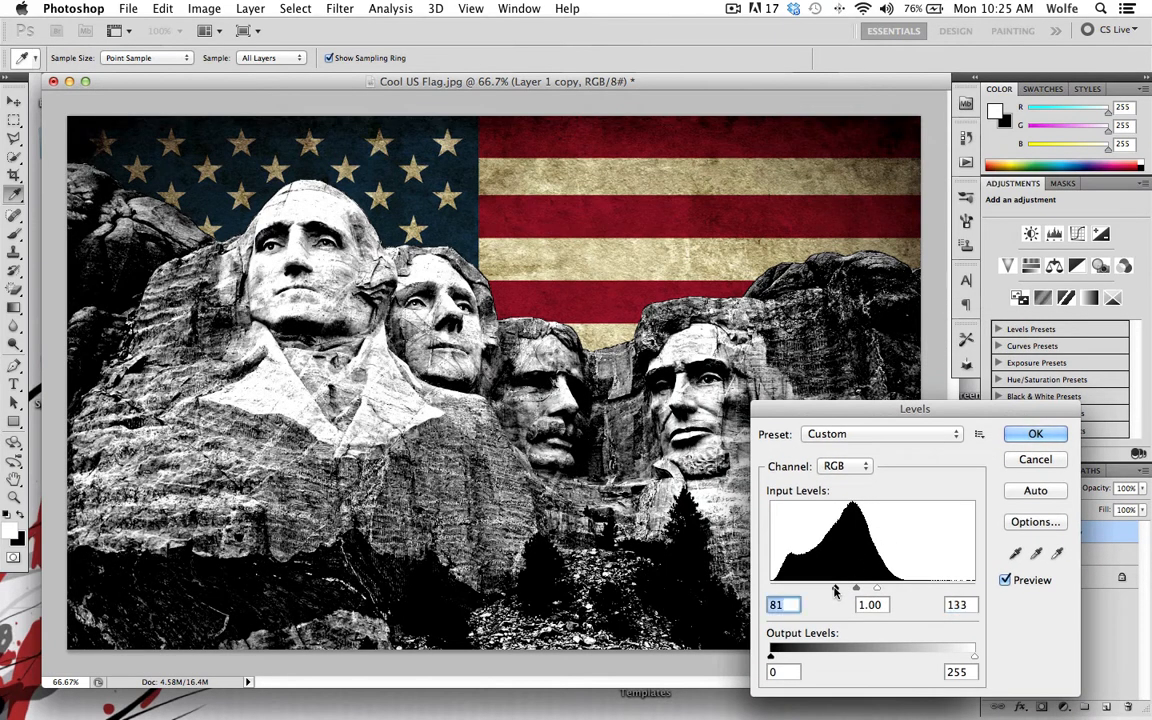
pyautogui.click(1024, 438)
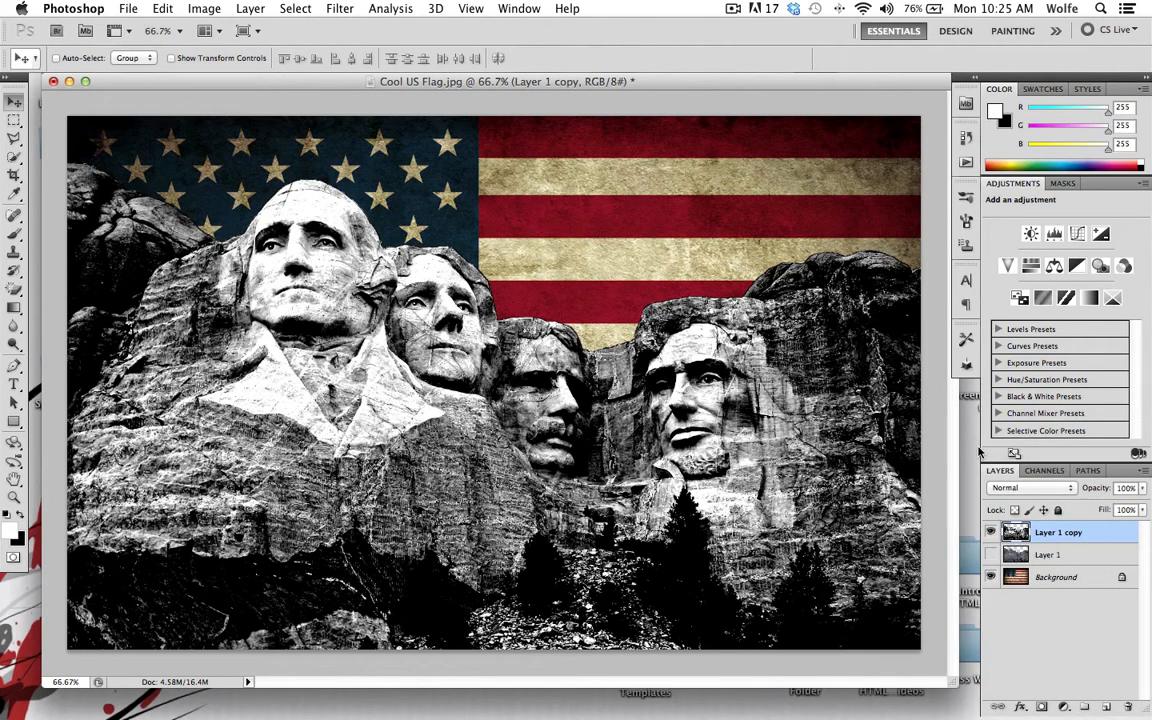
pyautogui.click(733, 8)
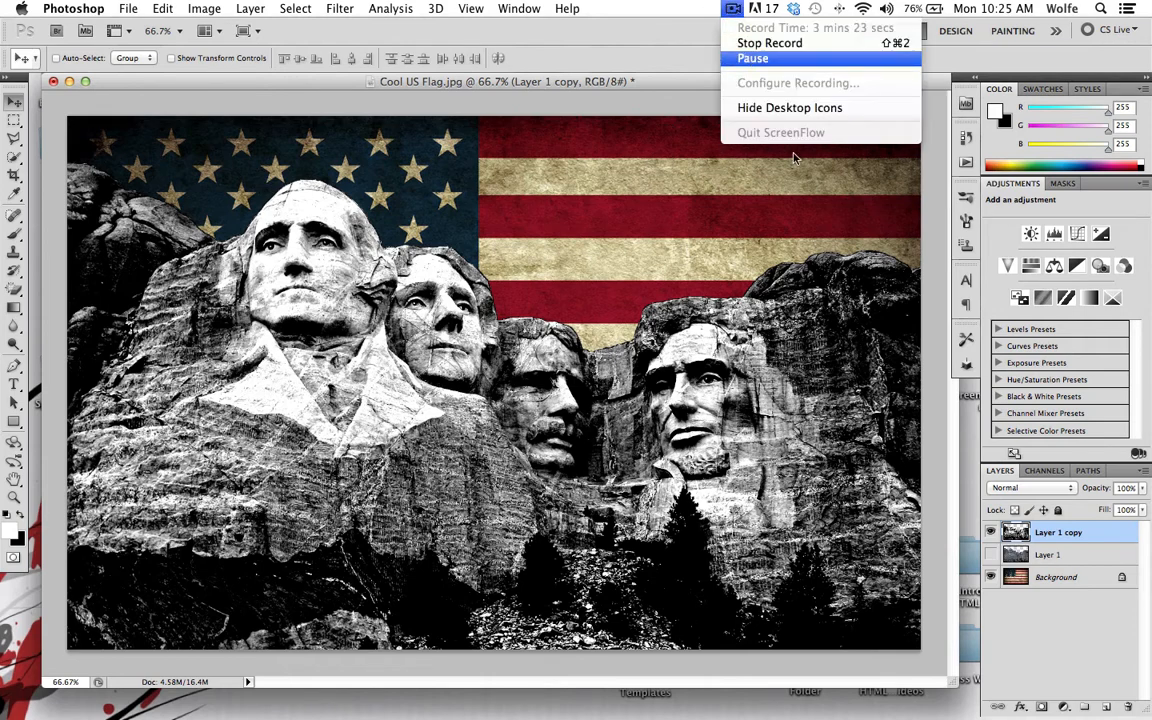
pyautogui.click(750, 63)
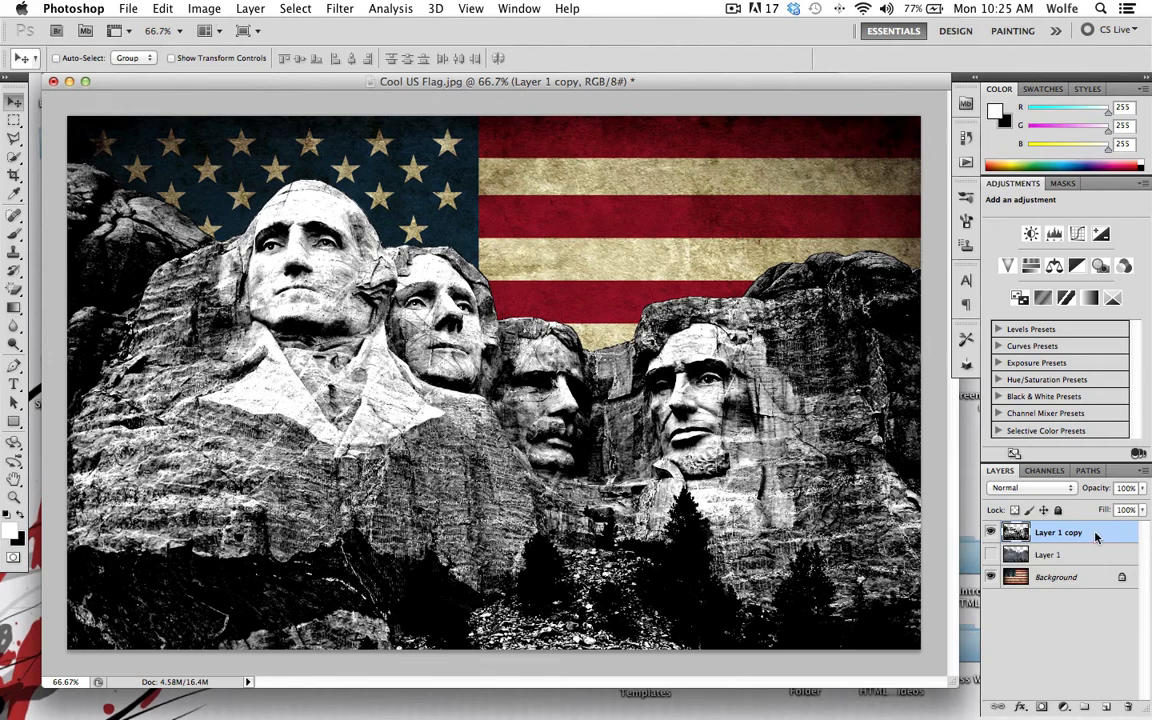
# Apply a Gaussian Blur with a radius of 3 pixels to the high-contrast mountain copy.
pyautogui.click(330, 8)
pyautogui.moveTo(377, 188)
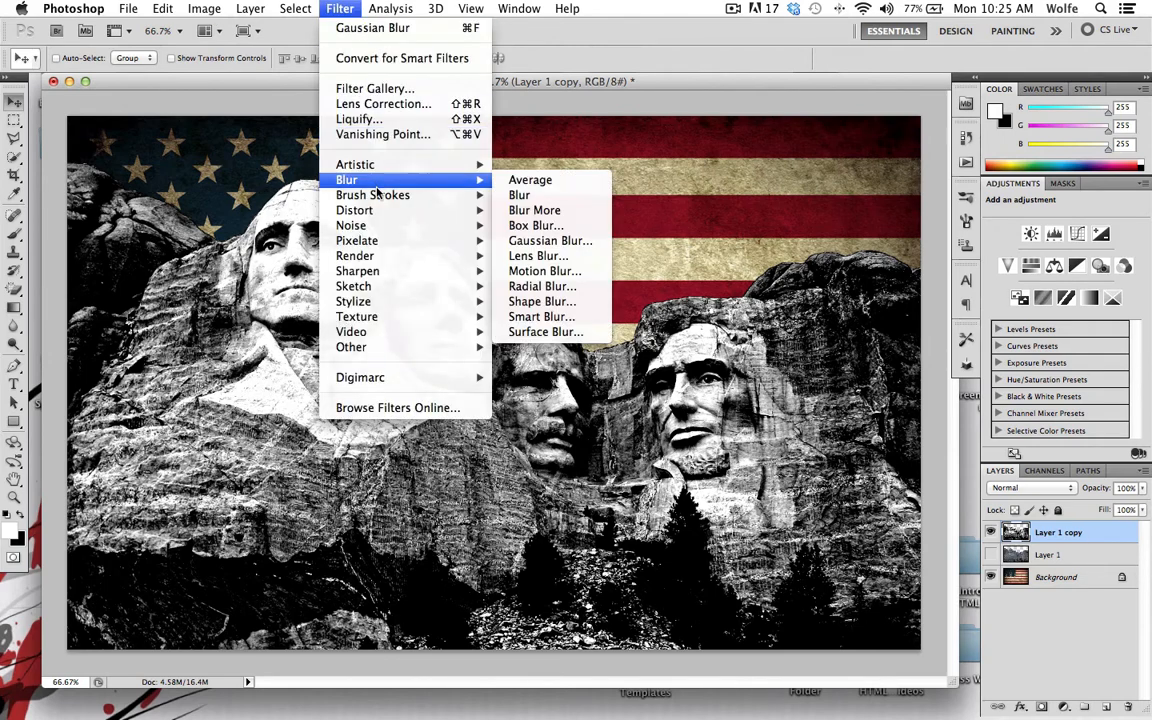
pyautogui.click(570, 240)
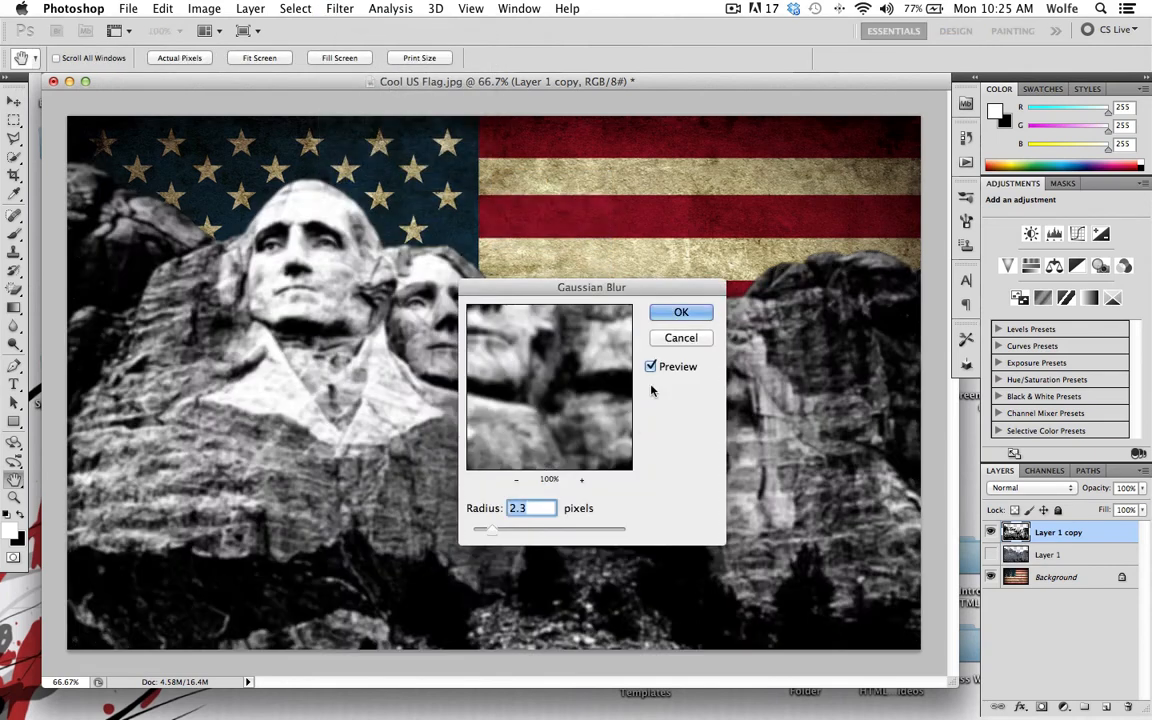
pyautogui.write('3')
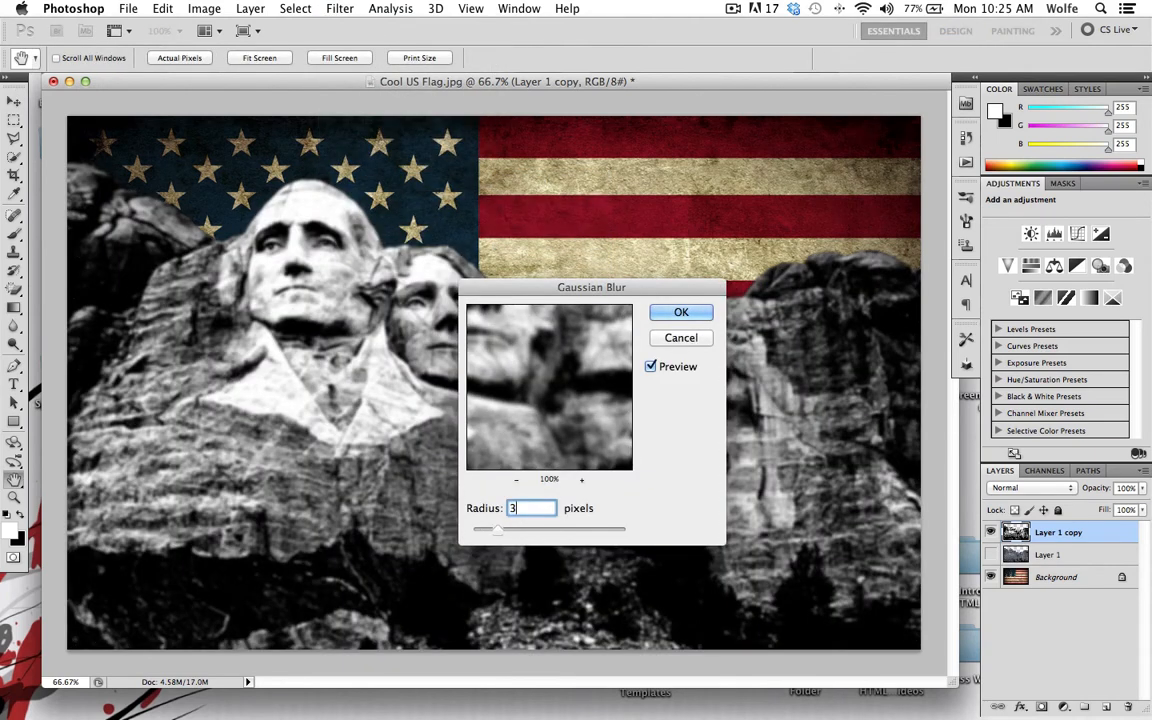
pyautogui.click(680, 313)
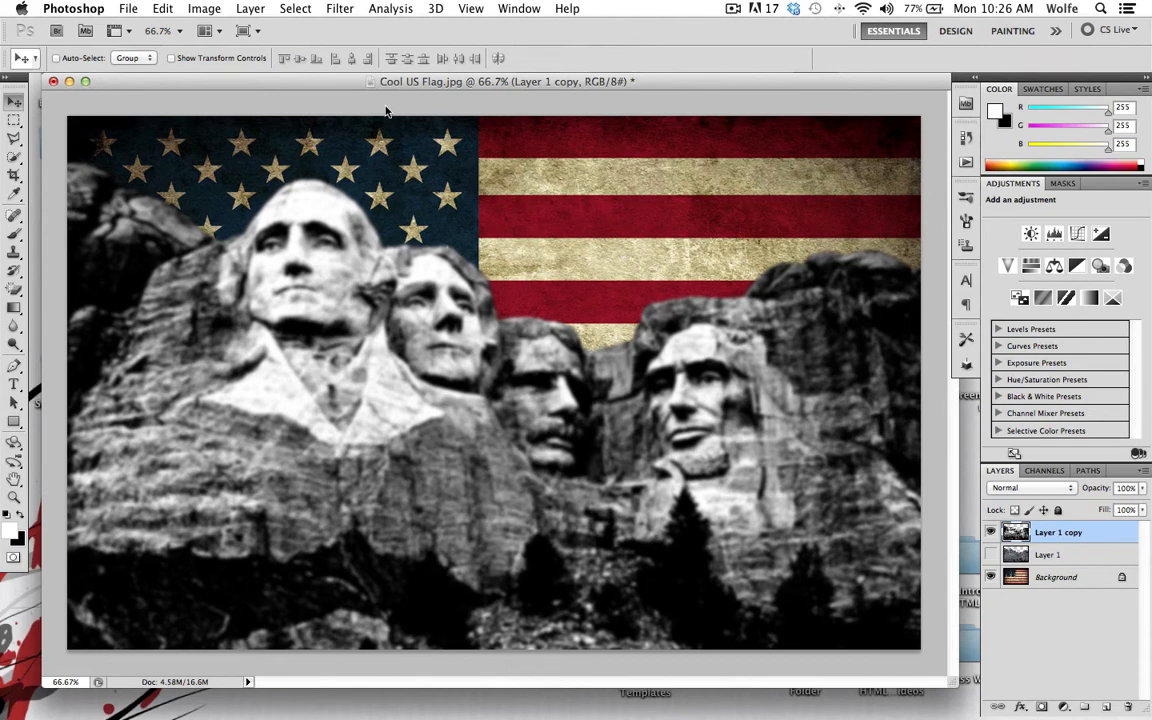
# Save the document to the Desktop in Photoshop format as Cool US Flag_Displacement.psd, with layers and maximized compatibility.
pyautogui.click(128, 9)
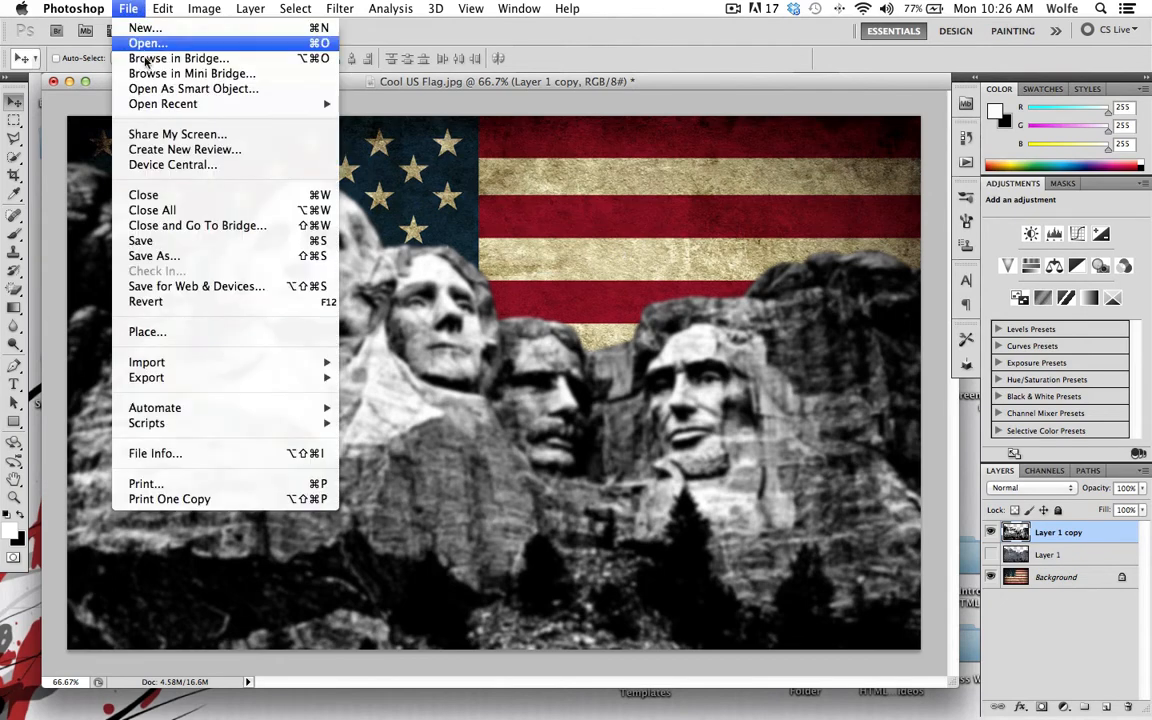
pyautogui.click(186, 256)
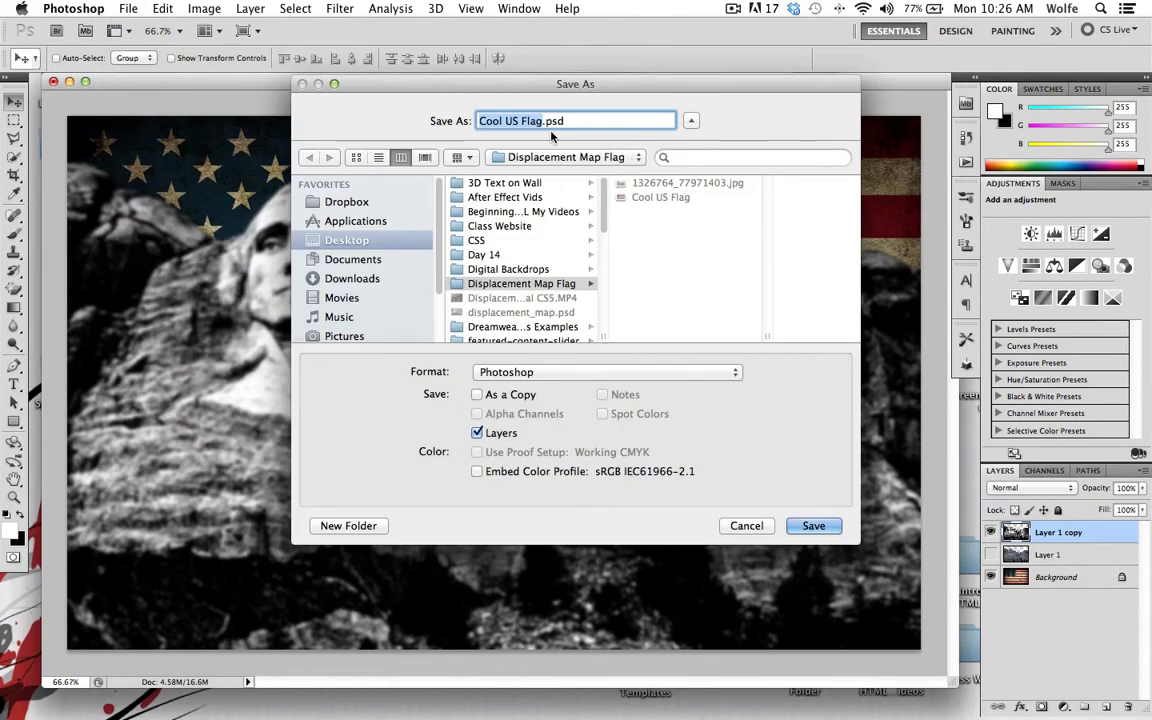
pyautogui.click(545, 124)
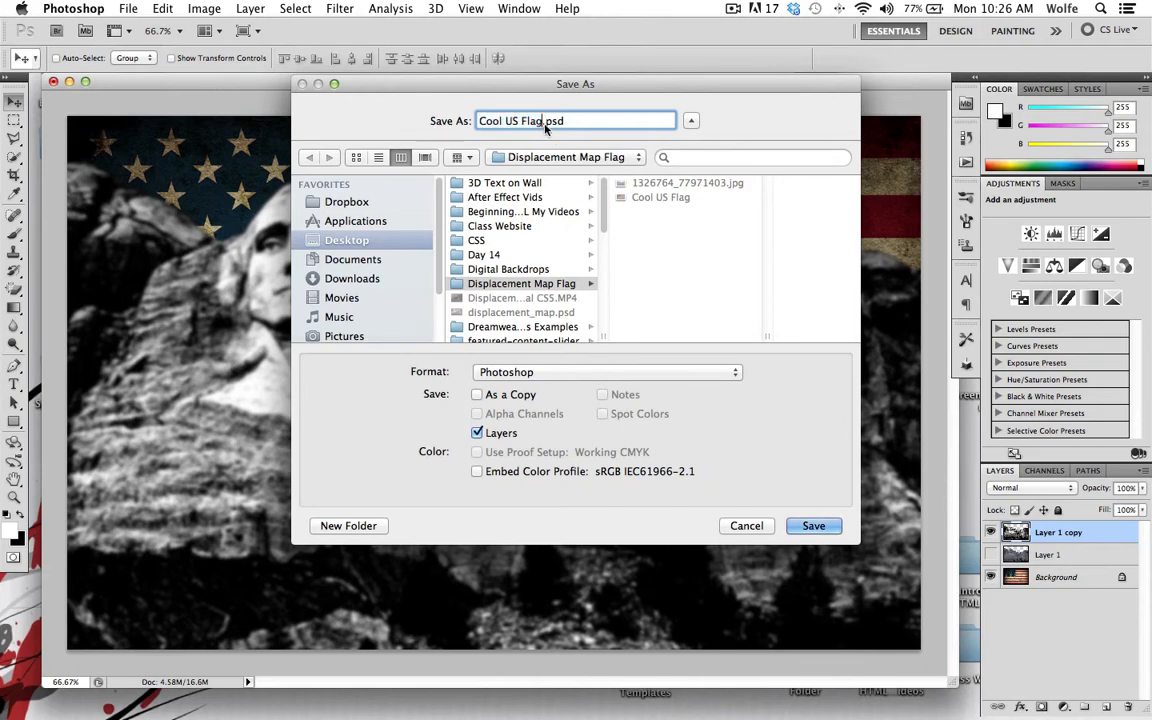
pyautogui.write('_Disp')
pyautogui.press('BackSpace')
pyautogui.press('BackSpace')
pyautogui.write('splacement')
pyautogui.click(355, 241)
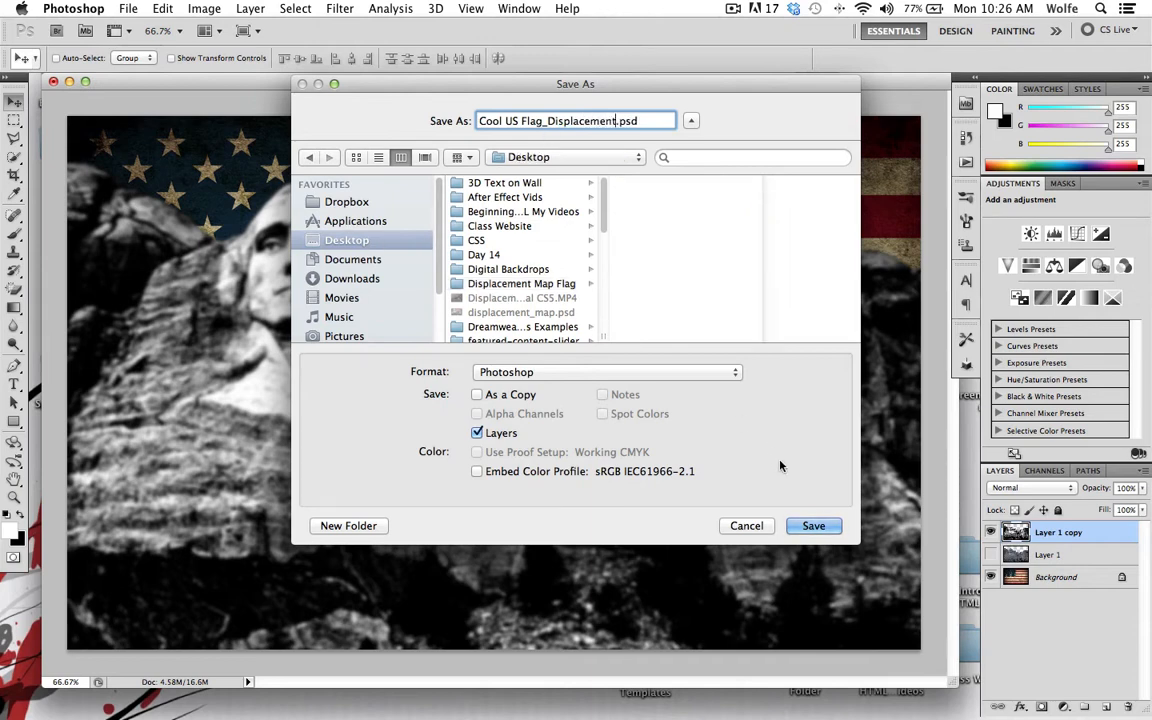
pyautogui.click(815, 526)
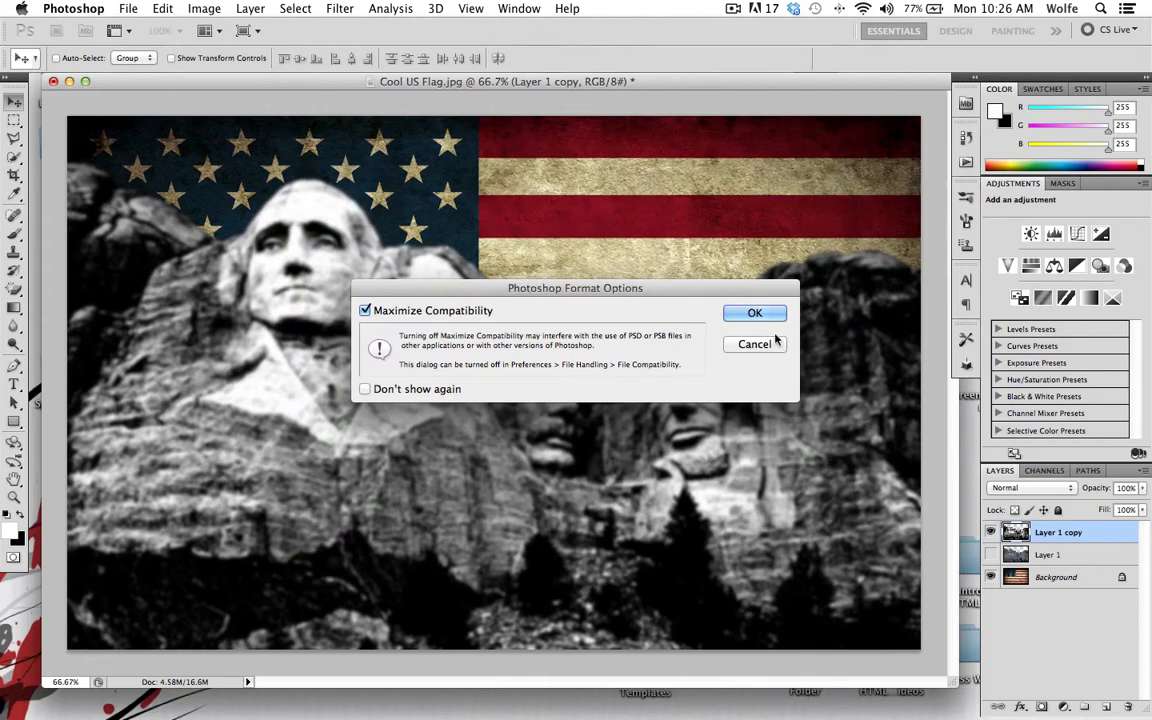
pyautogui.click(762, 316)
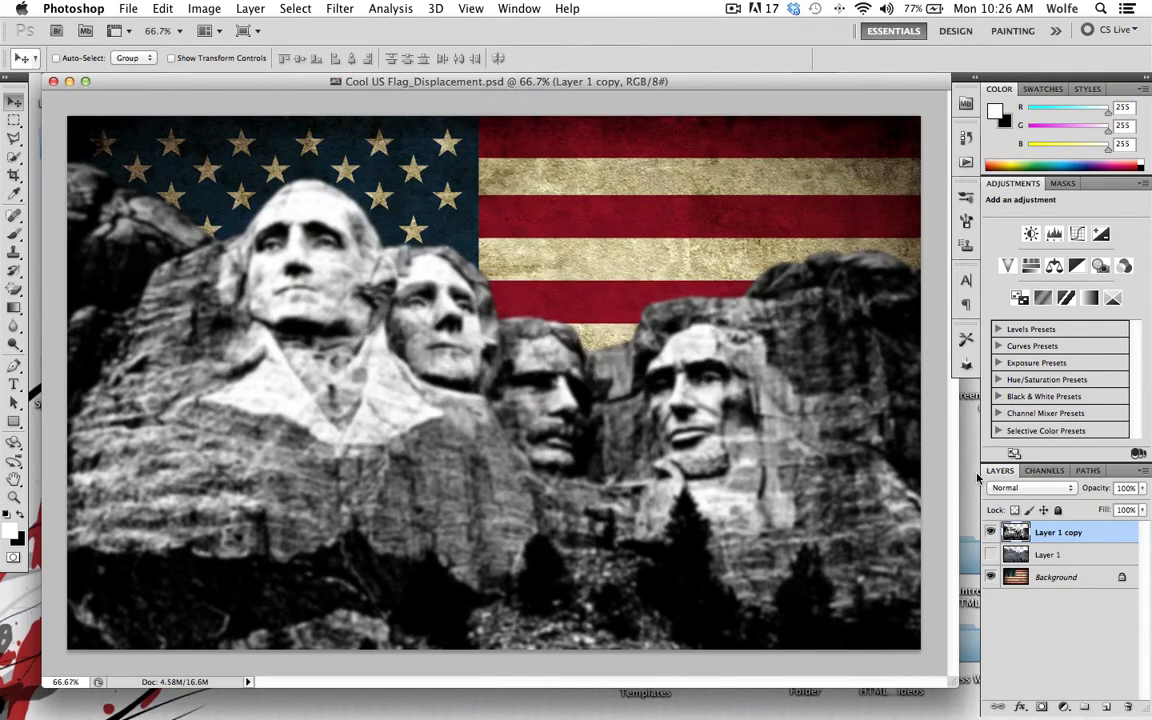
pyautogui.click(978, 477)
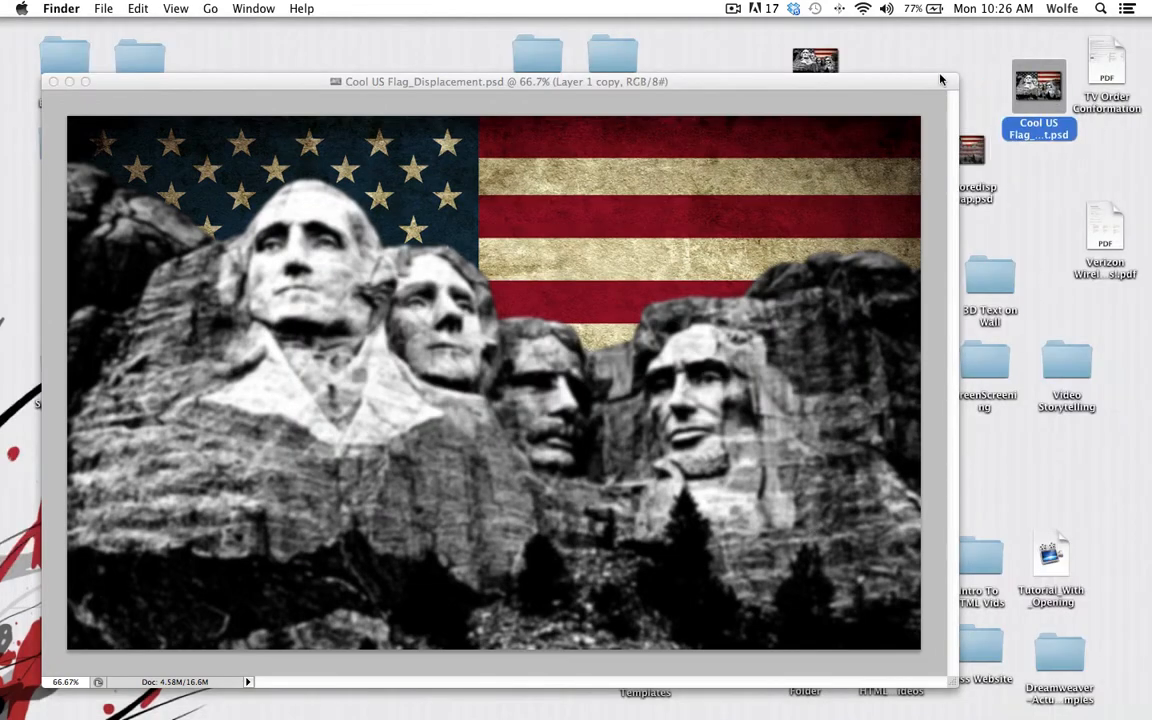
pyautogui.click(330, 82)
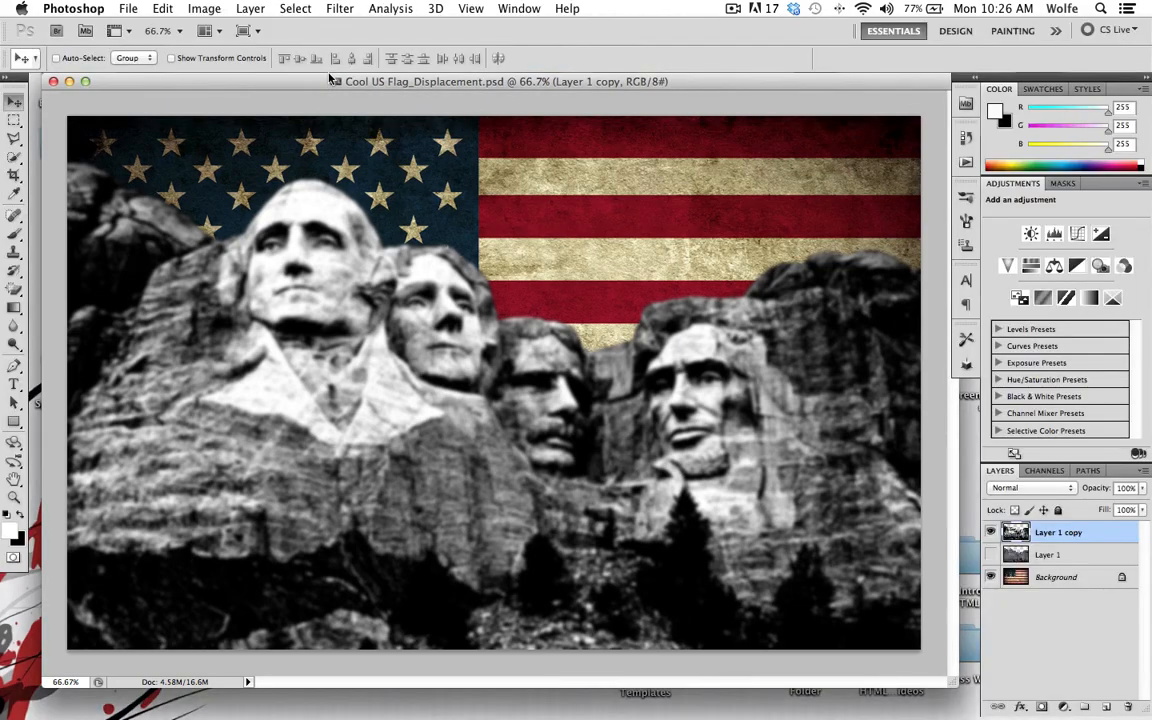
pyautogui.click(734, 9)
pyautogui.click(742, 58)
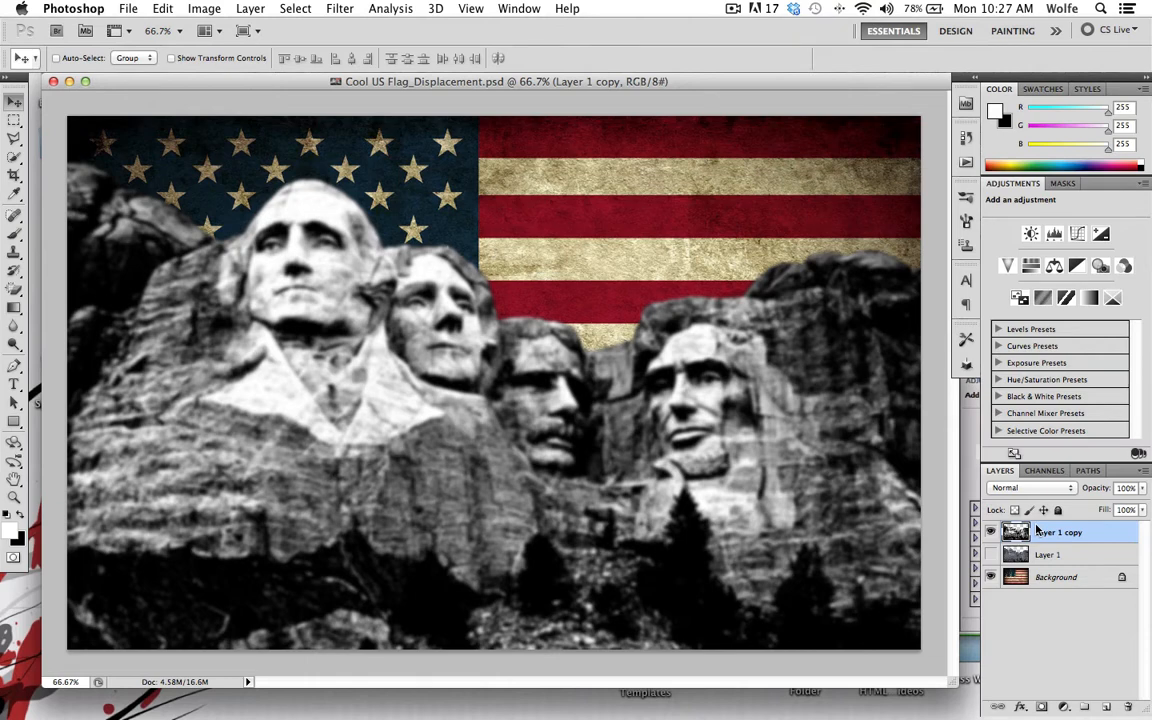
# Undo the Gaussian Blur and the Levels adjustment on the mountain copy.
pyautogui.press('super+z')
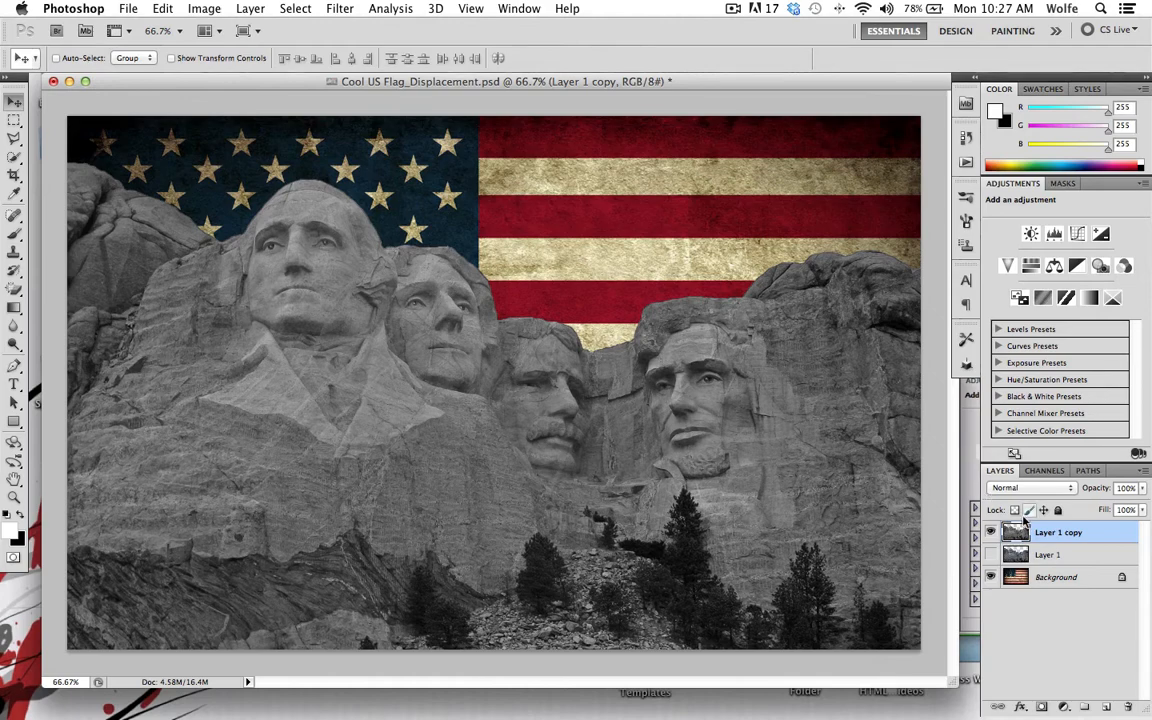
# Duplicate the flag Background layer and place the duplicate at the top of the layer stack.
pyautogui.click(1075, 580)
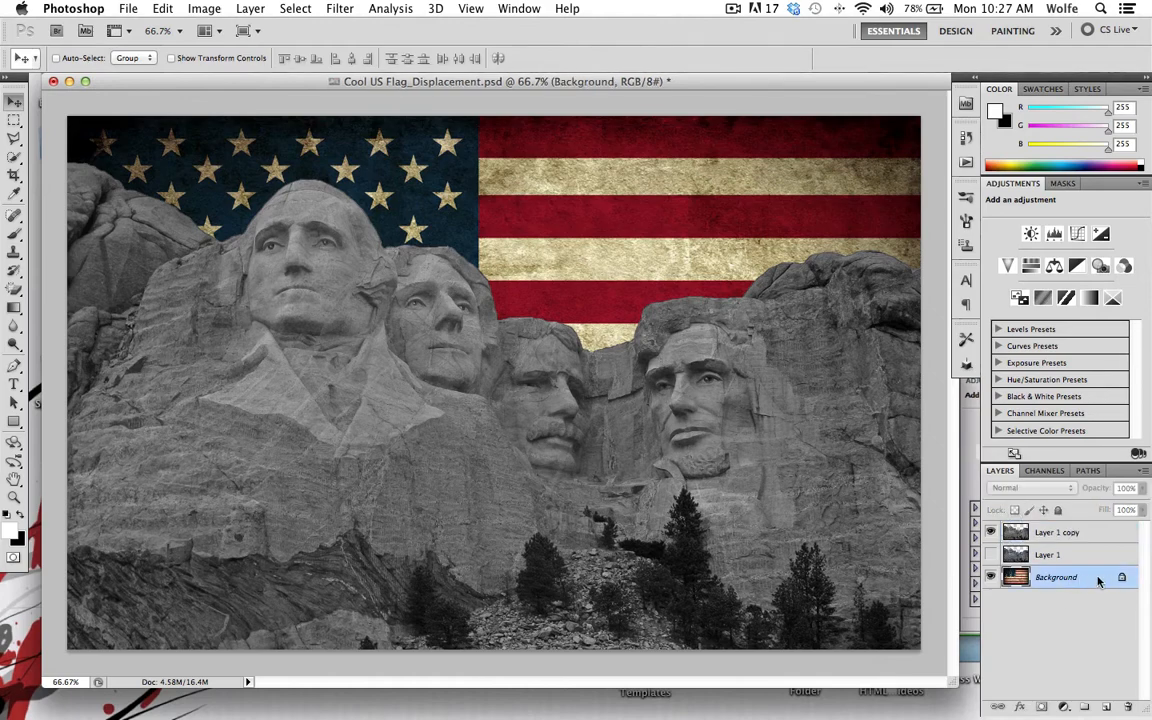
pyautogui.moveTo(1098, 580); pyautogui.dragTo(1107, 708)
pyautogui.moveTo(1085, 585); pyautogui.dragTo(1085, 528)
pyautogui.click(733, 8)
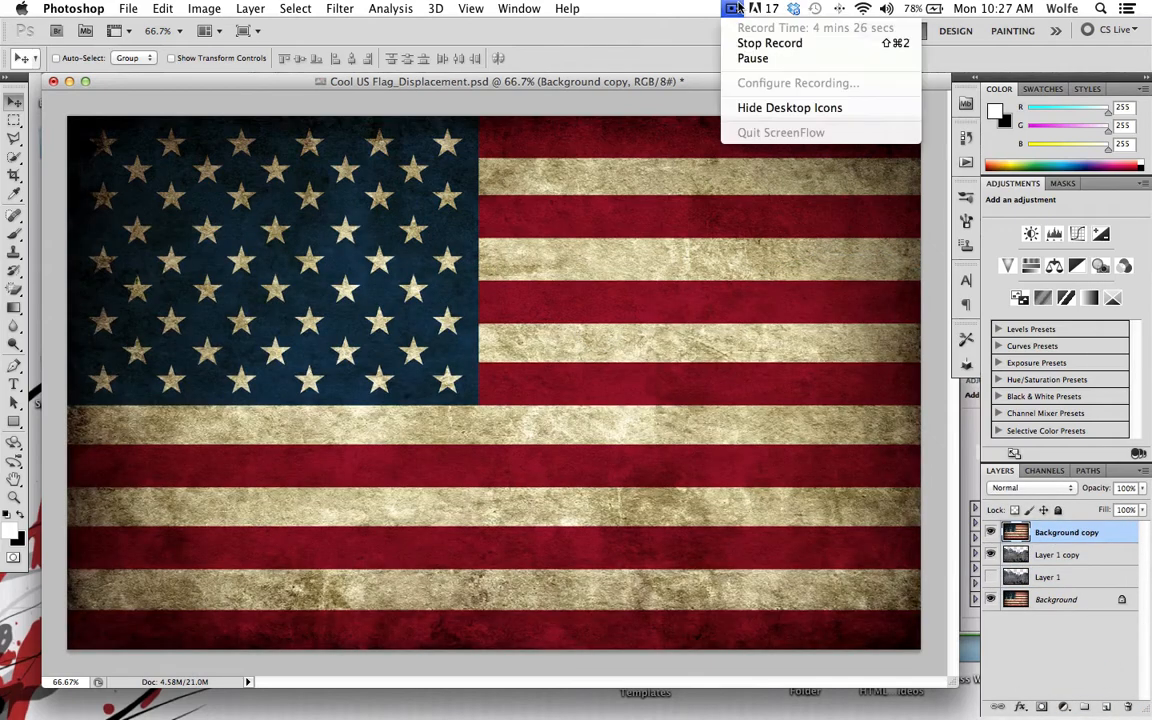
pyautogui.click(750, 53)
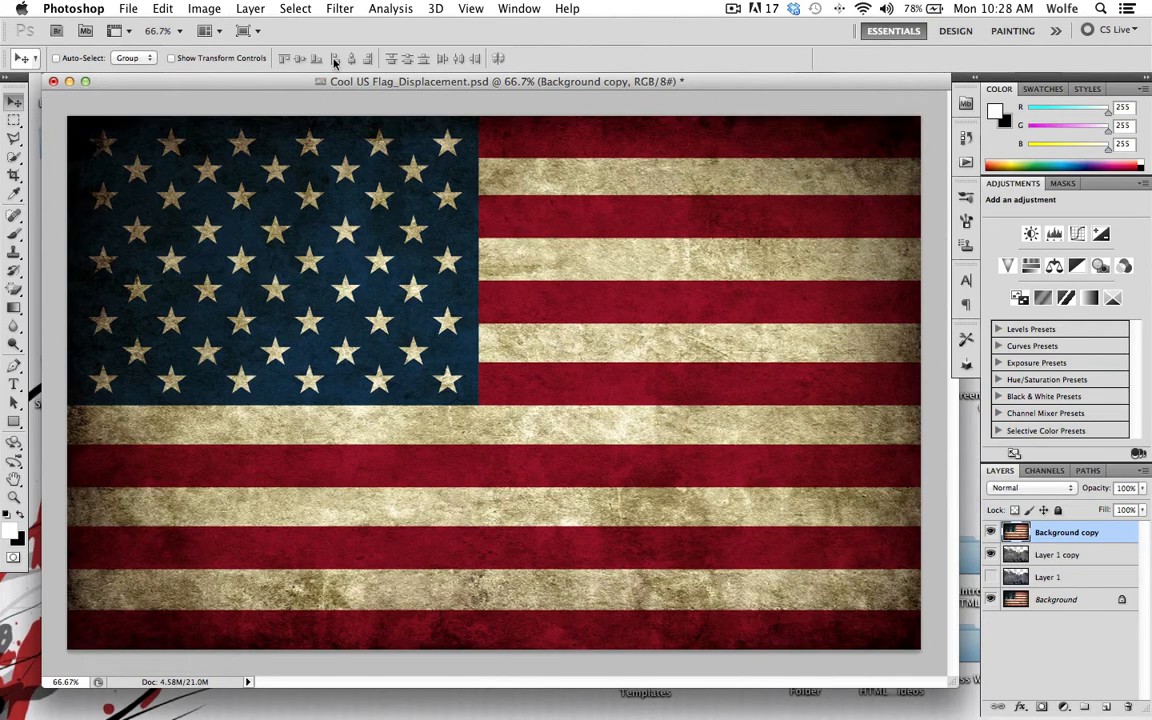
# Displace the flag copy with horizontal and vertical scale 25, using Cool US Flag_Displacement.psd from the Desktop as the displacement map.
pyautogui.click(339, 9)
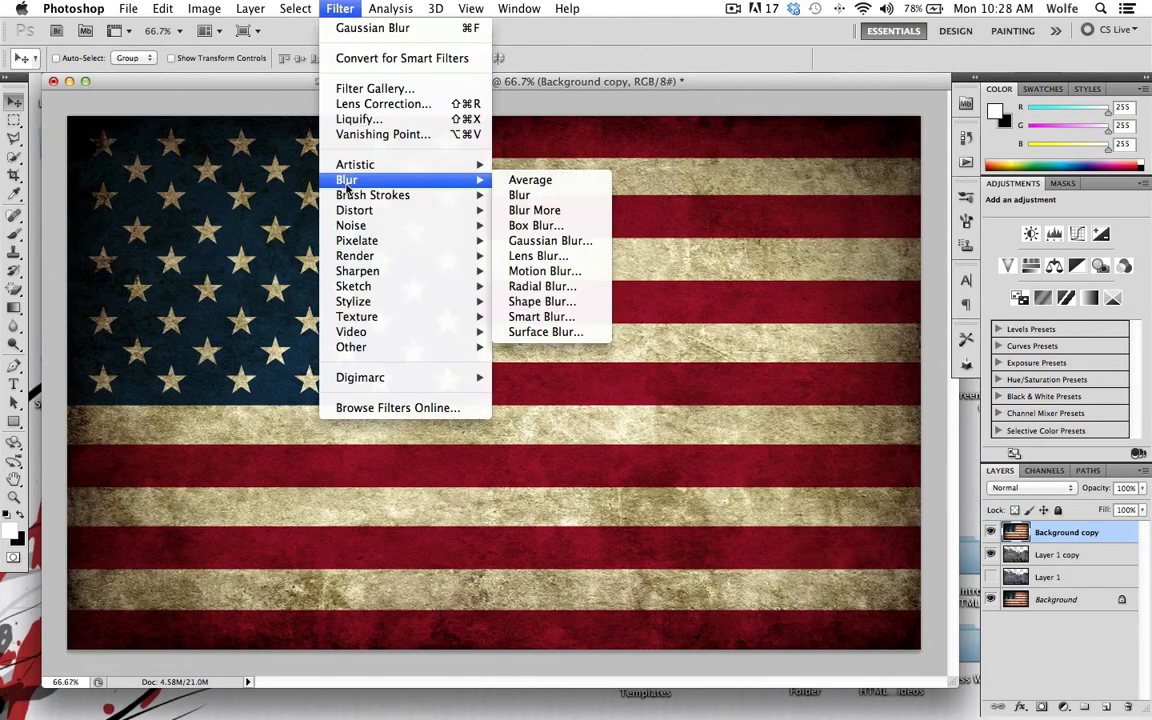
pyautogui.moveTo(358, 197)
pyautogui.moveTo(470, 211)
pyautogui.click(548, 226)
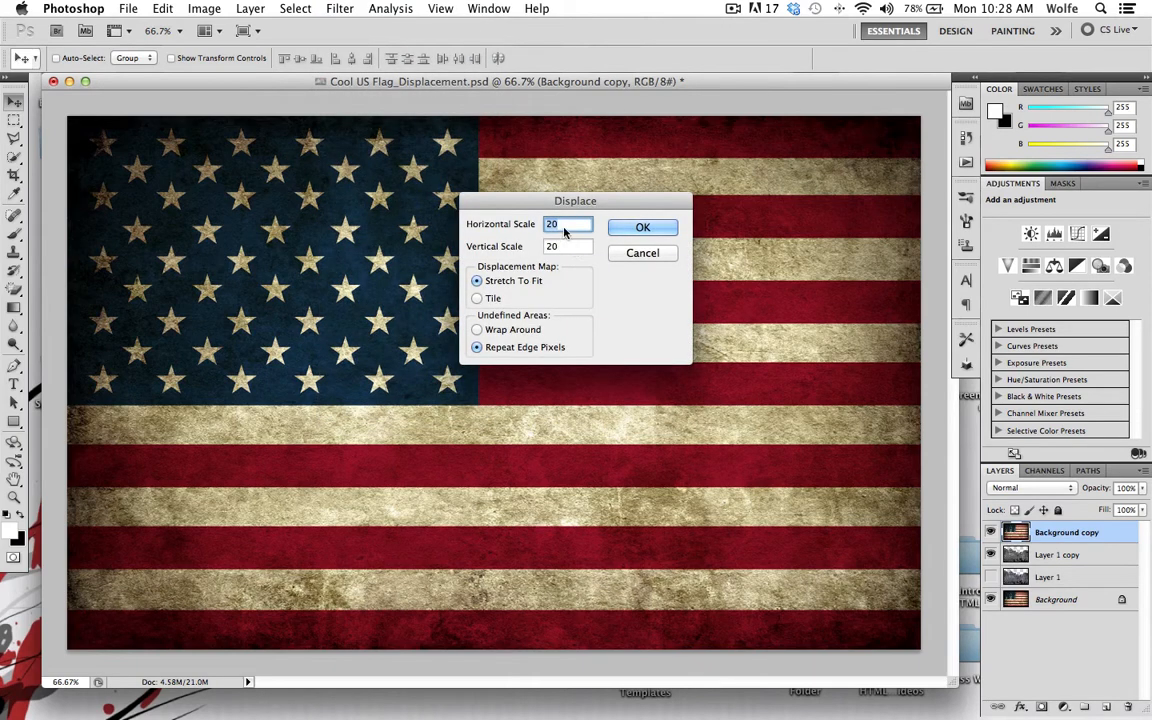
pyautogui.write('25')
pyautogui.press('Tab')
pyautogui.write('25')
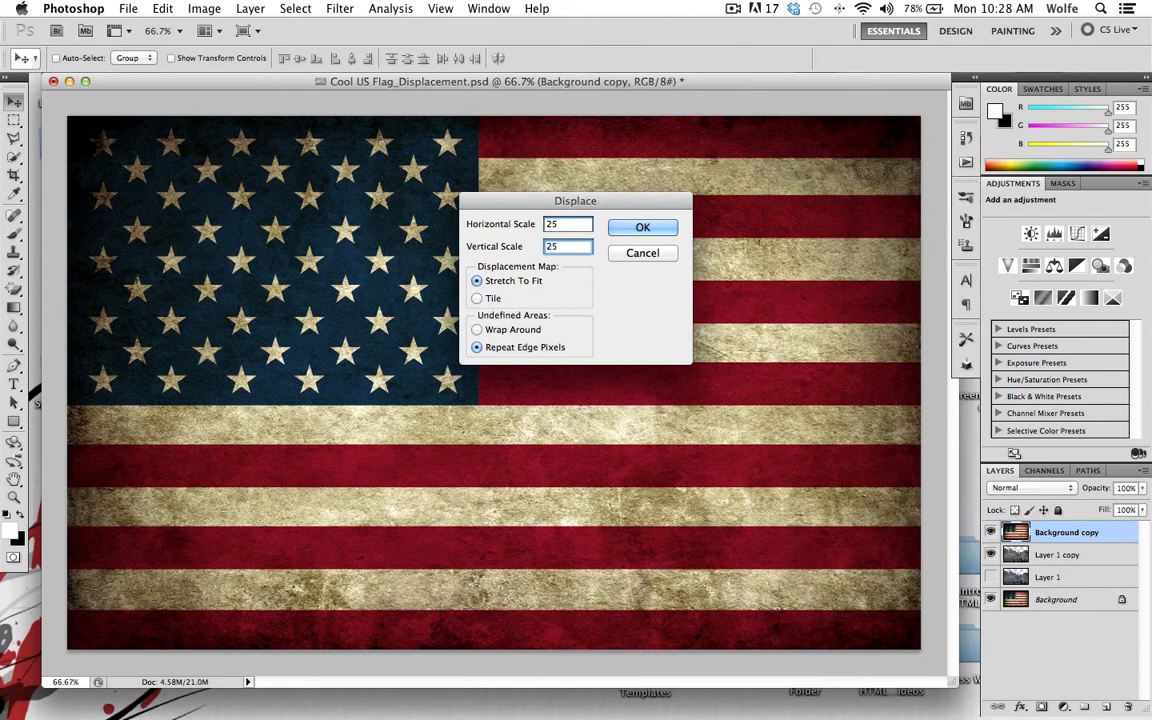
pyautogui.click(641, 228)
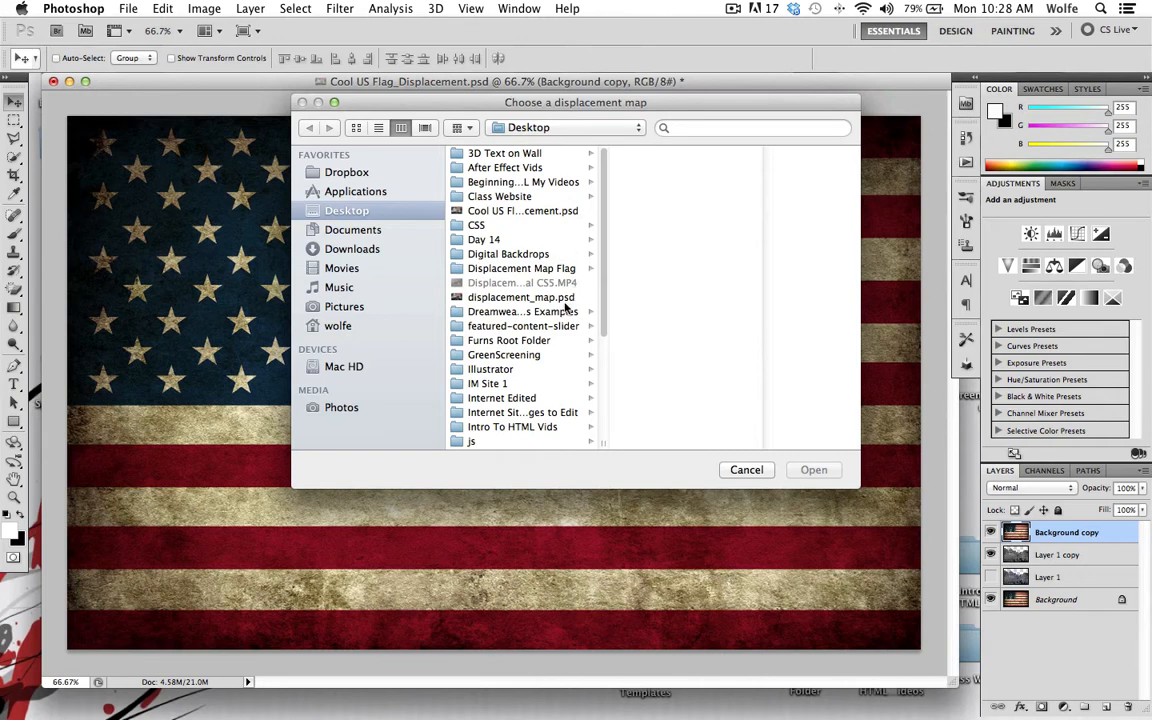
pyautogui.click(500, 213)
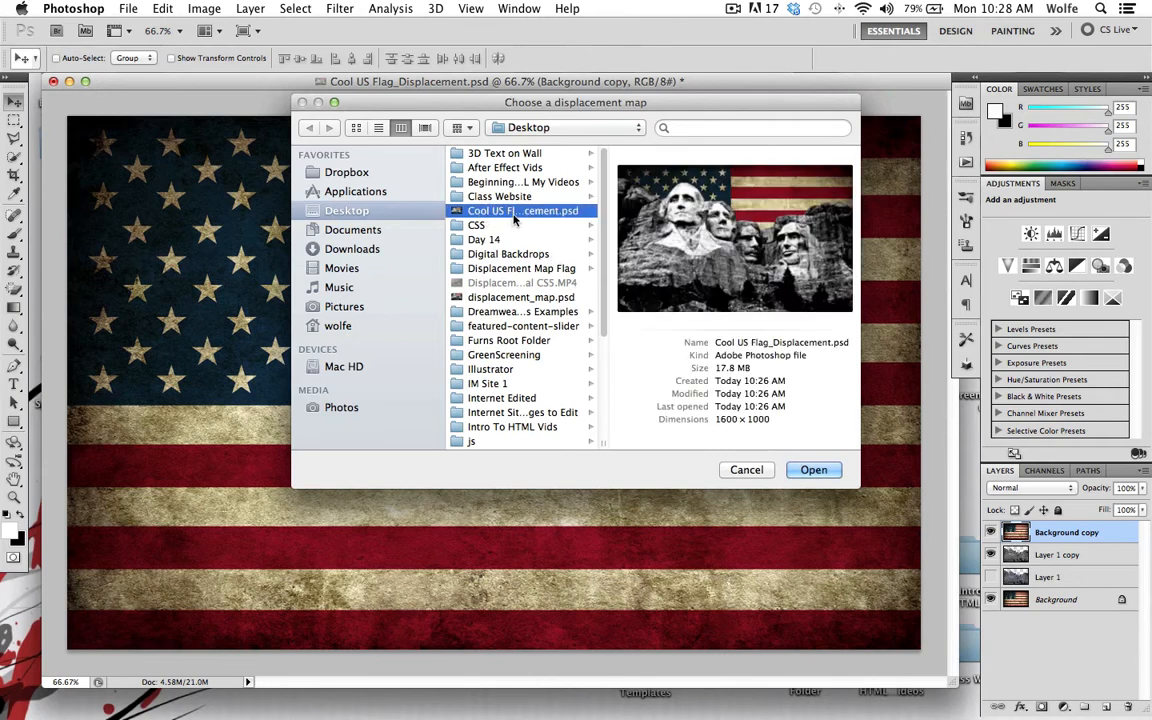
pyautogui.click(814, 471)
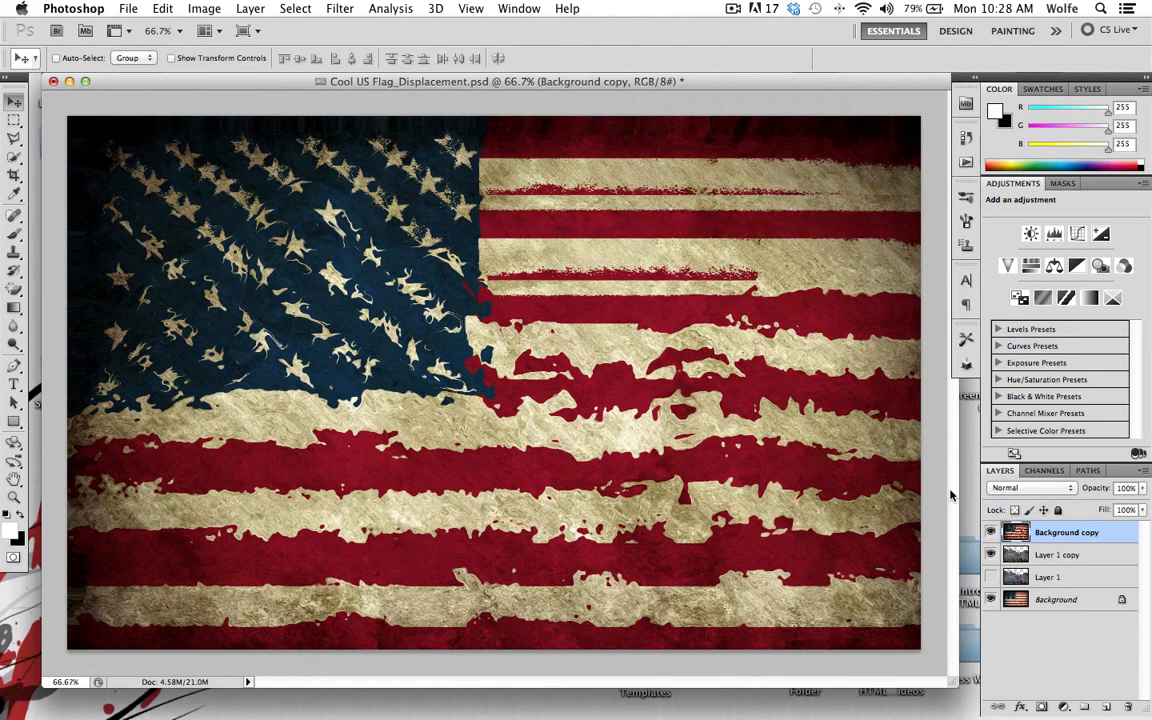
# Load the pixels of Layer 1 copy as a selection and use it to add a layer mask to the Background copy.
pyautogui.click(1022, 555)
pyautogui.rightClick(1022, 554)
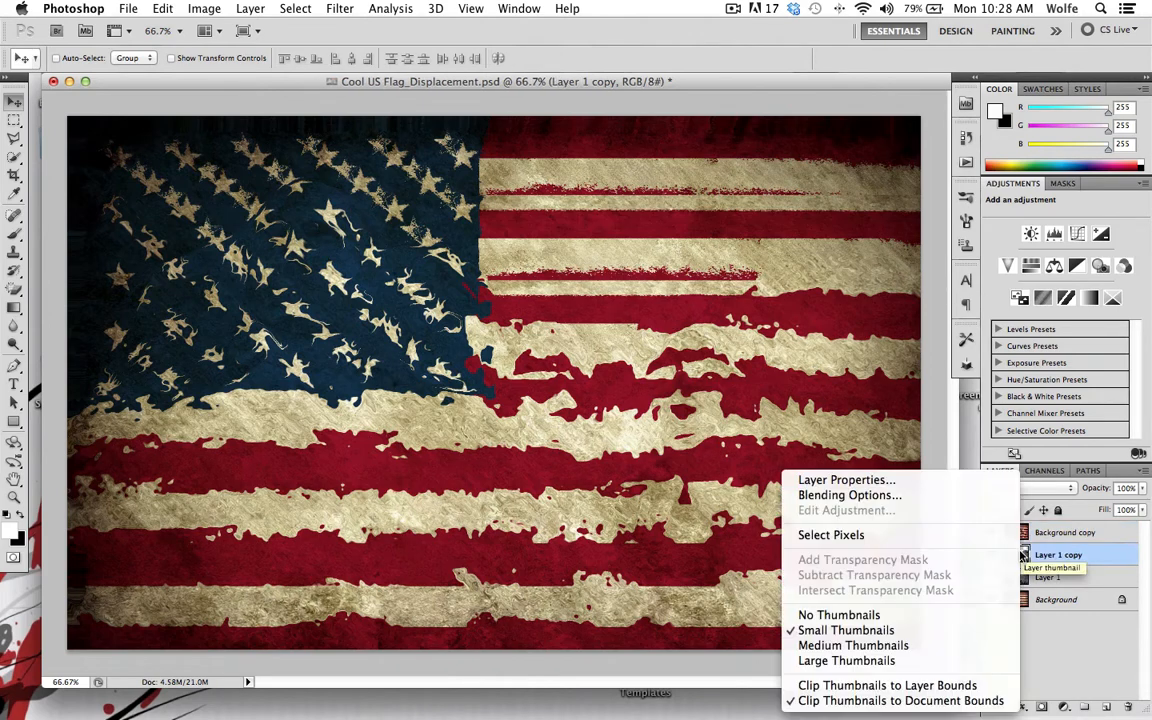
pyautogui.click(938, 537)
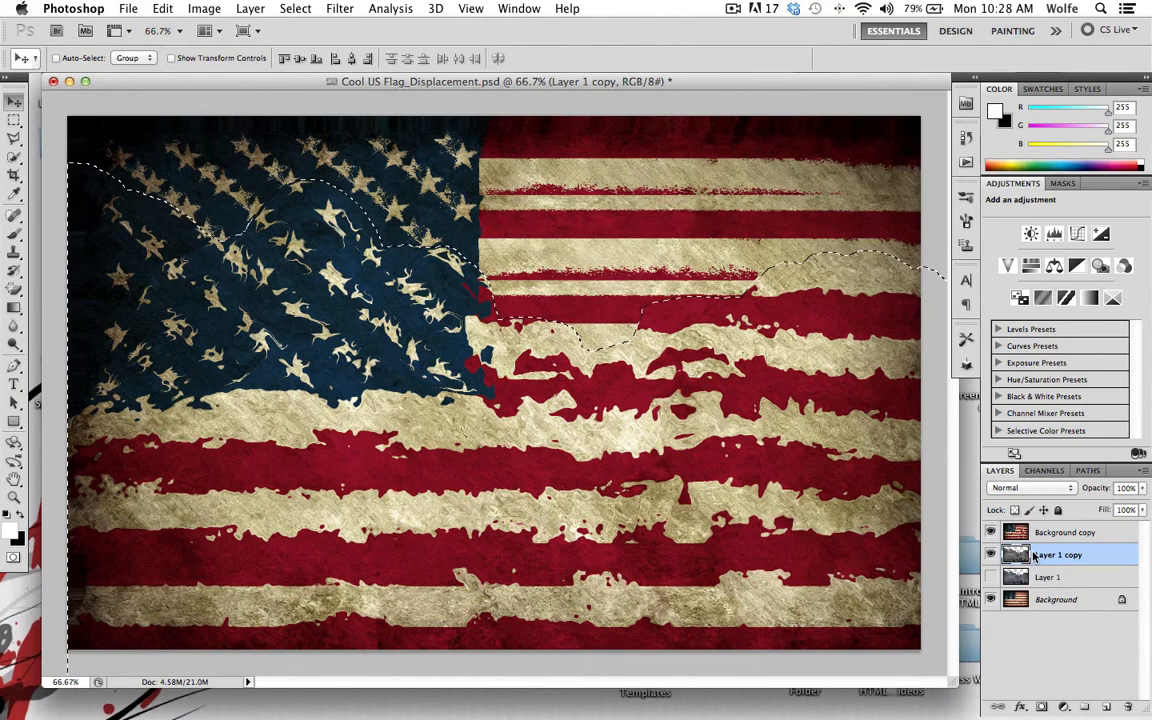
pyautogui.click(1104, 533)
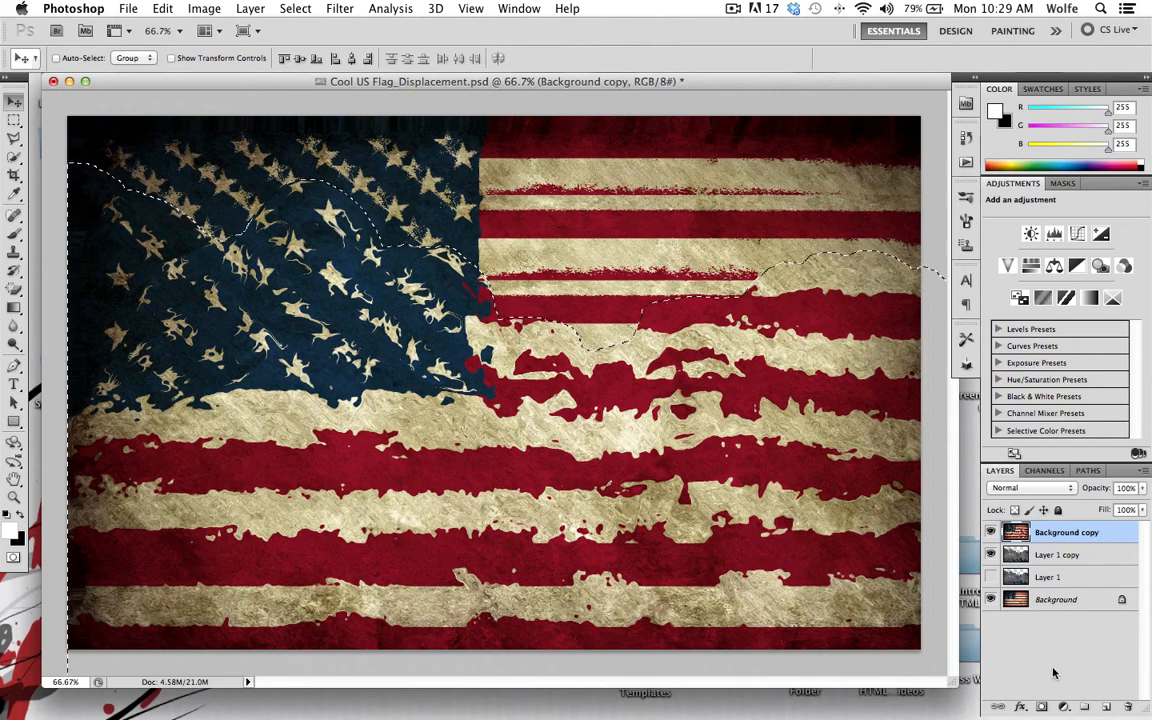
pyautogui.click(1043, 707)
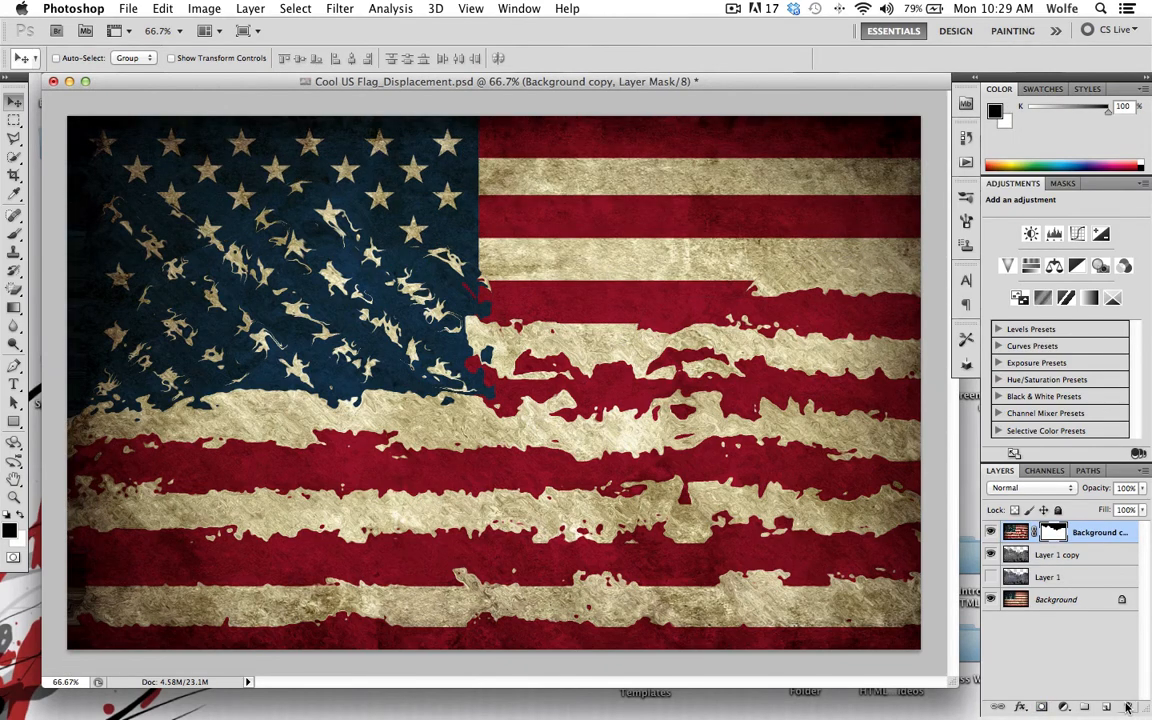
# Disable the flag copy's layer mask to compare the unmasked flag, and enable the mask again.
pyautogui.rightClick(1056, 527)
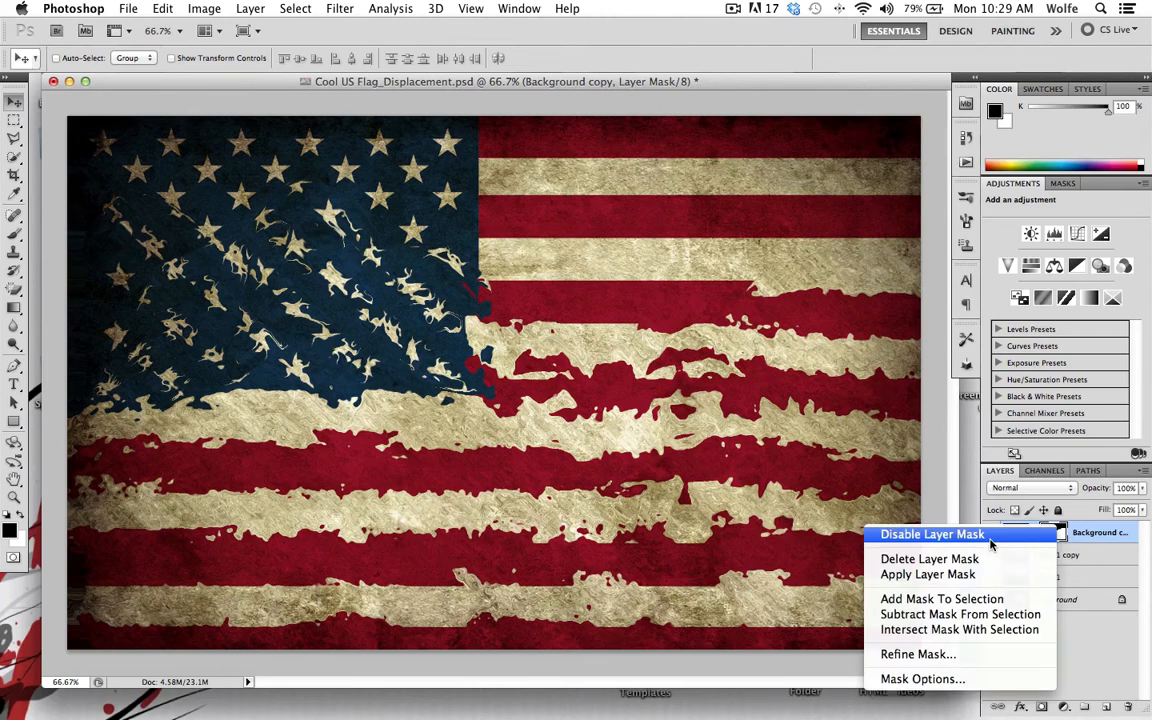
pyautogui.click(931, 535)
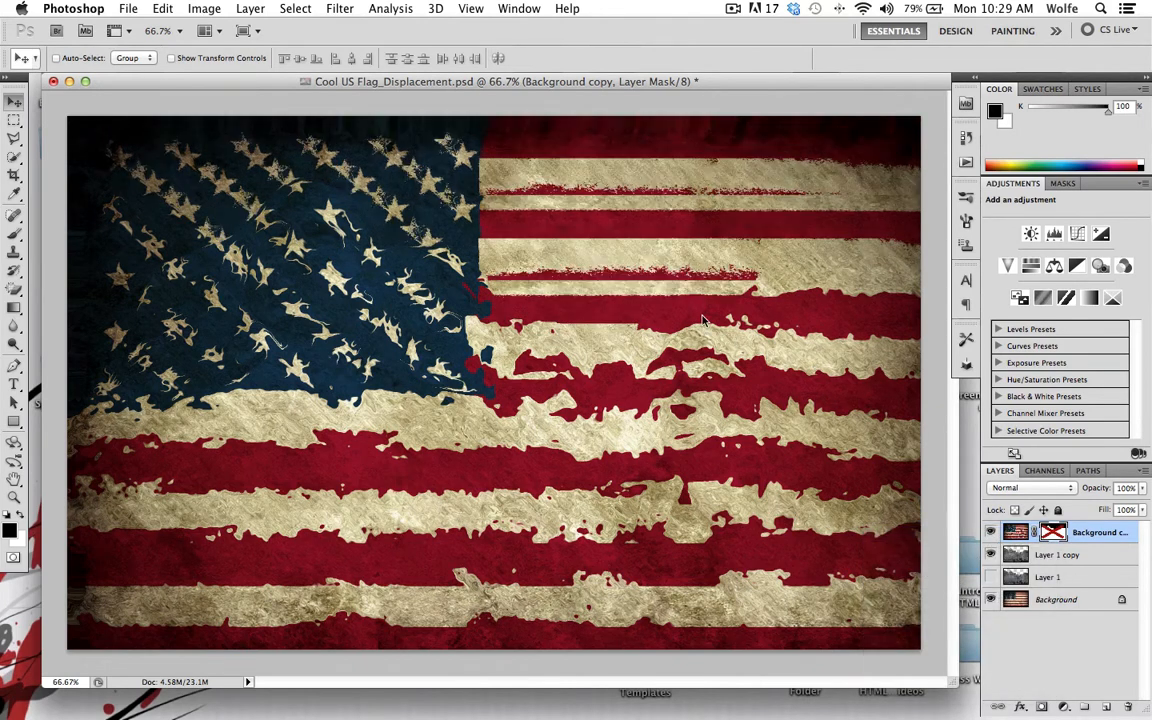
pyautogui.rightClick(1060, 535)
pyautogui.click(931, 535)
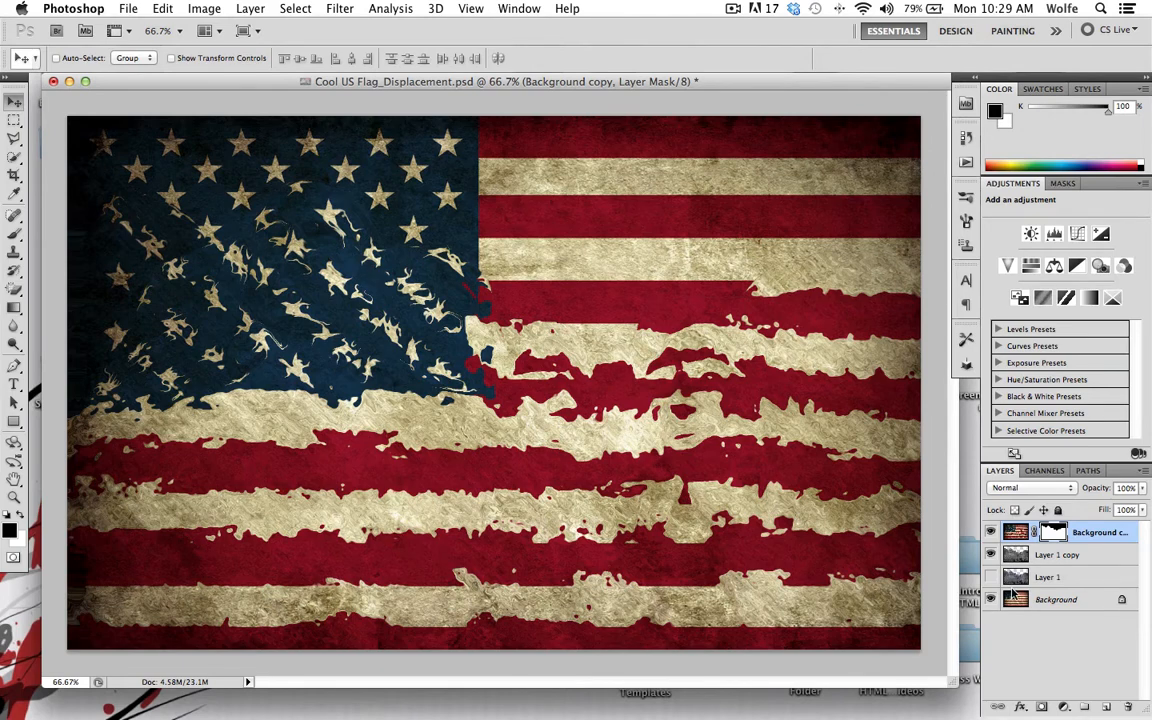
# Lower the opacity of the displaced flag copy to 35%.
pyautogui.moveTo(1095, 488); pyautogui.dragTo(1055, 496)
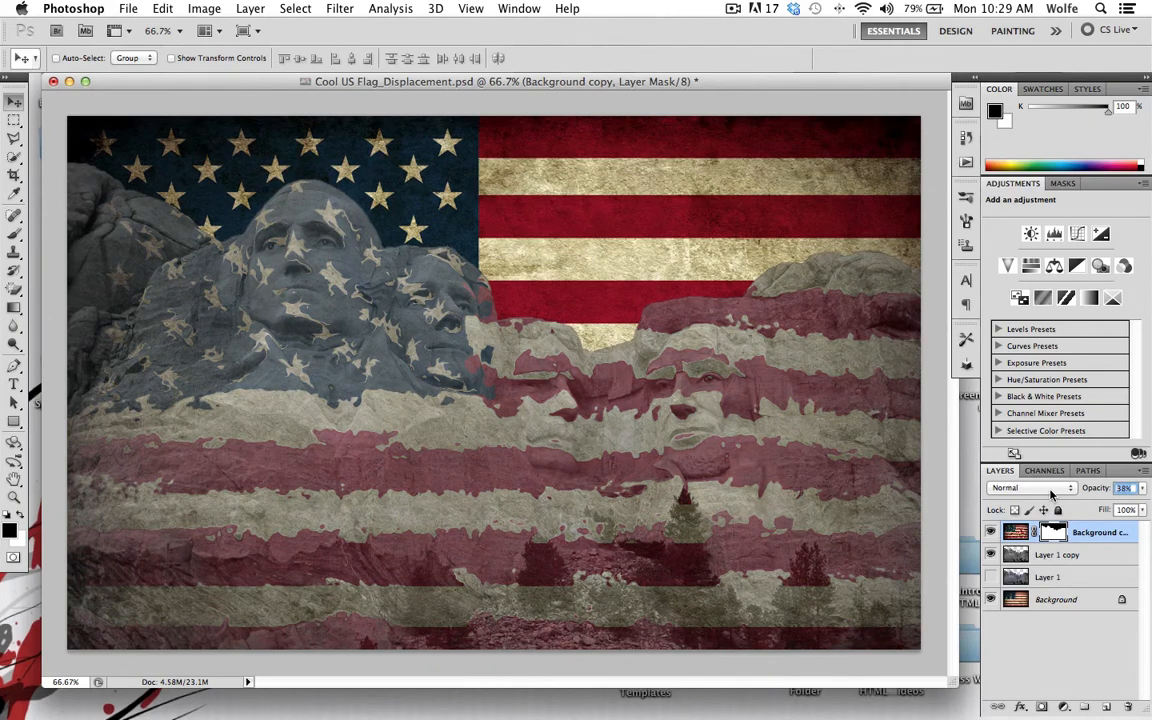
pyautogui.moveTo(1051, 493); pyautogui.dragTo(1062, 491)
pyautogui.click(212, 10)
pyautogui.moveTo(330, 60)
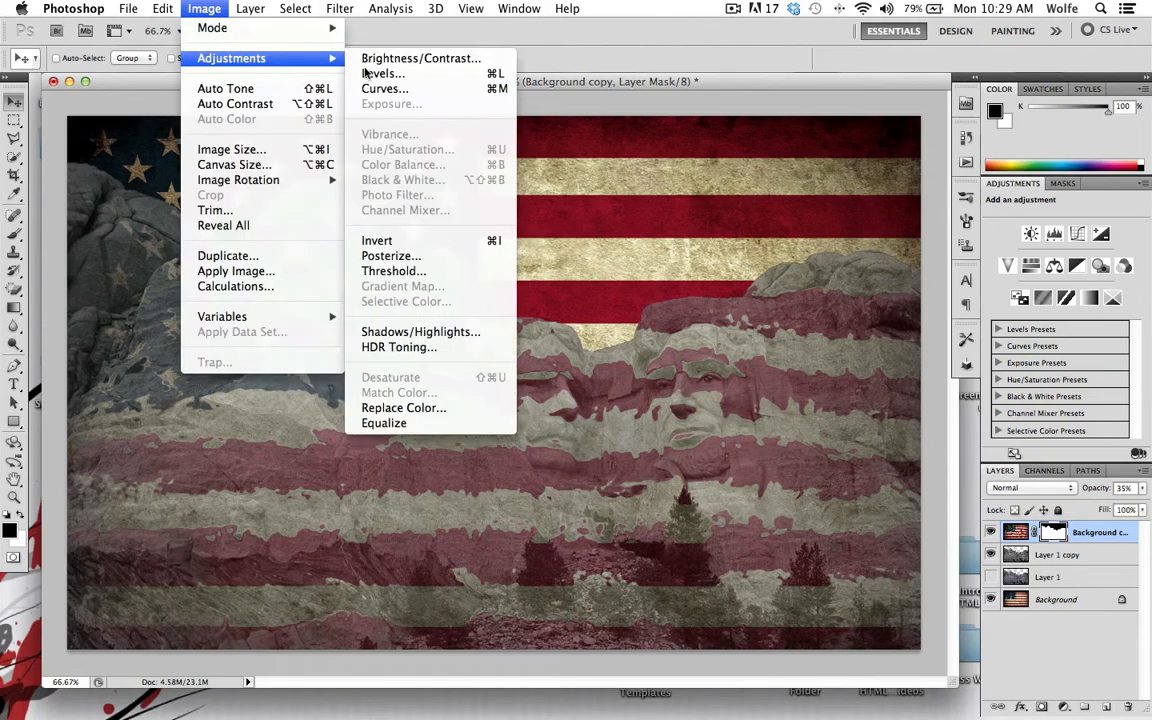
pyautogui.click(410, 36)
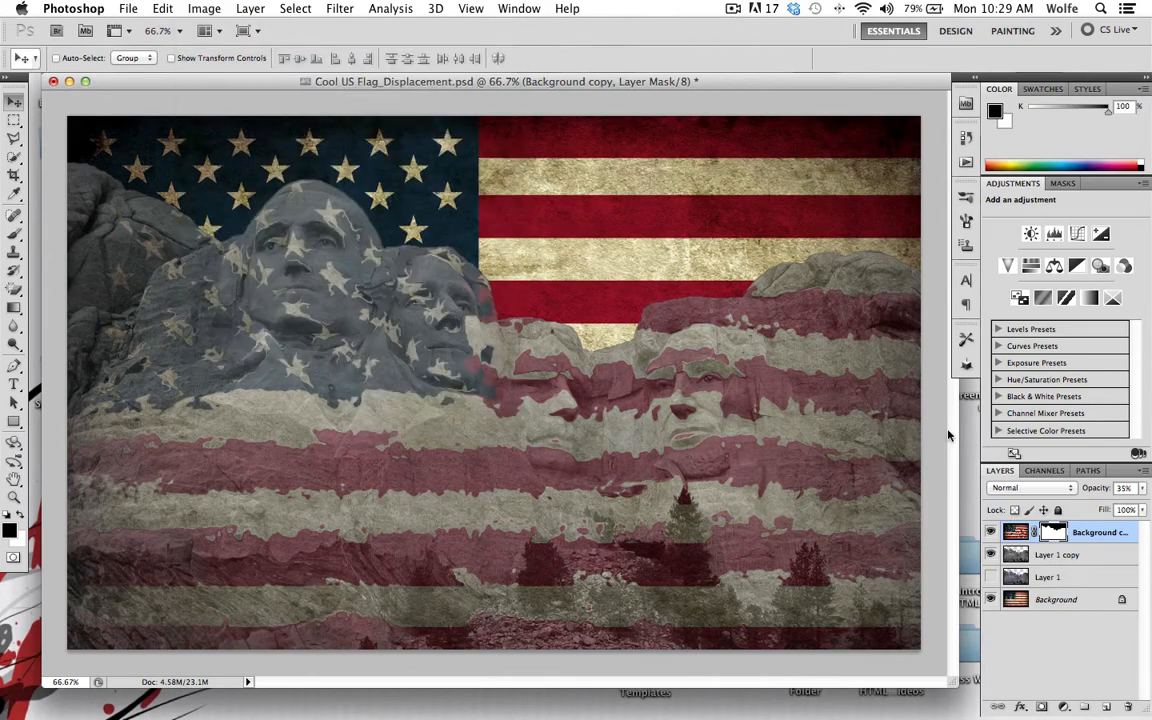
# Darken Layer 1 copy with a Curves adjustment that has an RGB point at input 96, output 63.
pyautogui.click(1058, 556)
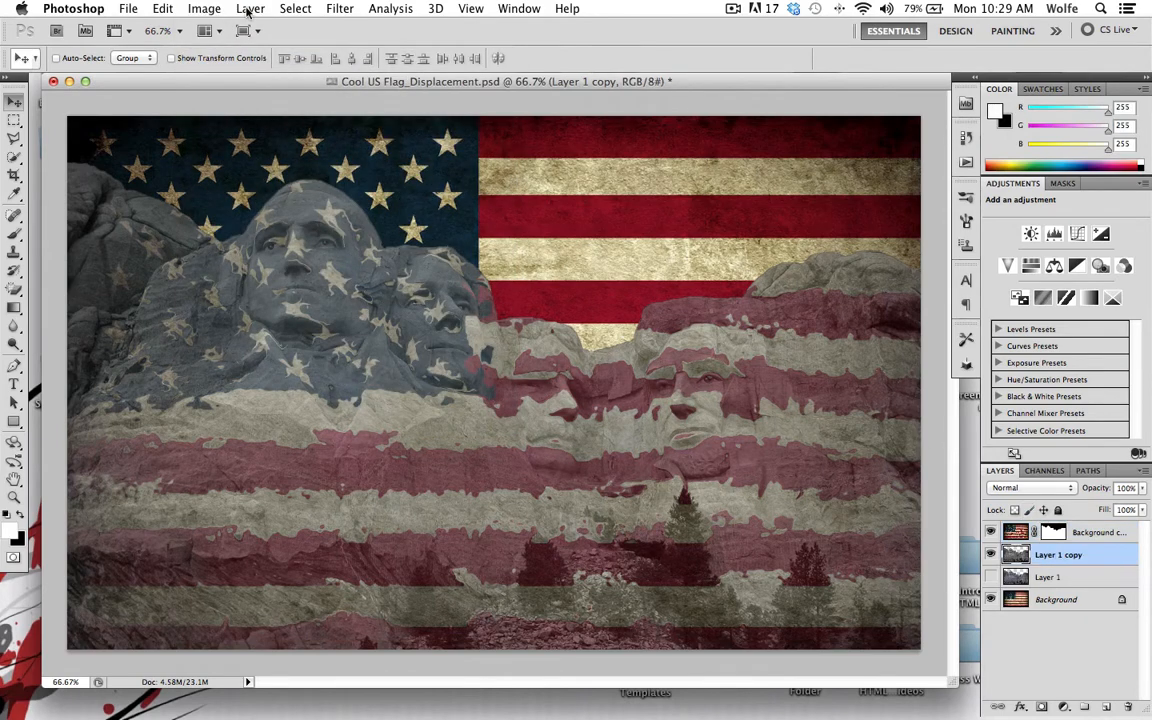
pyautogui.click(206, 9)
pyautogui.moveTo(222, 57)
pyautogui.click(441, 90)
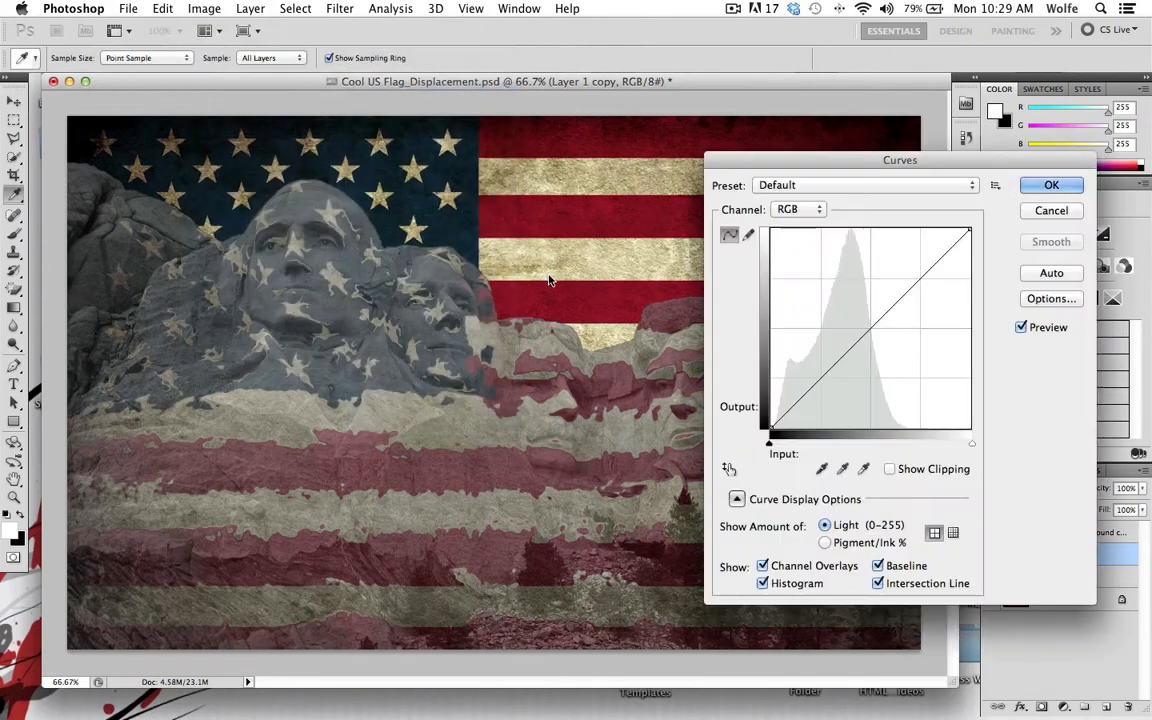
pyautogui.moveTo(858, 342); pyautogui.dragTo(846, 382)
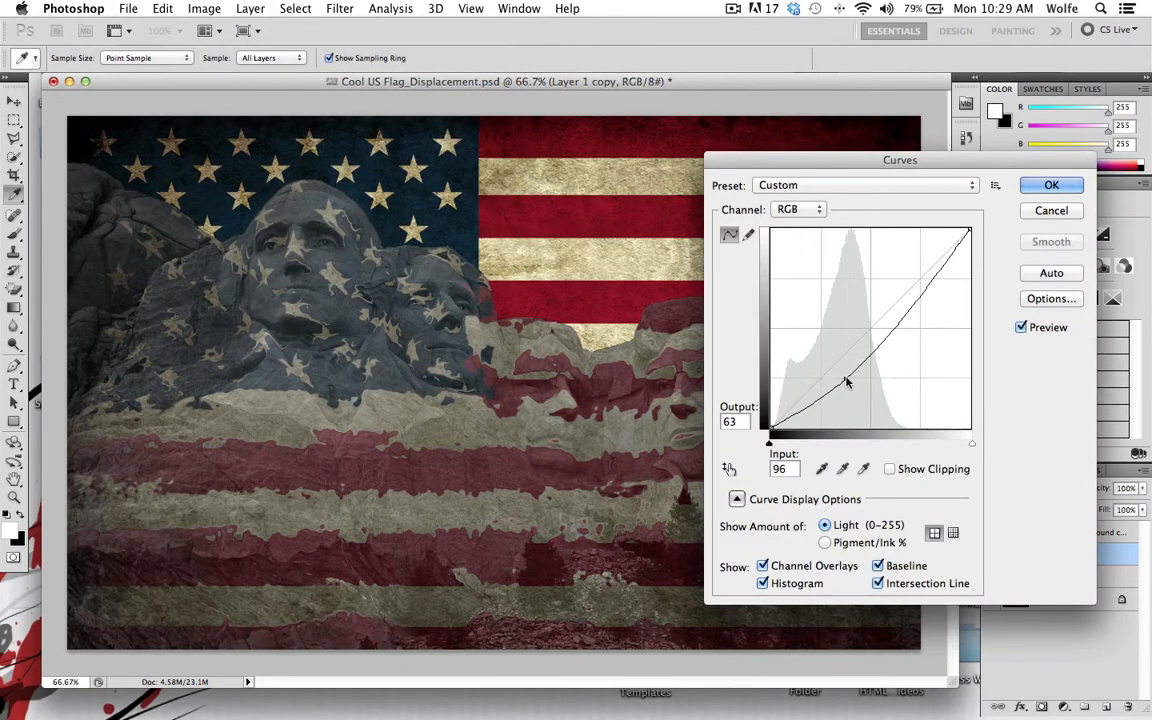
pyautogui.moveTo(845, 157); pyautogui.dragTo(932, 134)
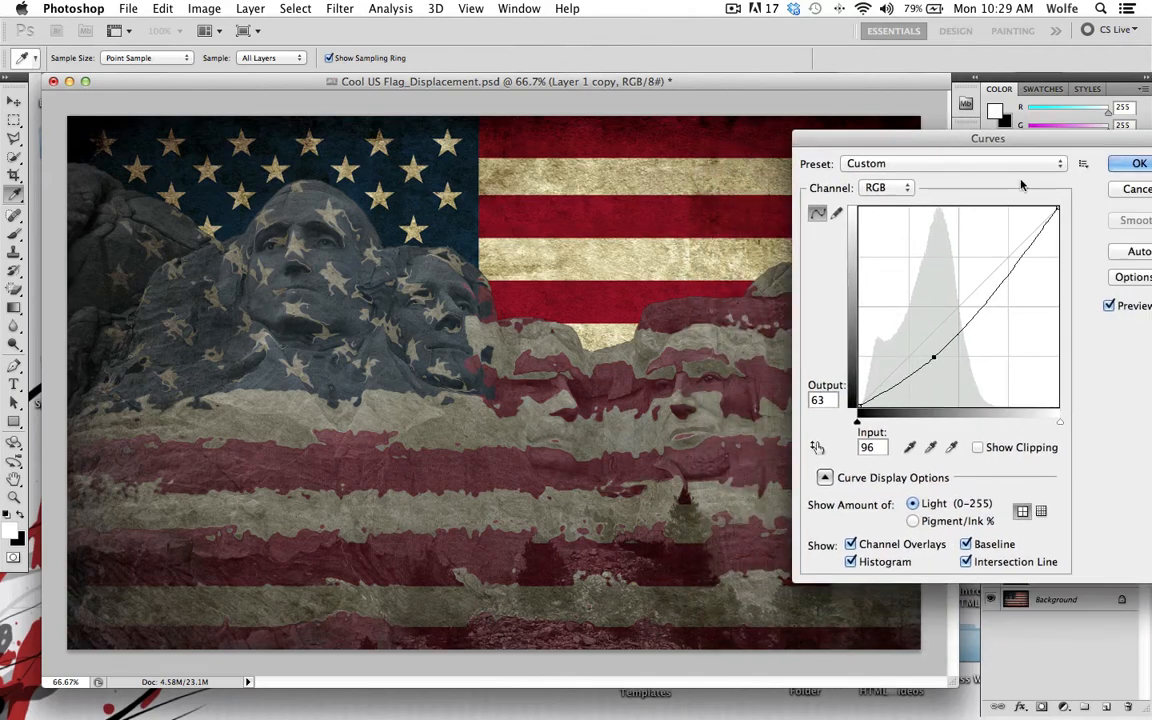
pyautogui.click(1117, 168)
# Apply a Gaussian Blur with a radius of 1 pixel to the displaced flag copy's image.
pyautogui.click(1068, 533)
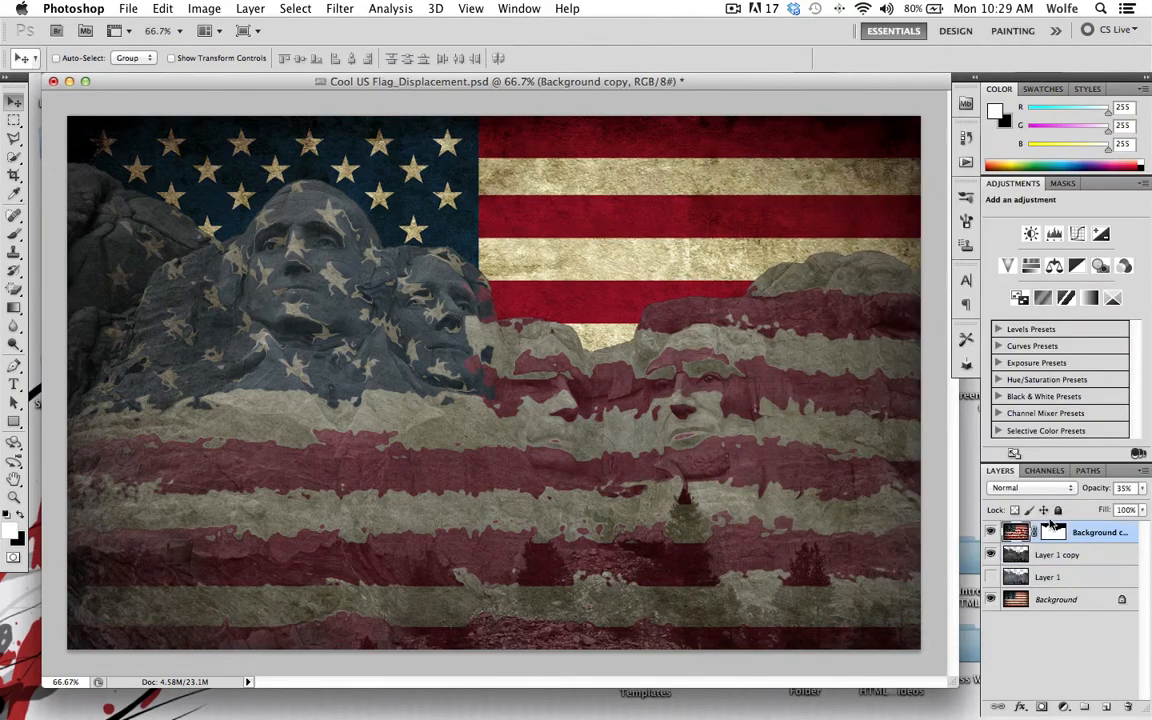
pyautogui.click(340, 8)
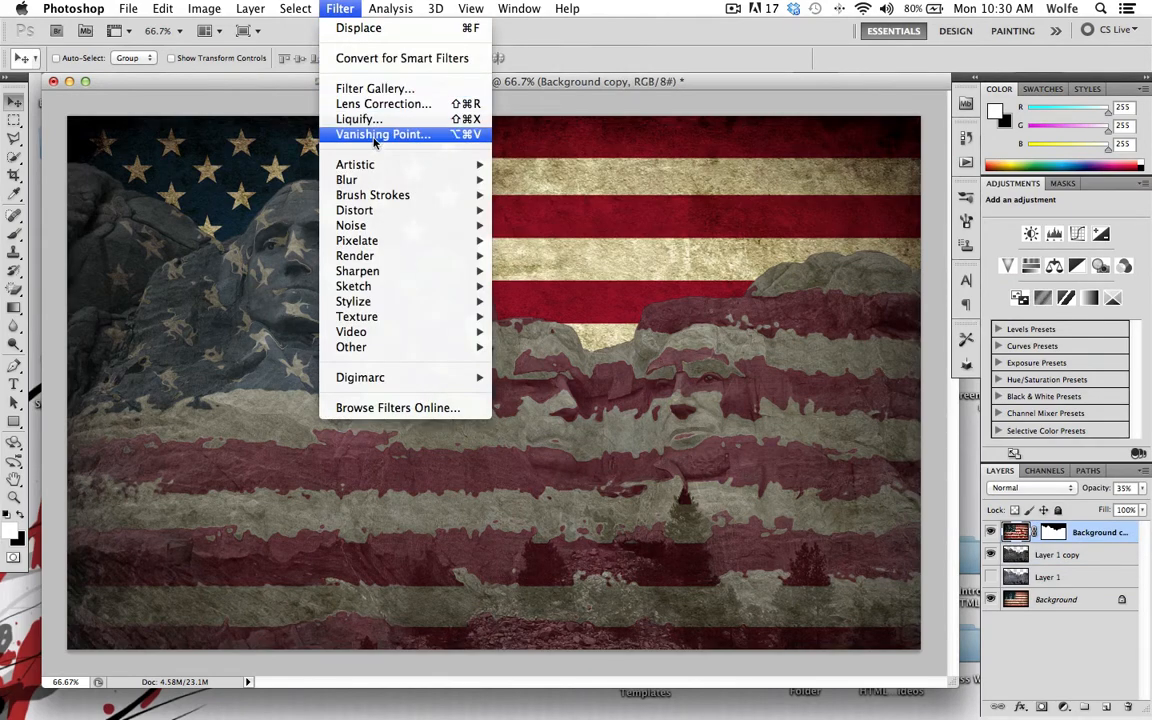
pyautogui.moveTo(390, 179)
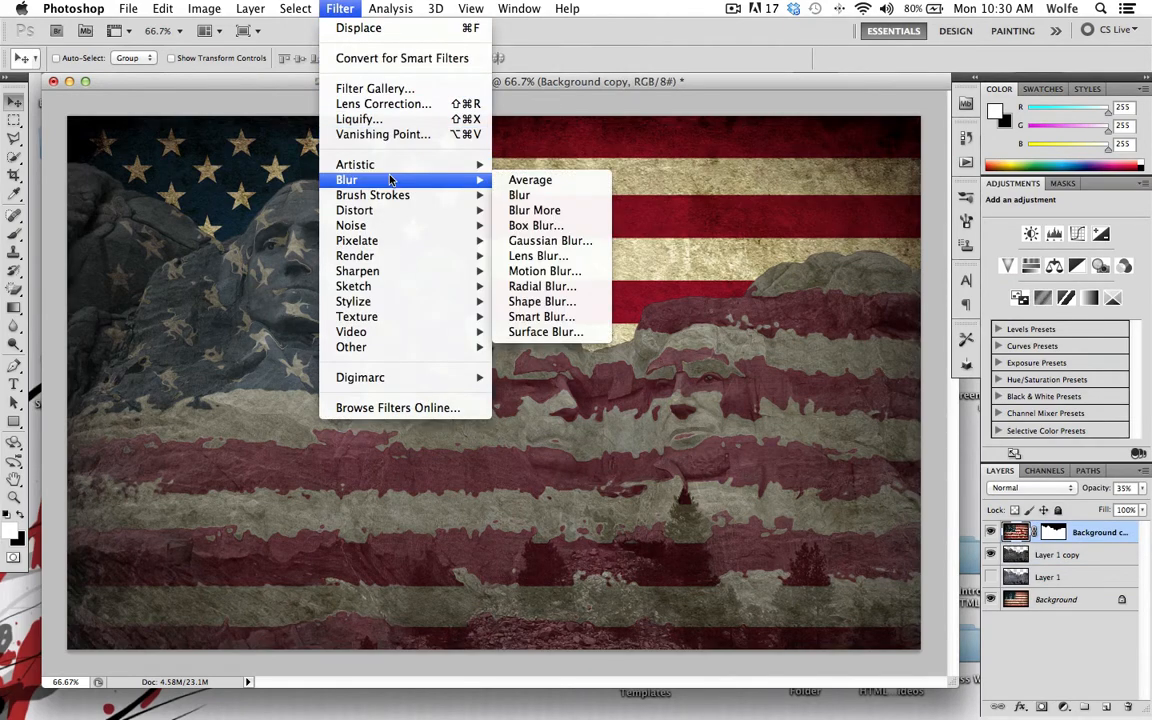
pyautogui.click(540, 240)
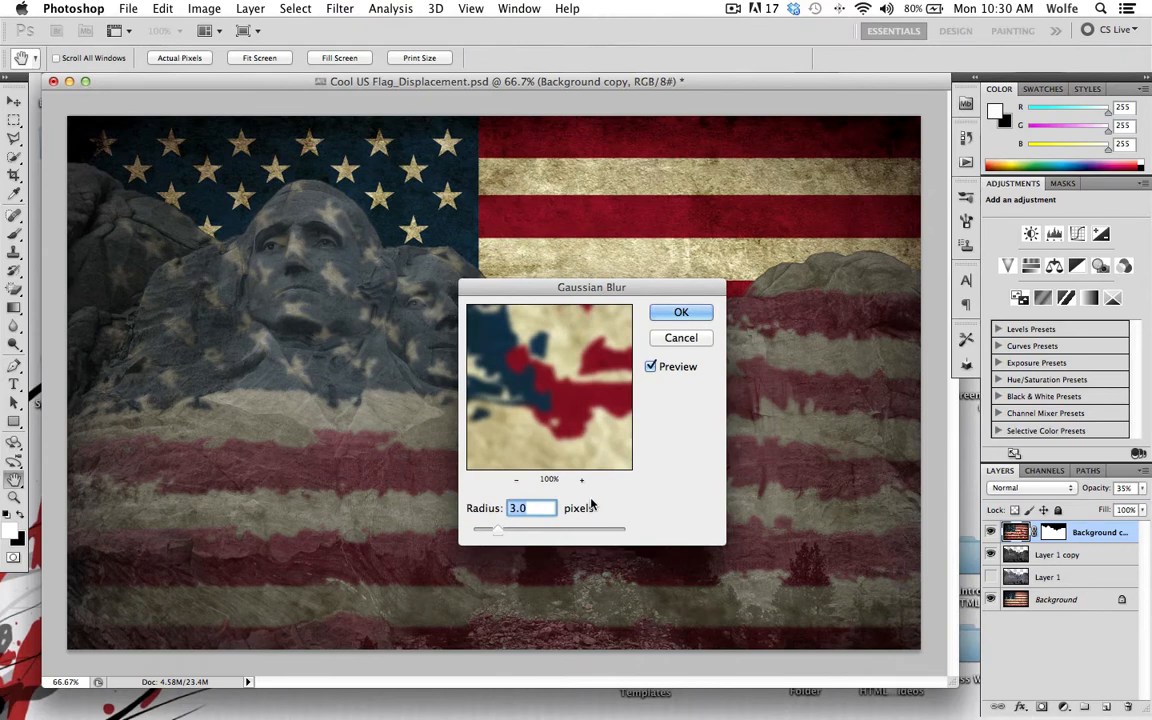
pyautogui.write('1')
pyautogui.click(680, 313)
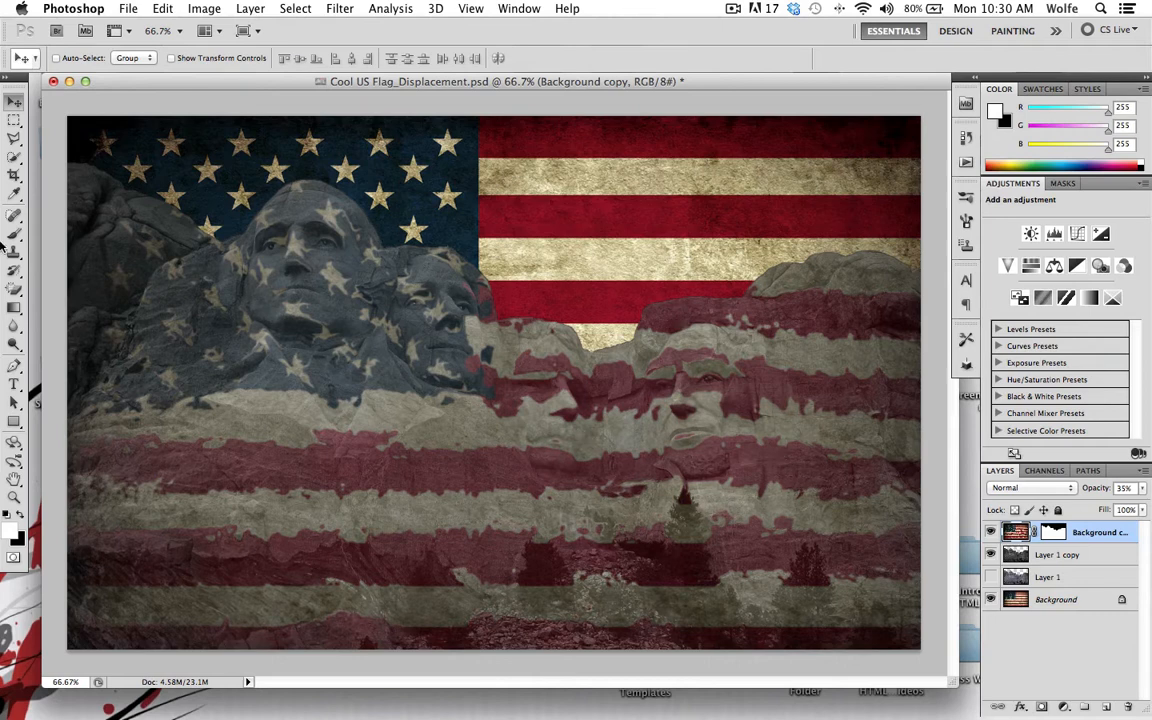
# Set up the Eraser tool with a 50 px brush on the displaced flag copy's image, and undo the trial stroke over the foreground tree.
pyautogui.click(14, 289)
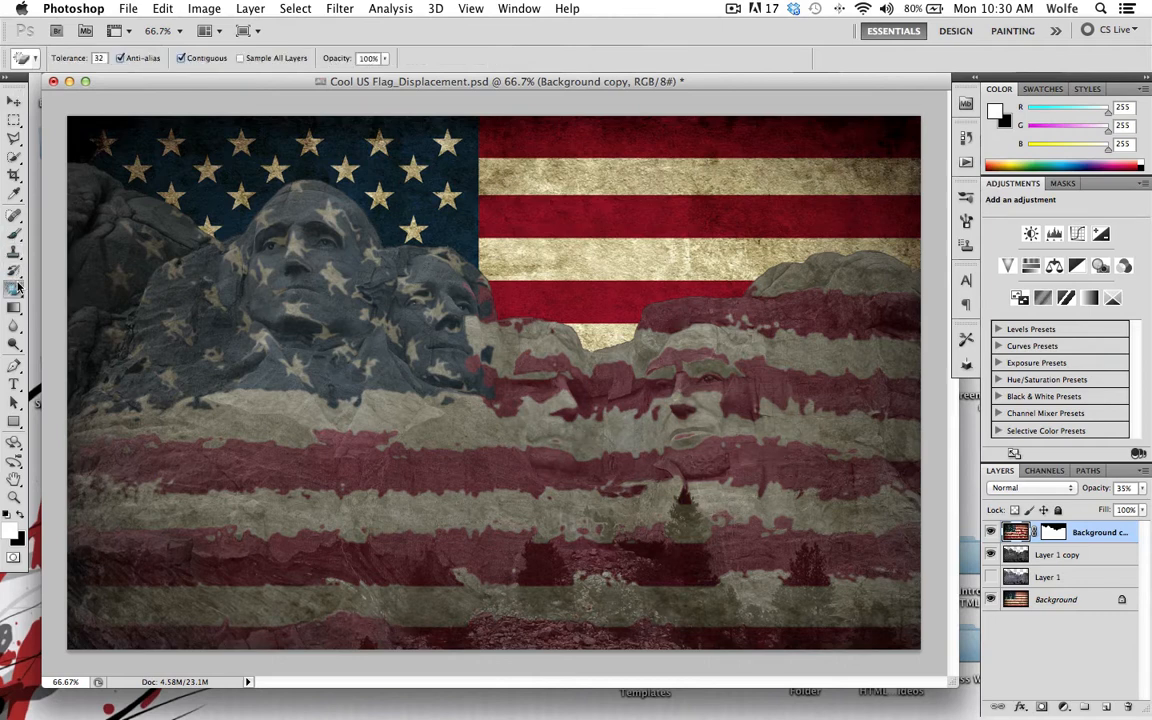
pyautogui.click(63, 290)
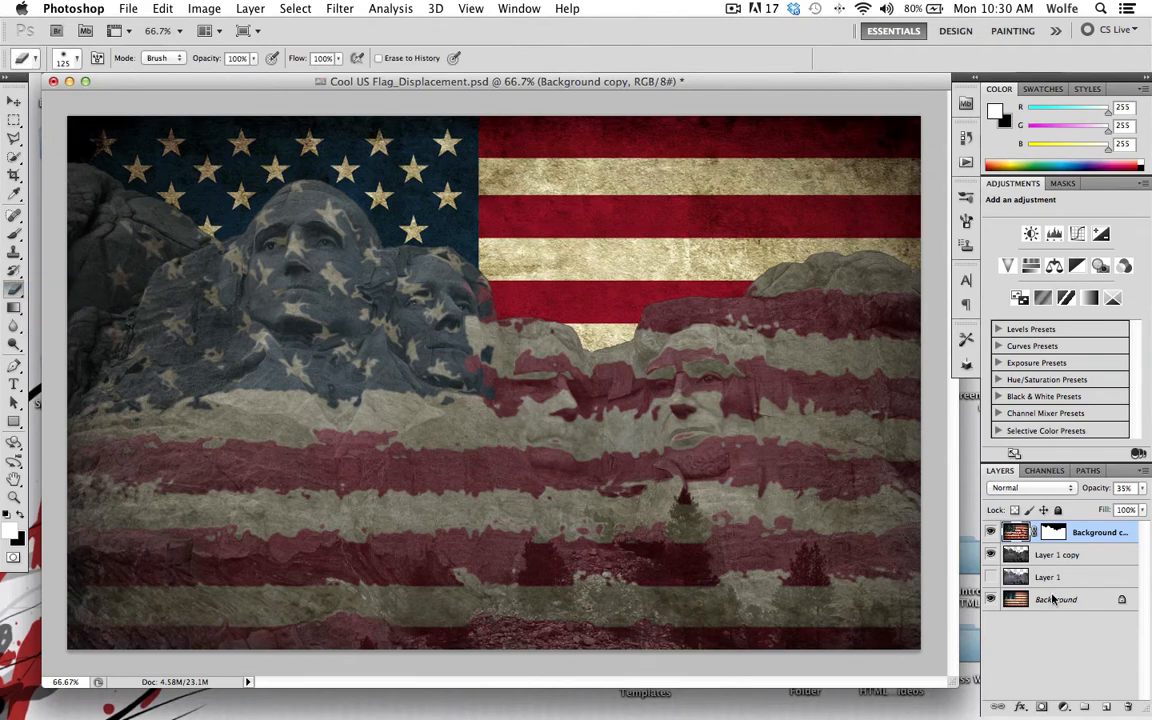
pyautogui.click(1015, 532)
pyautogui.click(577, 591)
pyautogui.moveTo(576, 582)
pyautogui.mouseDown()
pyautogui.moveTo(541, 562)
pyautogui.moveTo(540, 588)
pyautogui.moveTo(562, 553)
pyautogui.mouseUp()
pyautogui.press('[')
pyautogui.press('[')
pyautogui.press('[')
pyautogui.press('[')
pyautogui.press('[')
pyautogui.press('[')
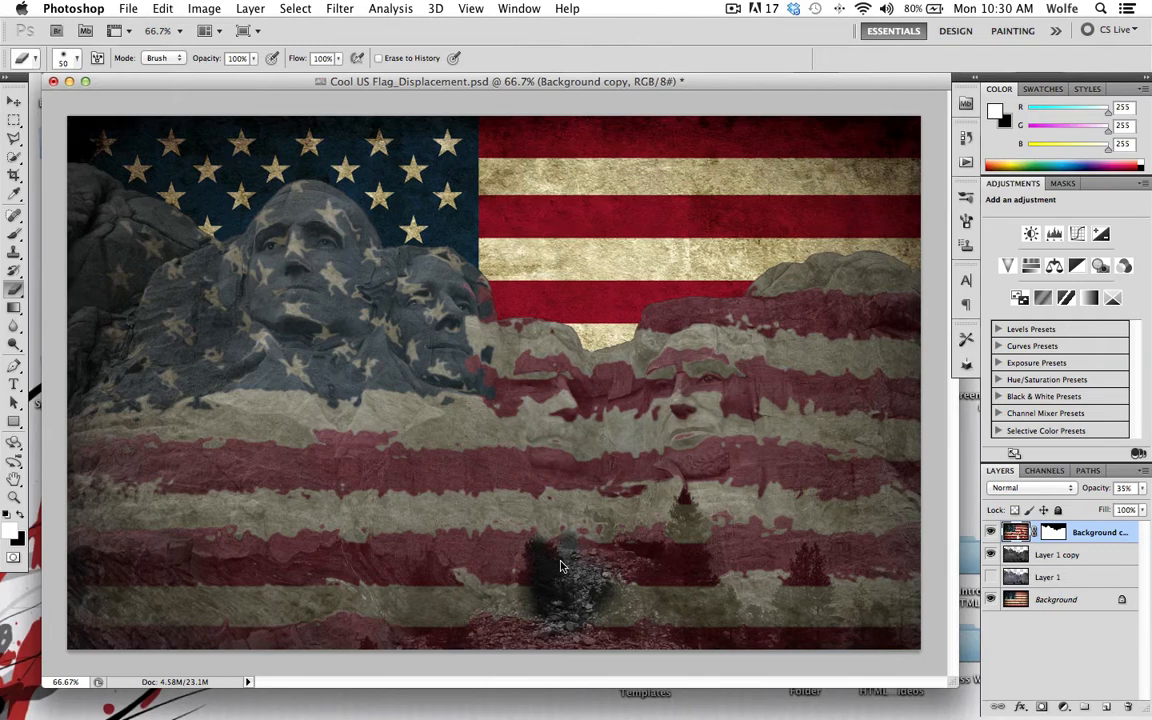
pyautogui.press('super+z')
# Erase the displaced flag from the foreground rocks and trees, including the tall tree, adjusting the brush size to suit.
pyautogui.moveTo(535, 560)
pyautogui.mouseDown()
pyautogui.moveTo(531, 612)
pyautogui.moveTo(562, 578)
pyautogui.moveTo(586, 591)
pyautogui.moveTo(578, 579)
pyautogui.moveTo(594, 580)
pyautogui.moveTo(622, 593)
pyautogui.moveTo(631, 621)
pyautogui.moveTo(510, 628)
pyautogui.moveTo(534, 610)
pyautogui.moveTo(530, 591)
pyautogui.moveTo(425, 628)
pyautogui.moveTo(334, 618)
pyautogui.moveTo(307, 636)
pyautogui.moveTo(319, 635)
pyautogui.moveTo(165, 638)
pyautogui.moveTo(94, 629)
pyautogui.moveTo(81, 597)
pyautogui.moveTo(301, 614)
pyautogui.moveTo(259, 617)
pyautogui.moveTo(226, 610)
pyautogui.moveTo(445, 615)
pyautogui.moveTo(473, 613)
pyautogui.moveTo(302, 610)
pyautogui.moveTo(295, 598)
pyautogui.moveTo(473, 604)
pyautogui.moveTo(534, 590)
pyautogui.moveTo(575, 614)
pyautogui.moveTo(707, 599)
pyautogui.moveTo(689, 615)
pyautogui.moveTo(766, 634)
pyautogui.moveTo(809, 614)
pyautogui.moveTo(809, 582)
pyautogui.moveTo(734, 621)
pyautogui.mouseUp()
pyautogui.press(']')
pyautogui.press(']')
pyautogui.press(']')
pyautogui.press(']')
pyautogui.press(']')
pyautogui.press('[')
pyautogui.press('[')
pyautogui.press('[')
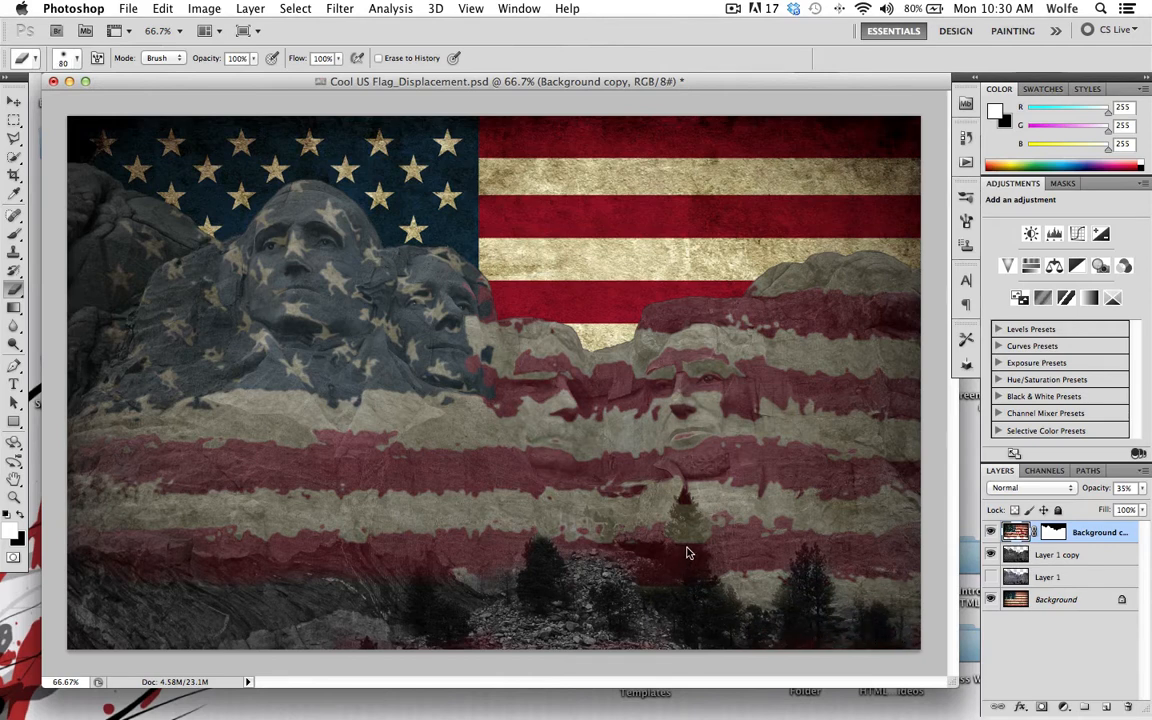
pyautogui.moveTo(686, 550); pyautogui.dragTo(681, 498)
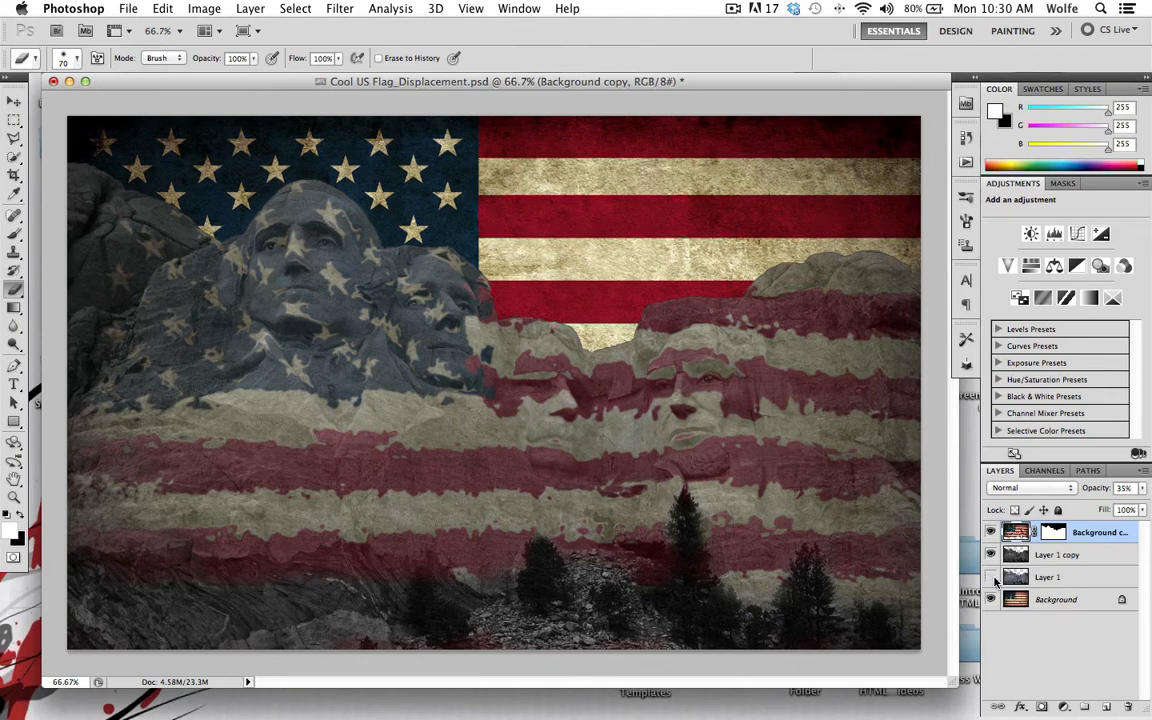
# Darken the Background layer's flag towards black with one centred dab of an 1800 px Eraser, undoing the extra second dab.
pyautogui.click(1071, 601)
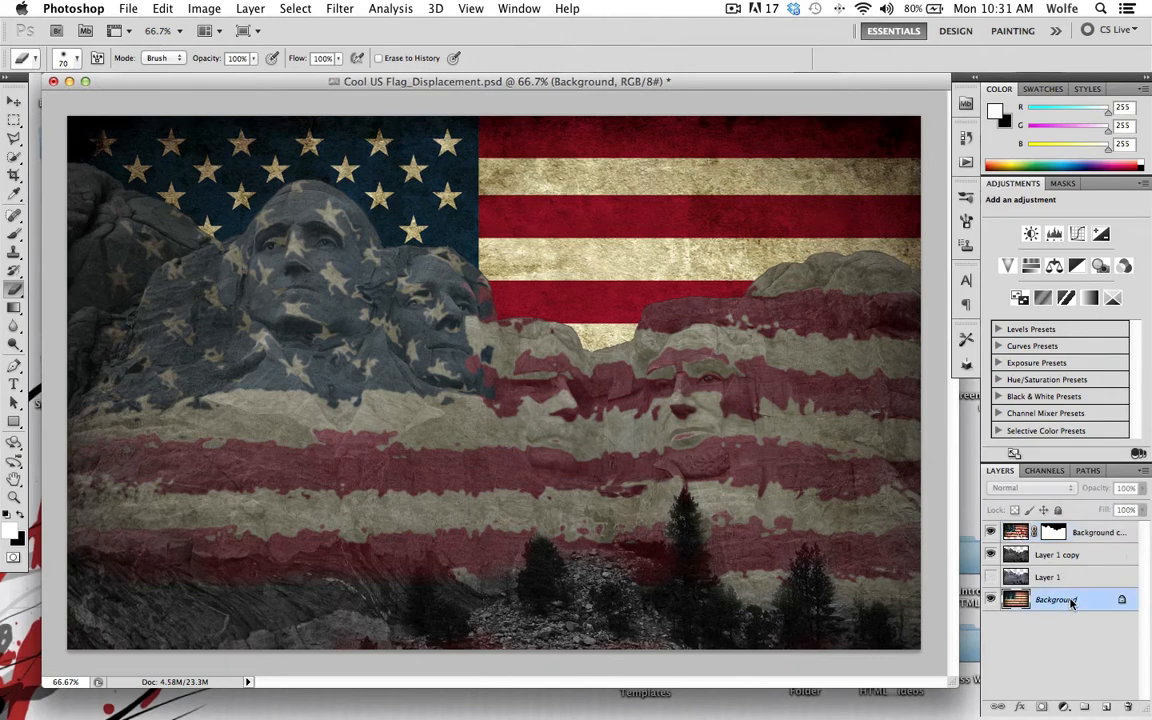
pyautogui.click(13, 291)
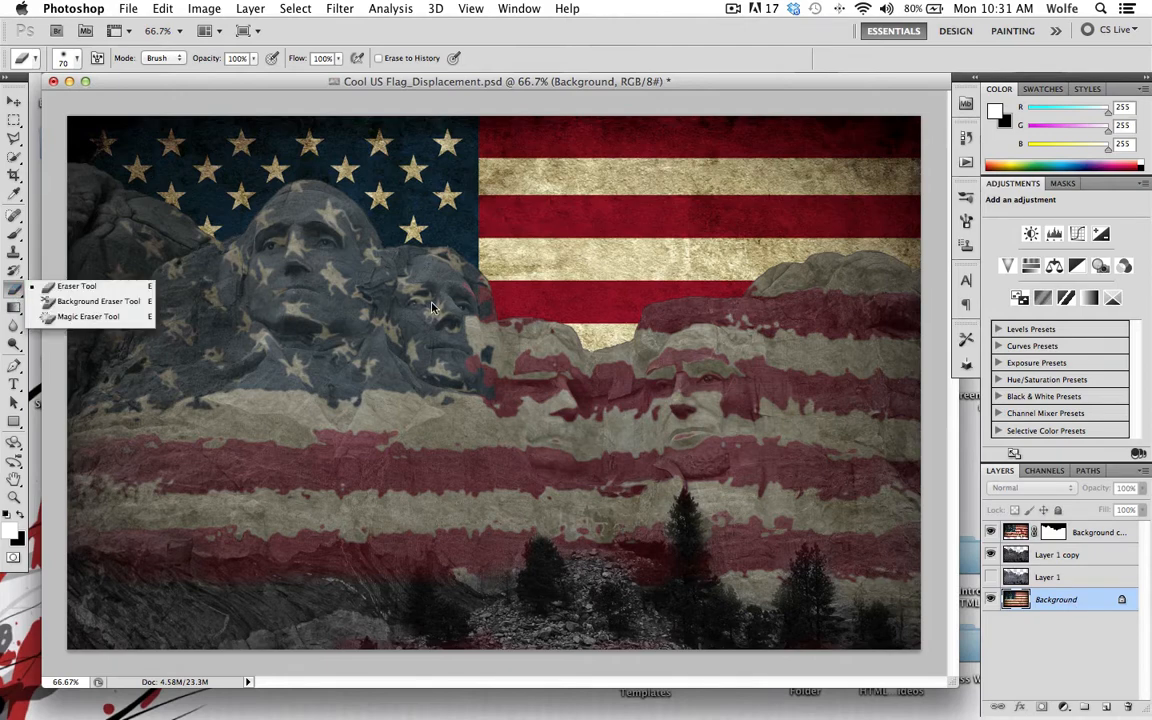
pyautogui.click(12, 530)
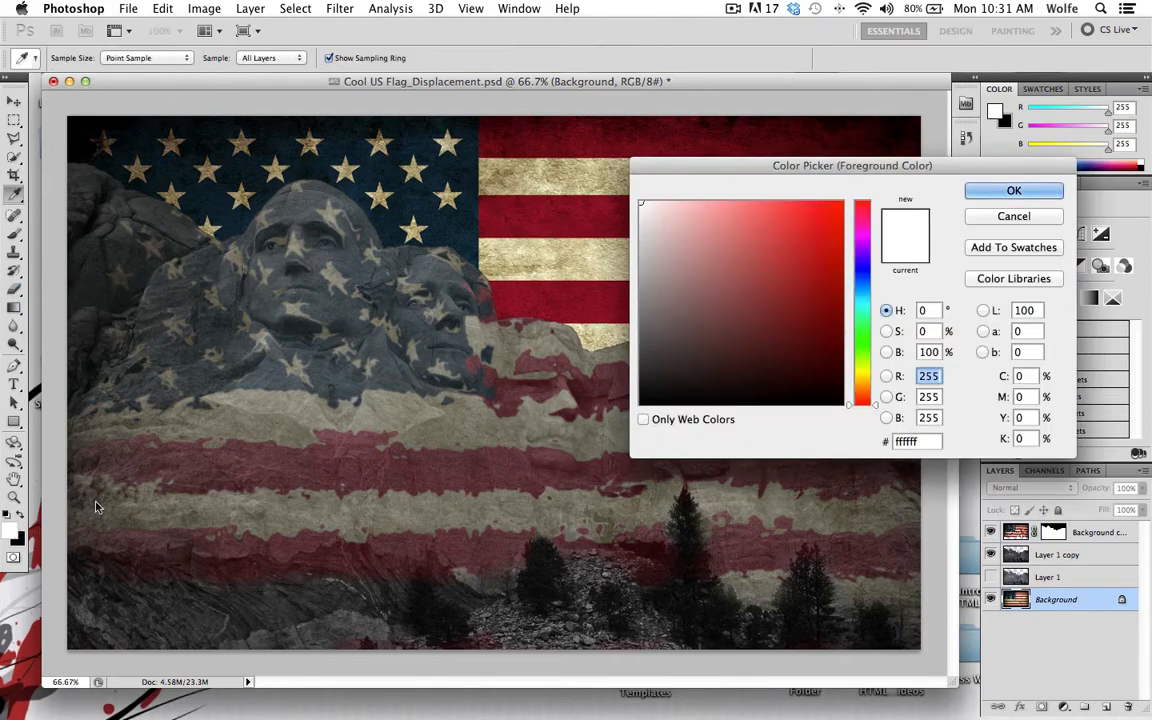
pyautogui.click(990, 218)
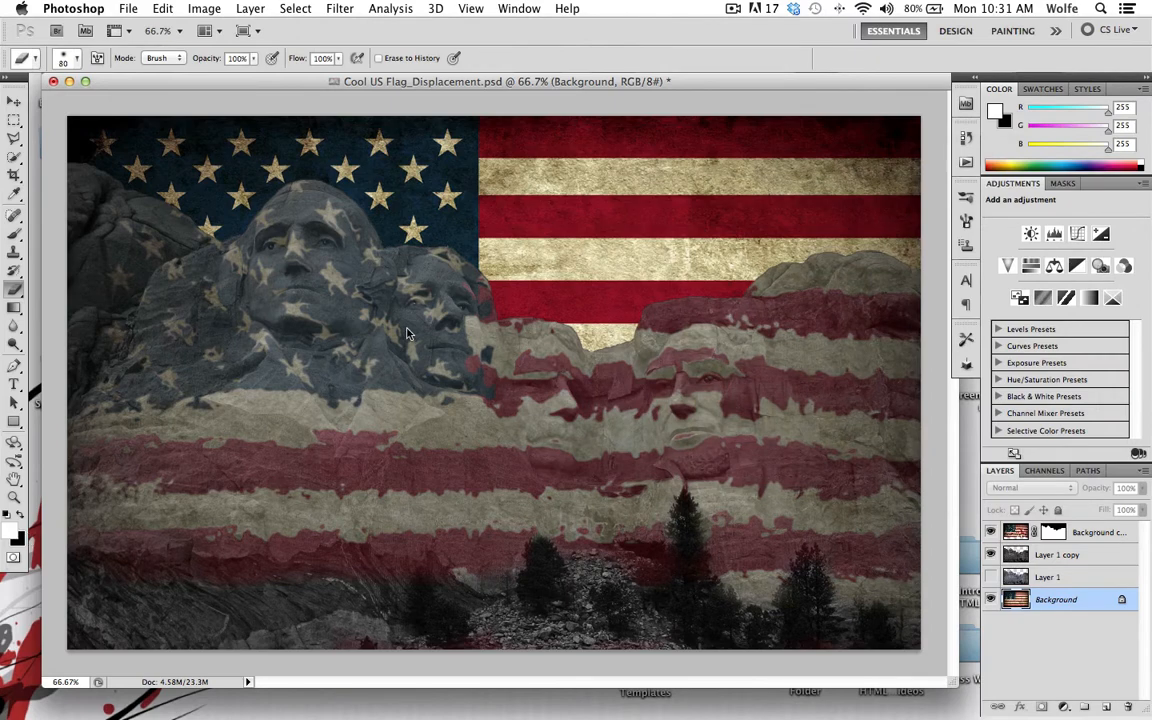
pyautogui.press(']')
pyautogui.press(']')
pyautogui.press(']')
pyautogui.press(']')
pyautogui.press(']')
pyautogui.press(']')
pyautogui.press(']')
pyautogui.press(']')
pyautogui.press(']')
pyautogui.press(']')
pyautogui.press(']')
pyautogui.press(']')
pyautogui.press(']')
pyautogui.press(']')
pyautogui.press(']')
pyautogui.press(']')
pyautogui.press(']')
pyautogui.press(']')
pyautogui.press(']')
pyautogui.press(']')
pyautogui.press(']')
pyautogui.press(']')
pyautogui.press(']')
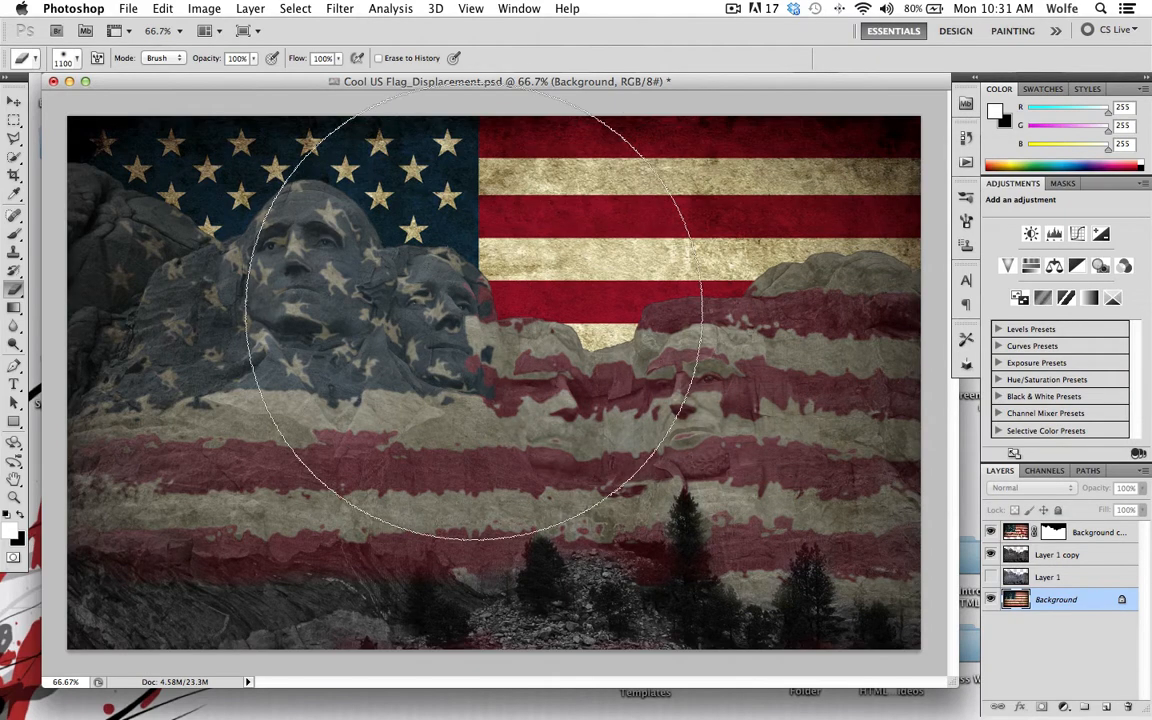
pyautogui.press(']')
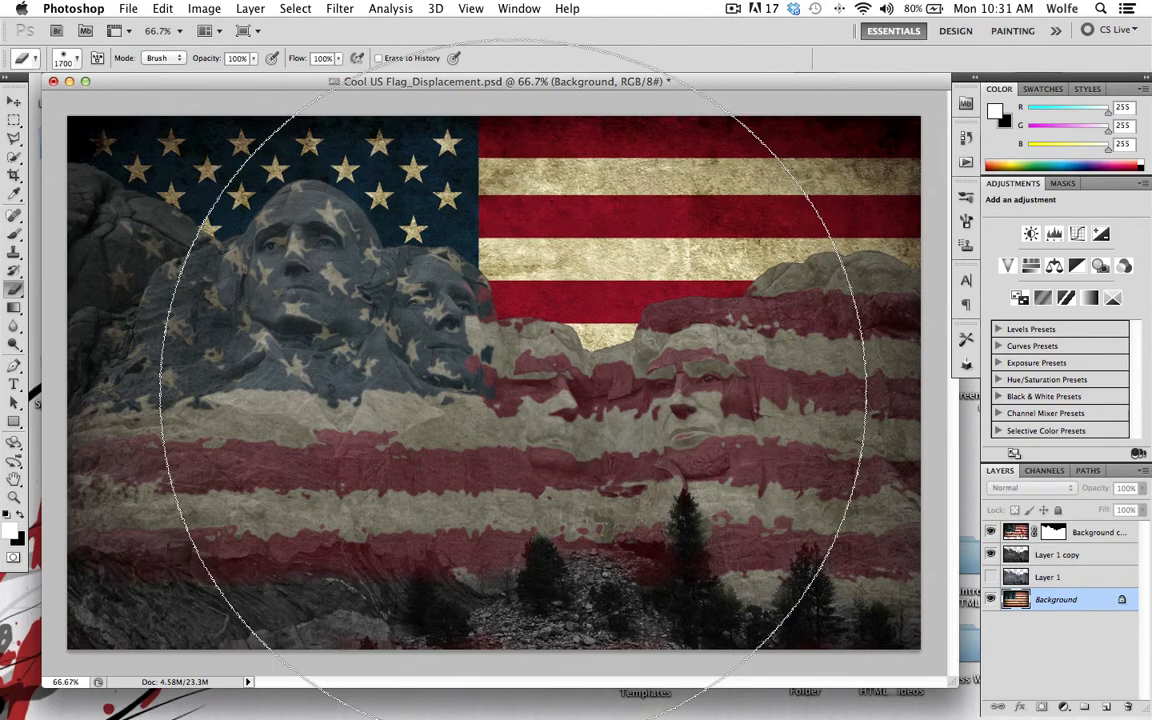
pyautogui.click(503, 400)
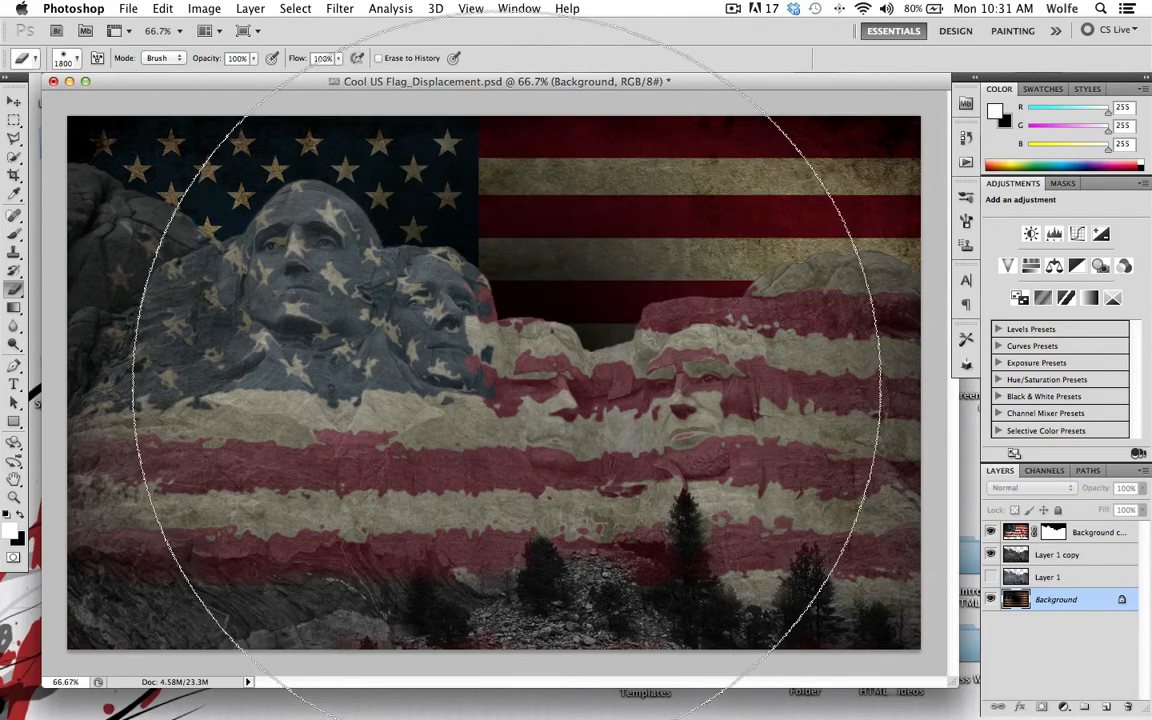
pyautogui.click(503, 400)
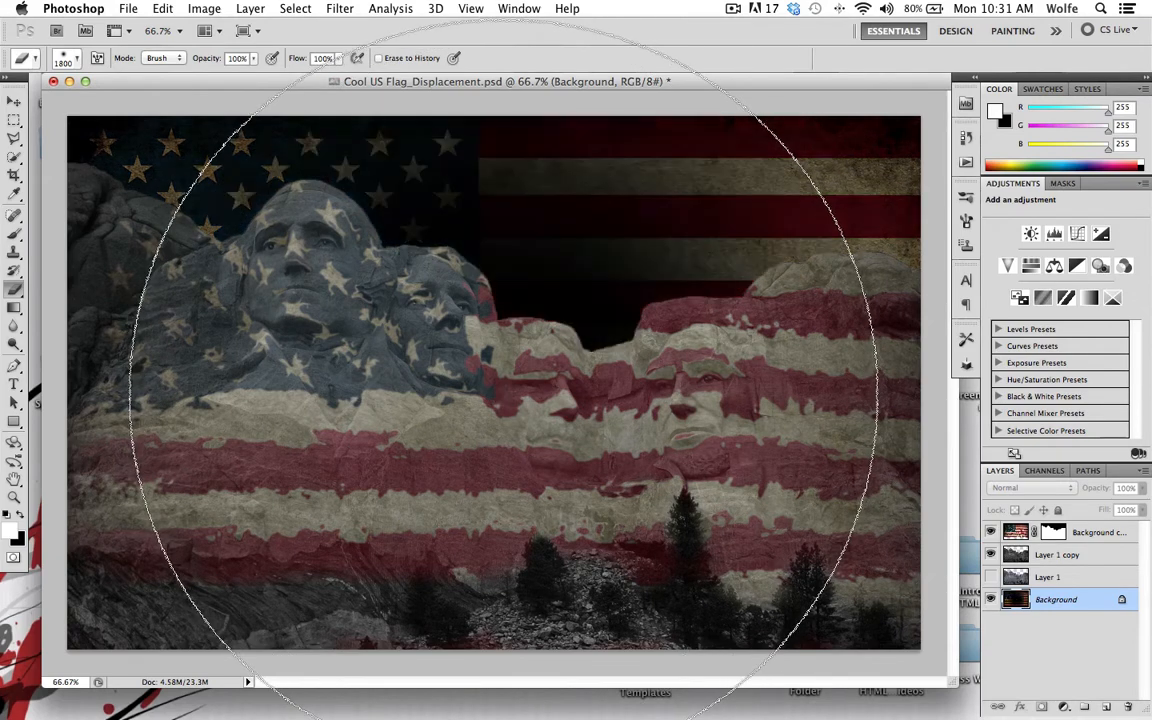
pyautogui.press('super+z')
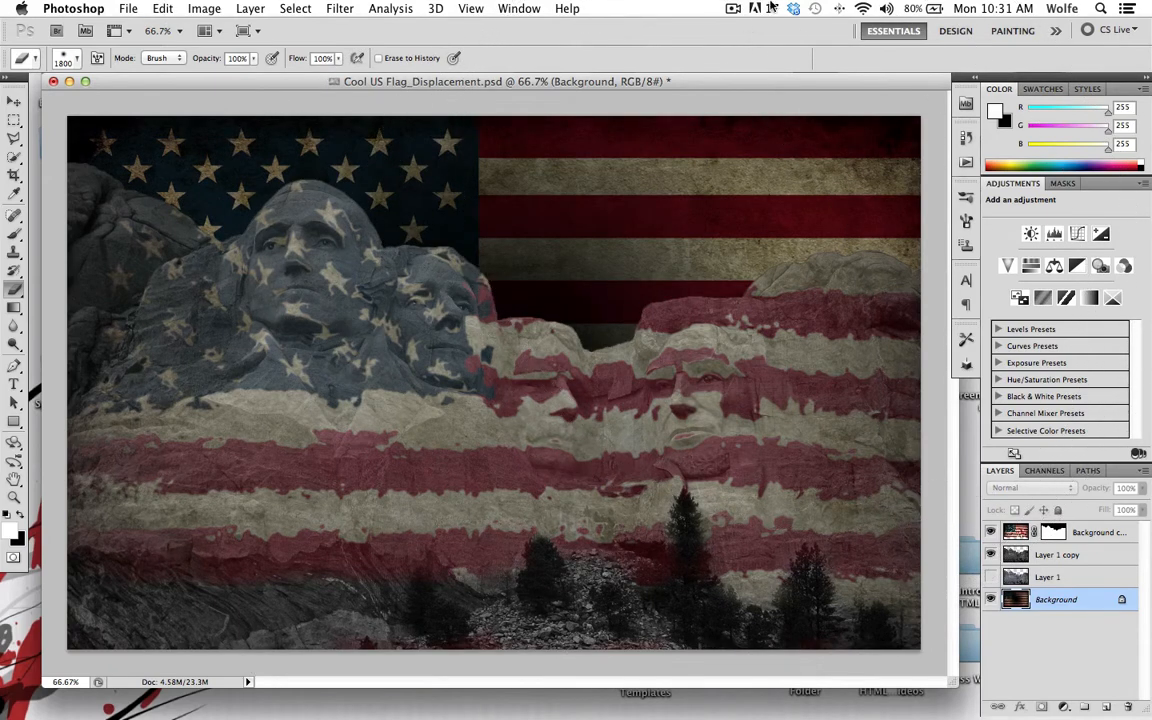
# Switch to the Move tool and compare the composite with the Background layer hidden and shown.
pyautogui.click(12, 97)
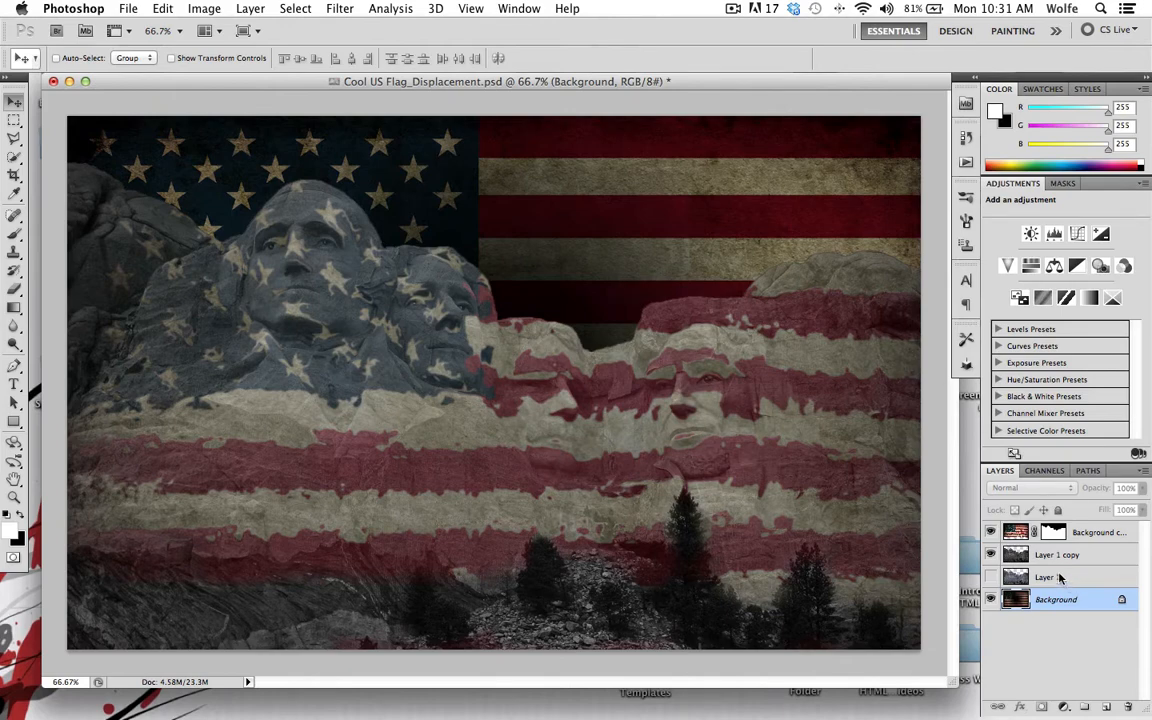
pyautogui.click(990, 599)
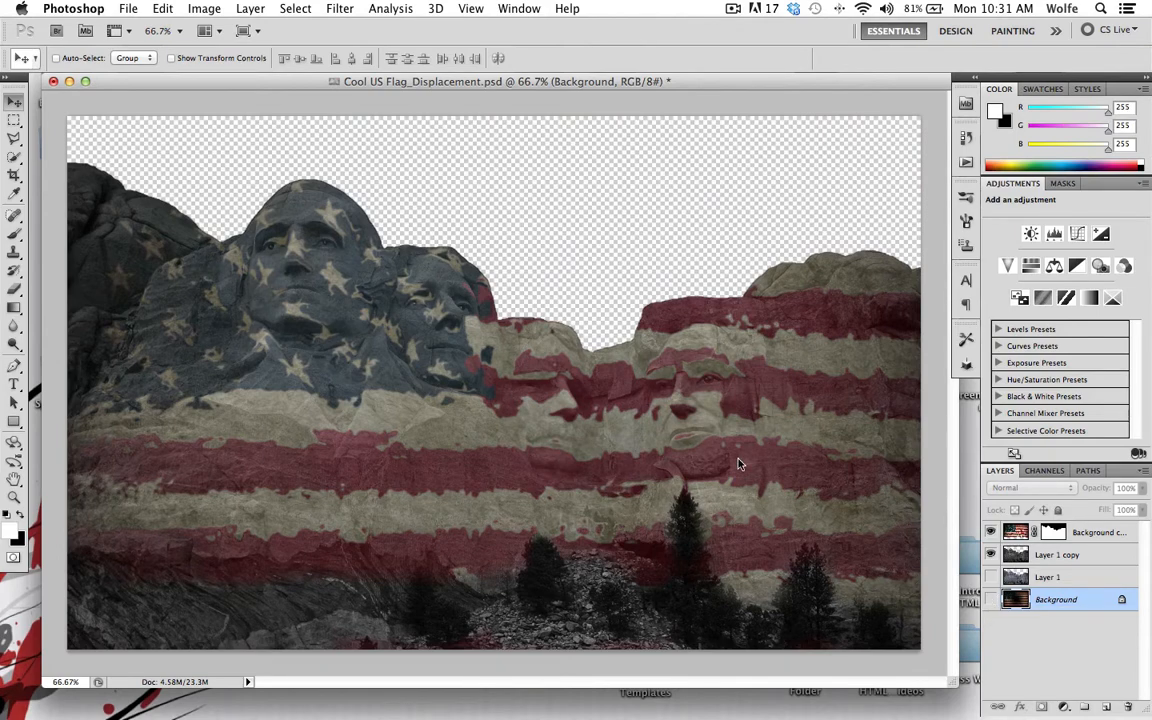
pyautogui.click(991, 599)
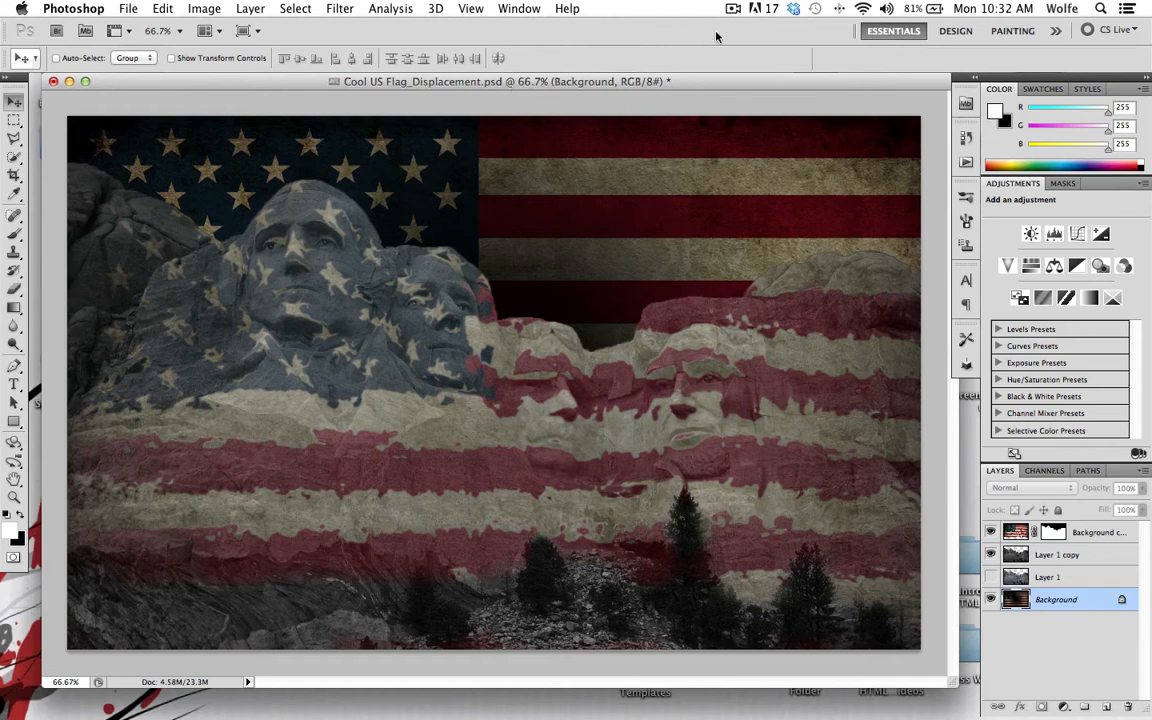
pyautogui.click(734, 12)
pyautogui.click(734, 12)
pyautogui.click(734, 12)
pyautogui.click(739, 49)
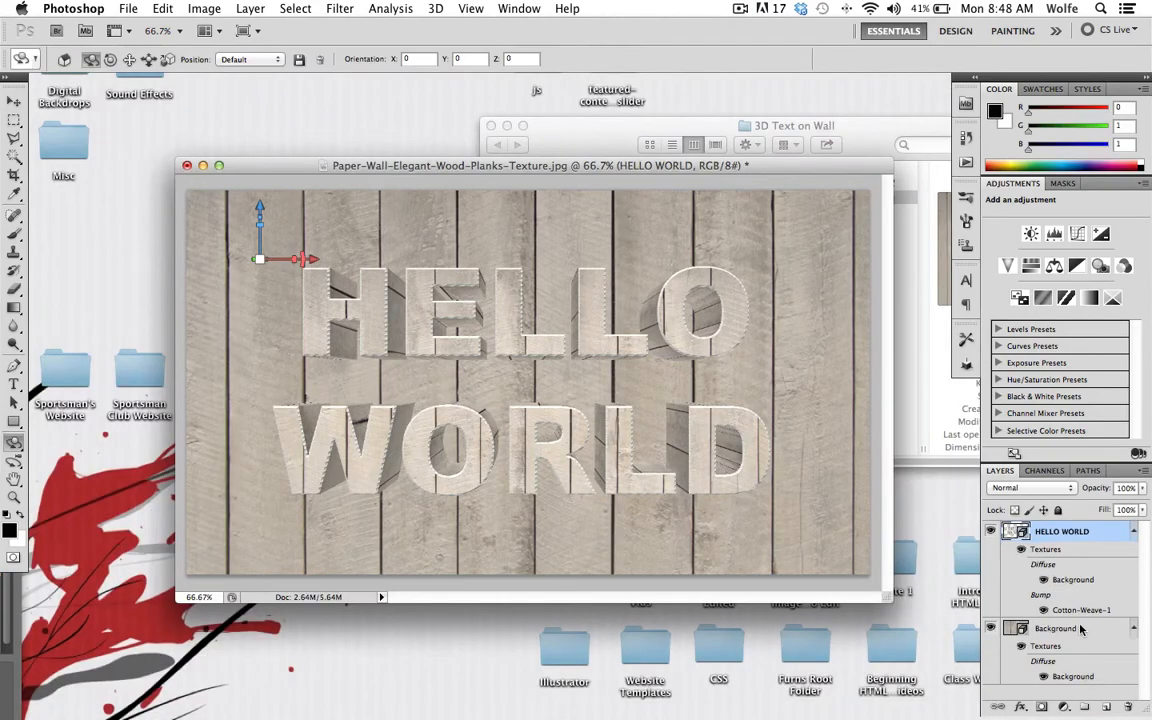
# Merge the HELLO WORLD and Background 3D layers into one 3D layer.
pyautogui.keyDown('shift'); pyautogui.click(1080, 628); pyautogui.keyUp('shift')
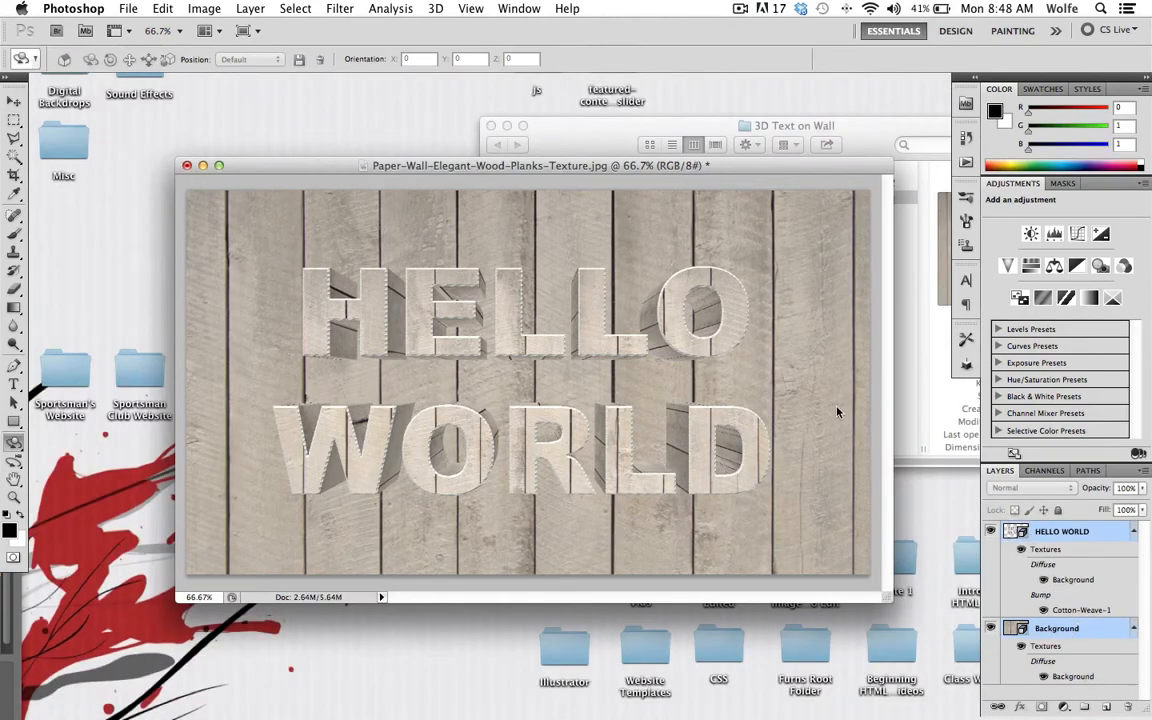
pyautogui.click(435, 9)
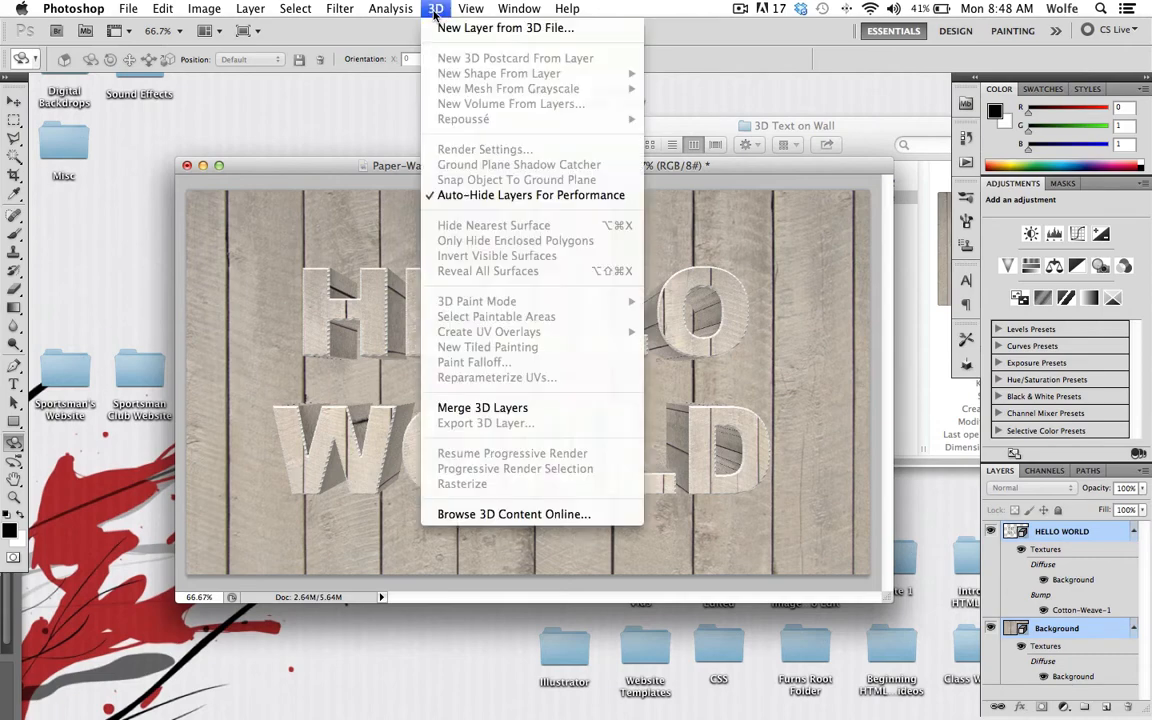
pyautogui.click(519, 408)
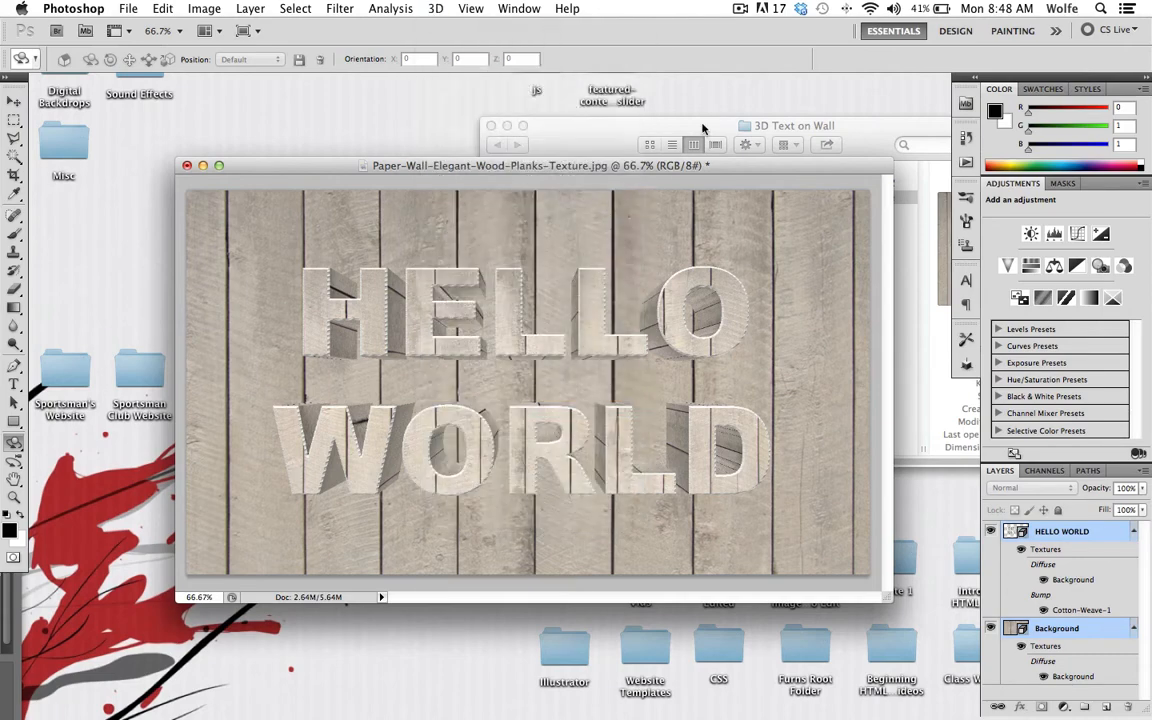
pyautogui.click(741, 10)
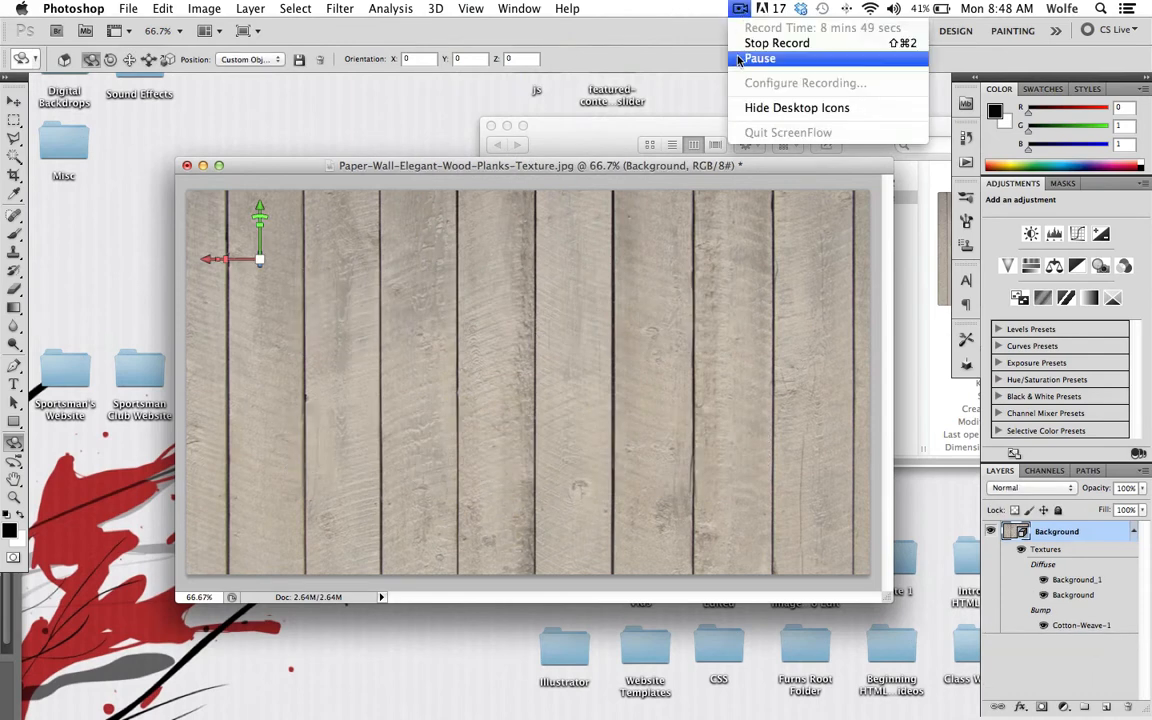
pyautogui.click(738, 53)
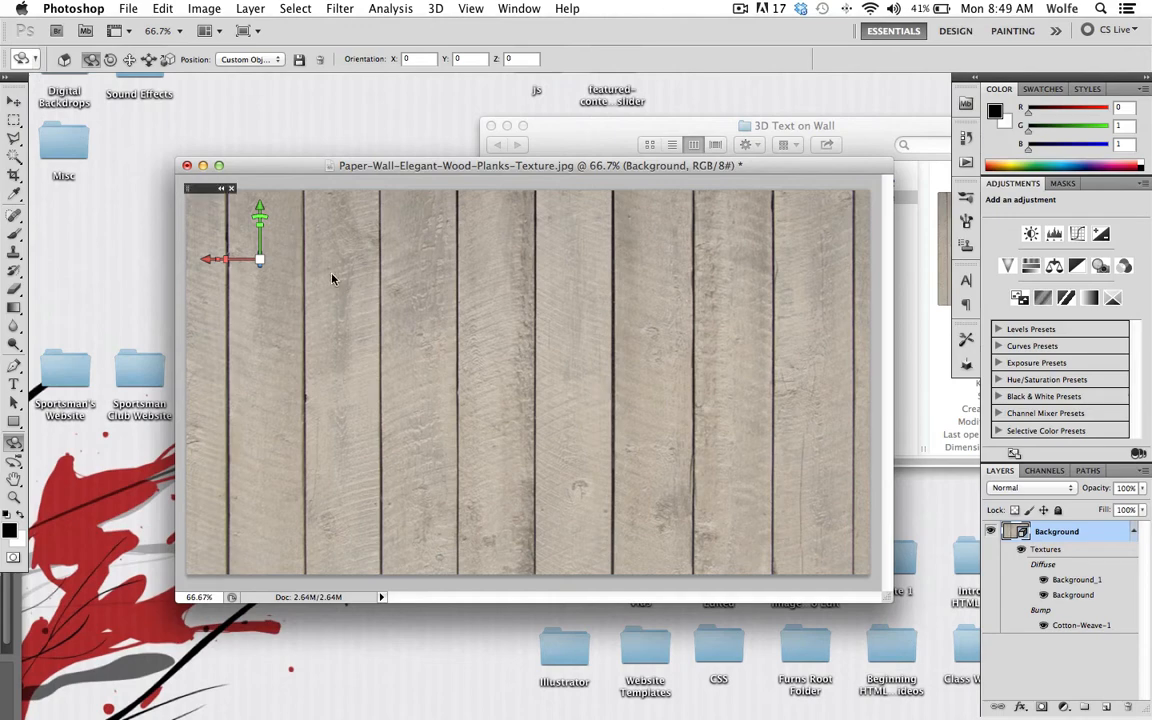
# Rotate the merged 3D object to inspect it and return it to its default position.
pyautogui.moveTo(321, 264); pyautogui.dragTo(545, 304)
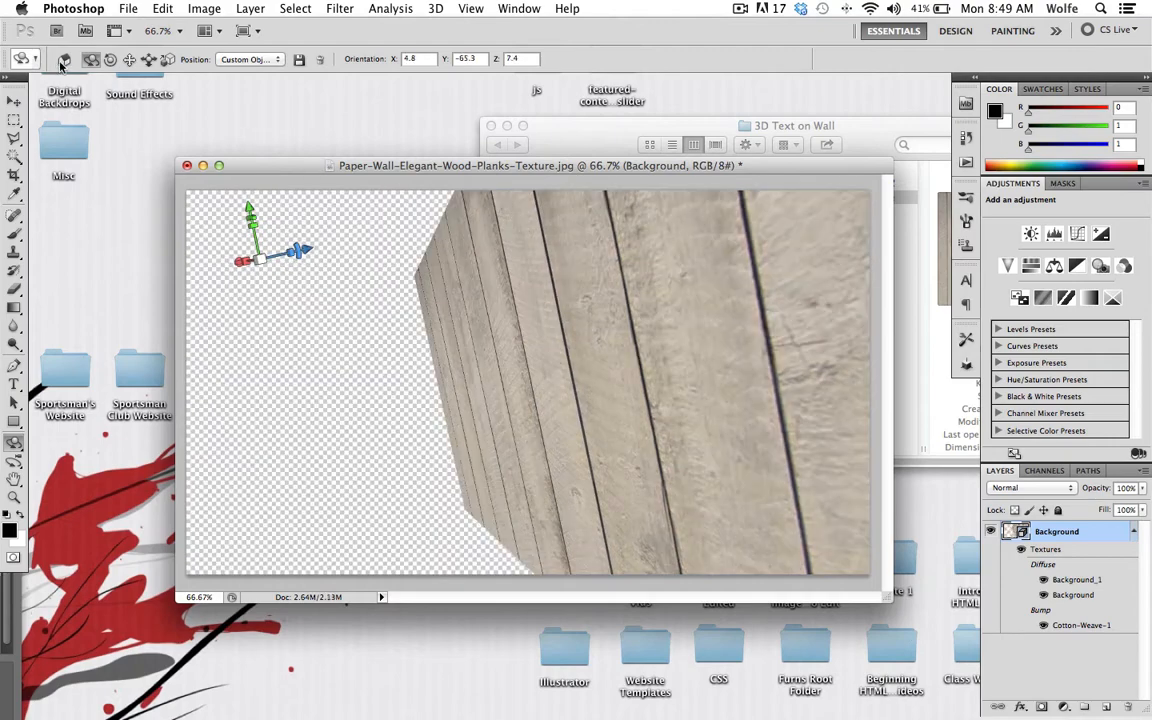
pyautogui.click(64, 61)
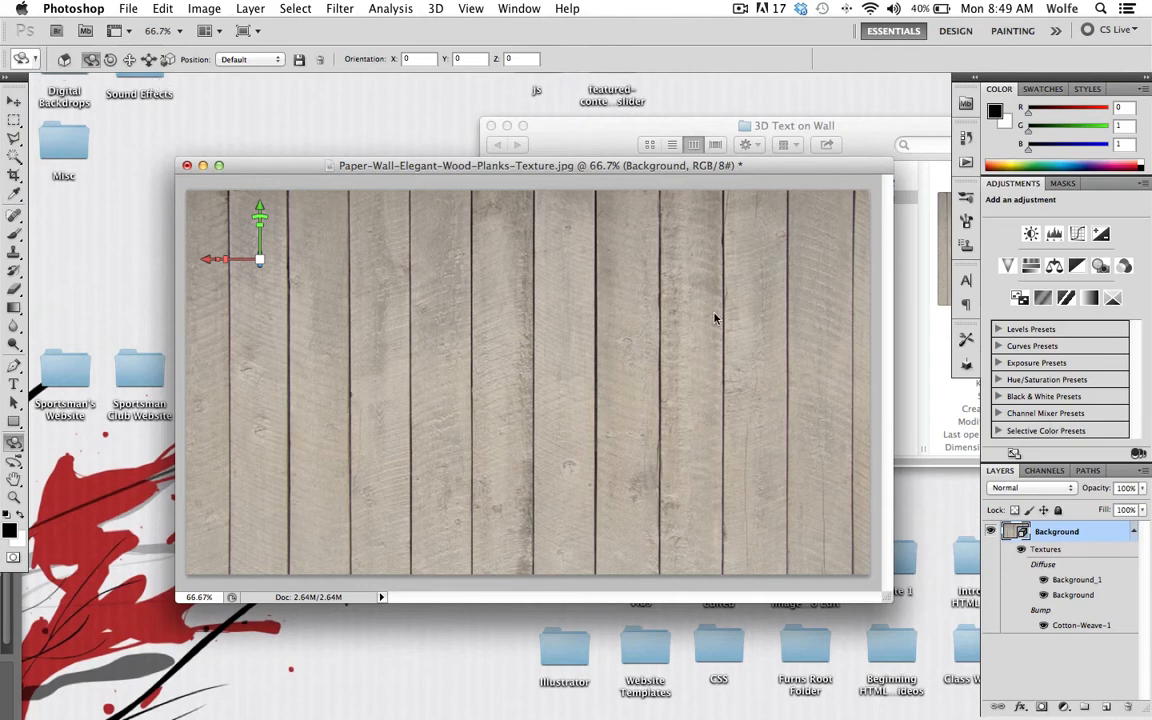
# Filter the 3D scene by meshes and hide the Background_0 mesh.
pyautogui.click(966, 366)
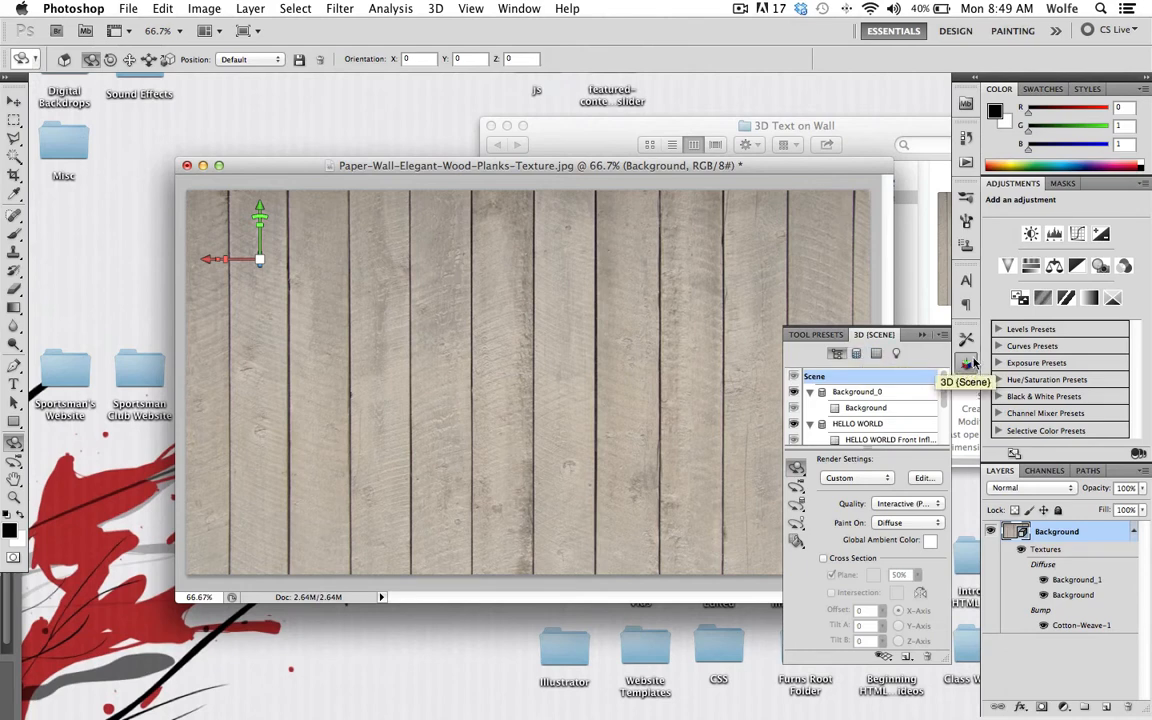
pyautogui.click(858, 355)
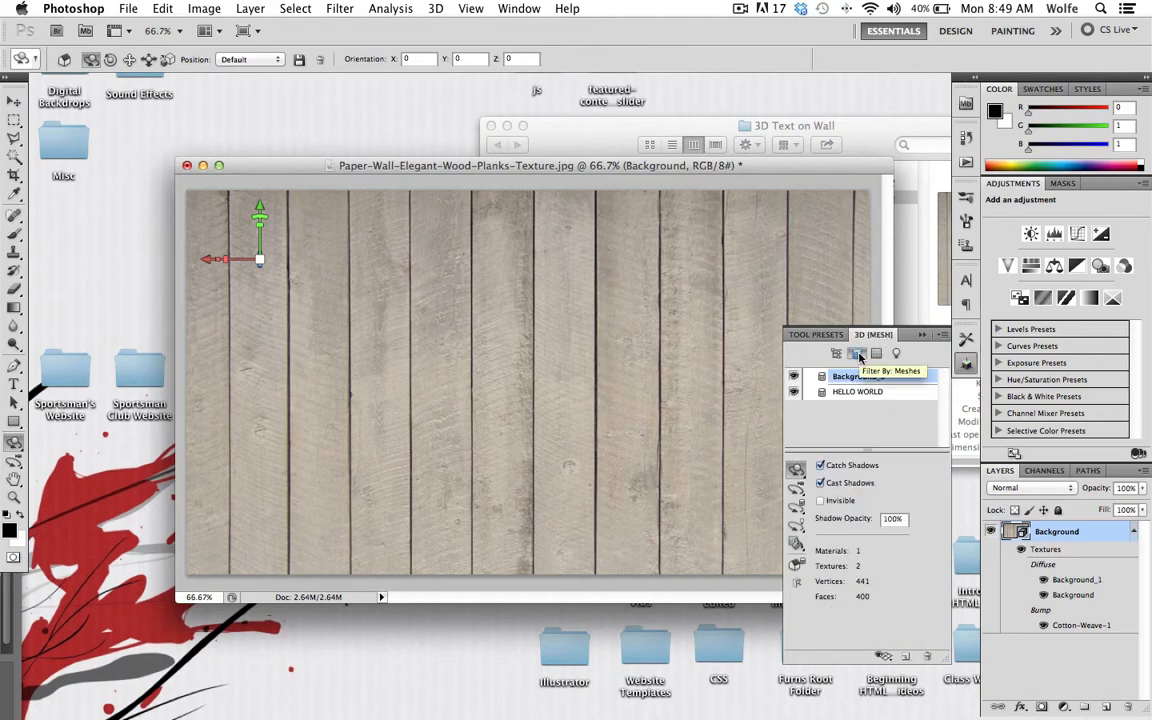
pyautogui.click(794, 377)
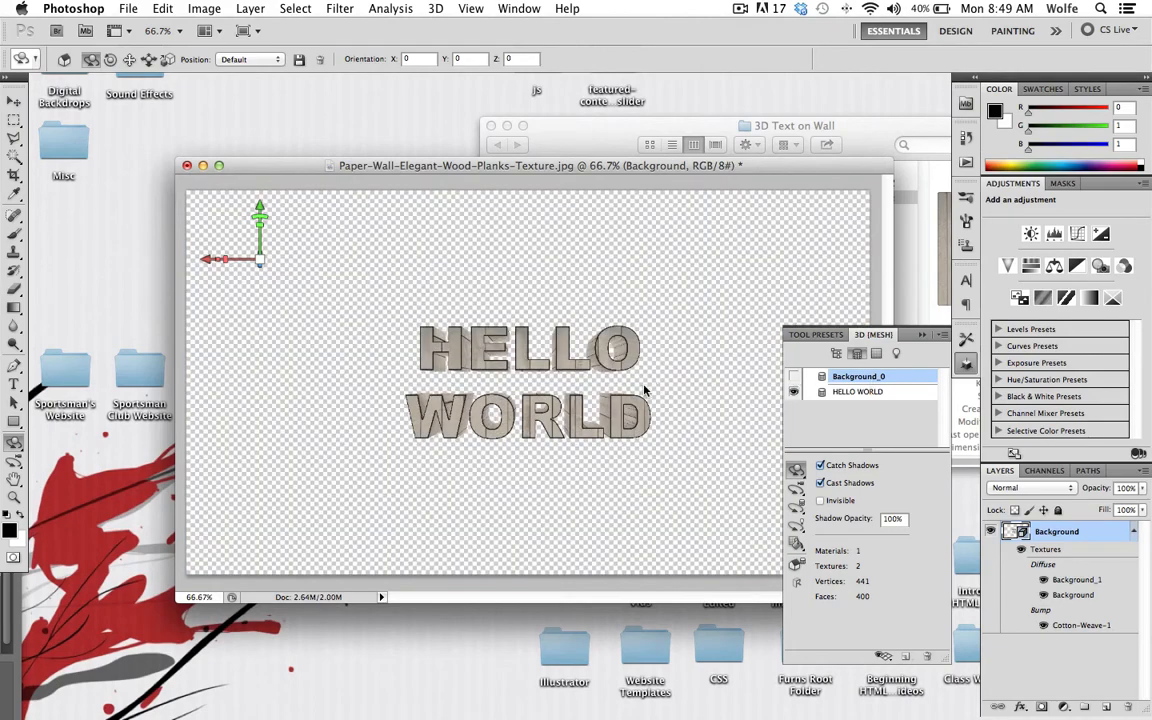
pyautogui.click(794, 377)
pyautogui.click(794, 377)
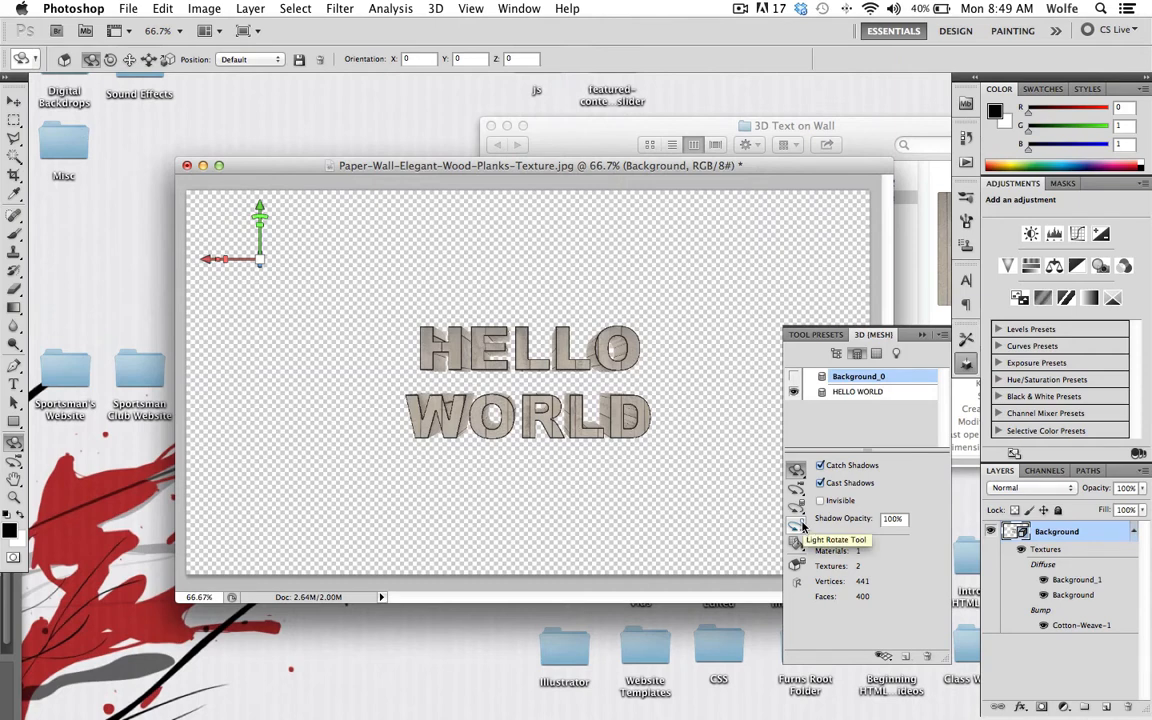
# Scale the HELLO WORLD mesh down to about two thirds of its size with the 3D Mesh Scale Tool.
pyautogui.click(846, 392)
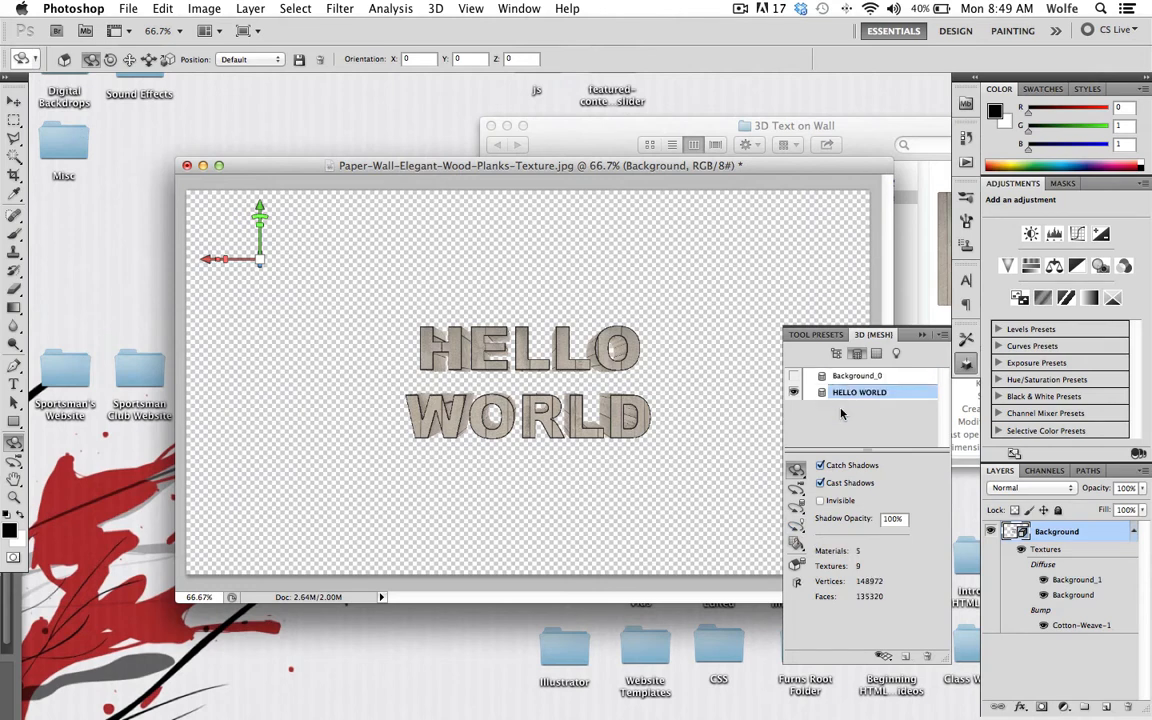
pyautogui.click(799, 509)
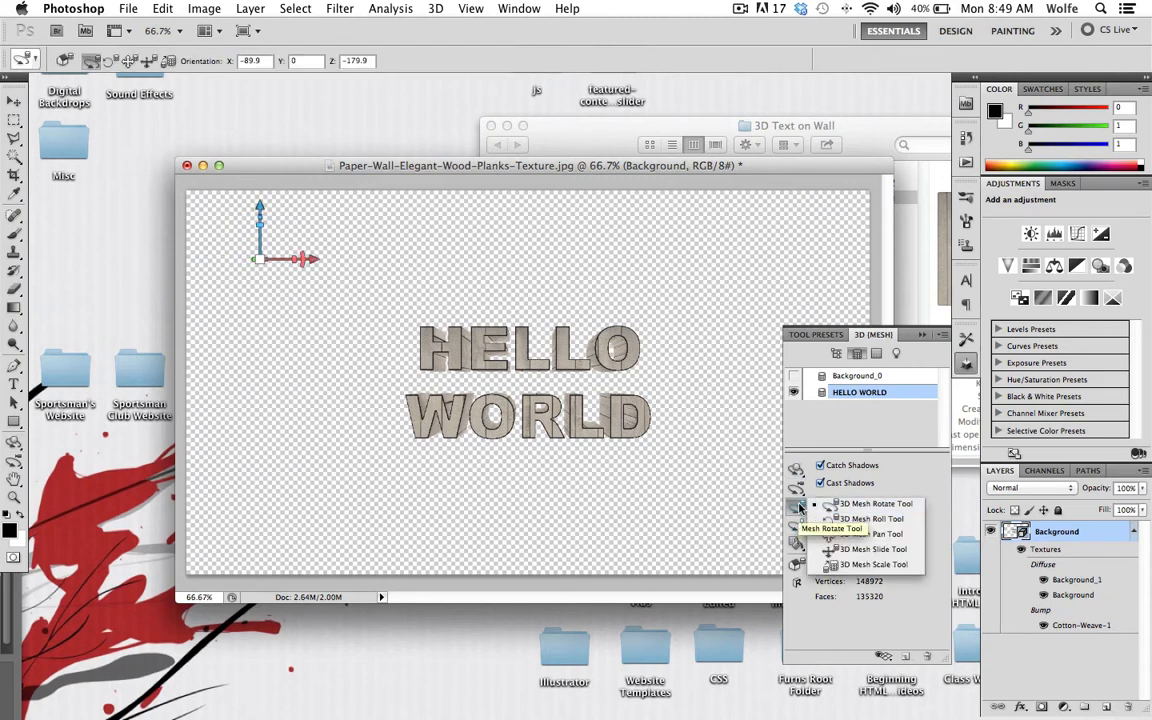
pyautogui.click(880, 571)
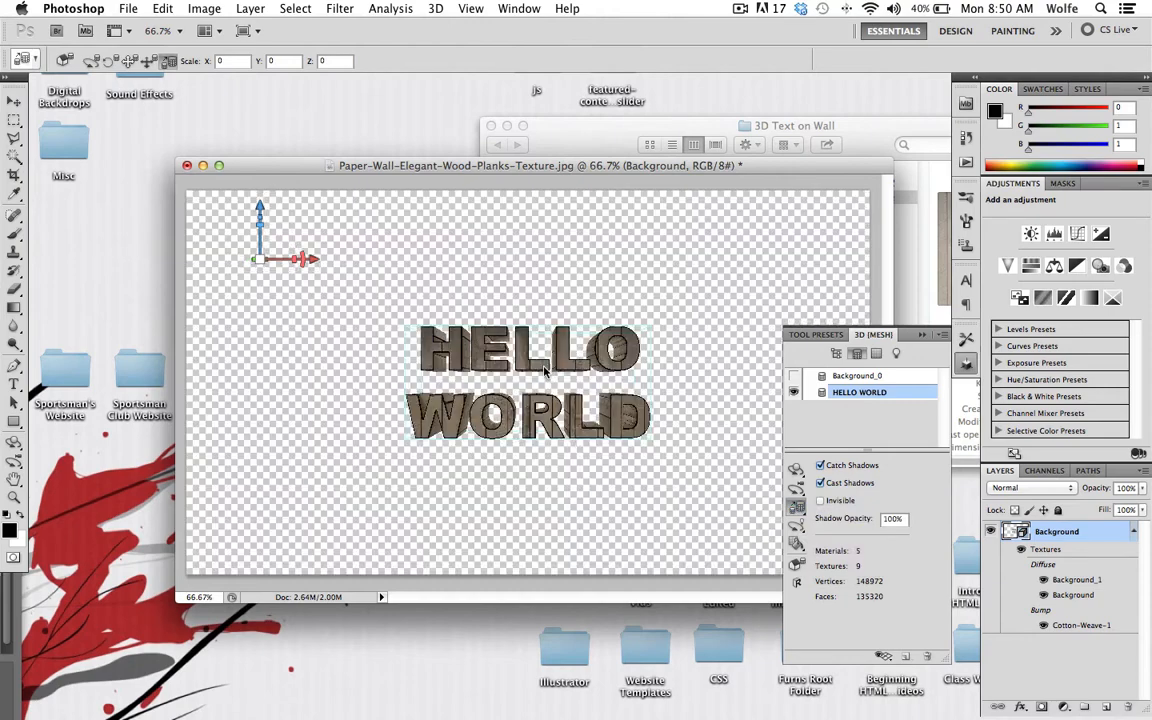
pyautogui.moveTo(545, 370); pyautogui.dragTo(560, 424)
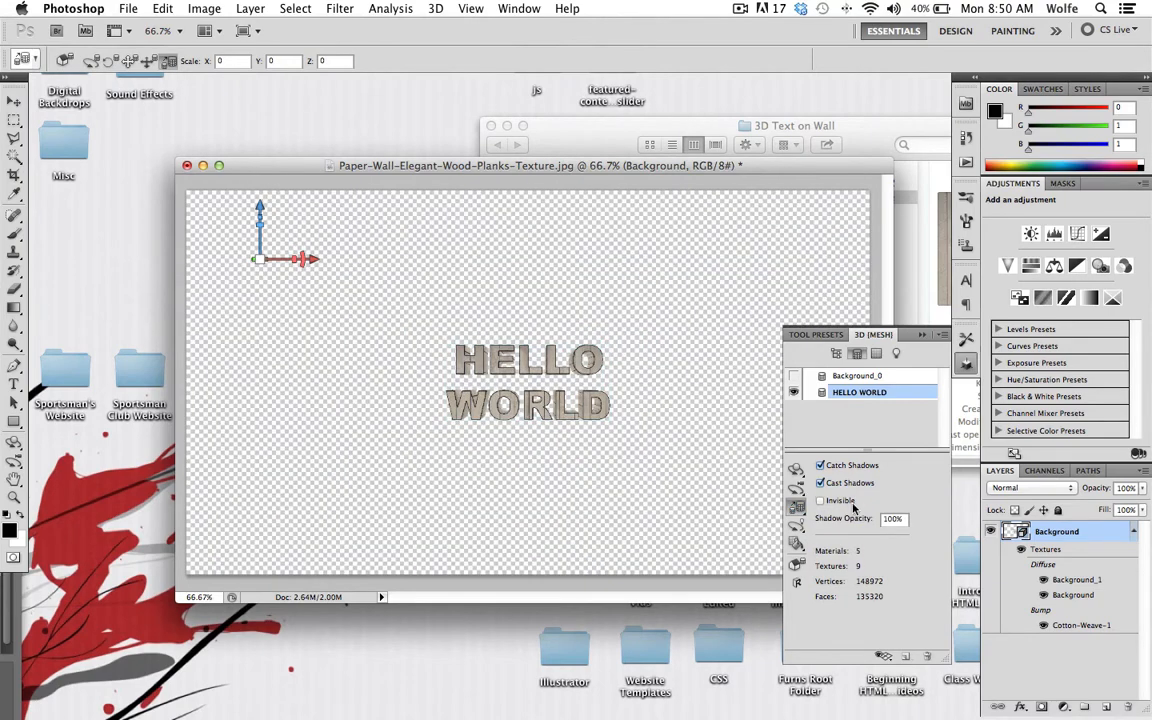
# Slide the HELLO WORLD mesh forward to about X 1.676, Y 0.9329, Z -0.3854, and show the Background_0 mesh.
pyautogui.click(796, 507)
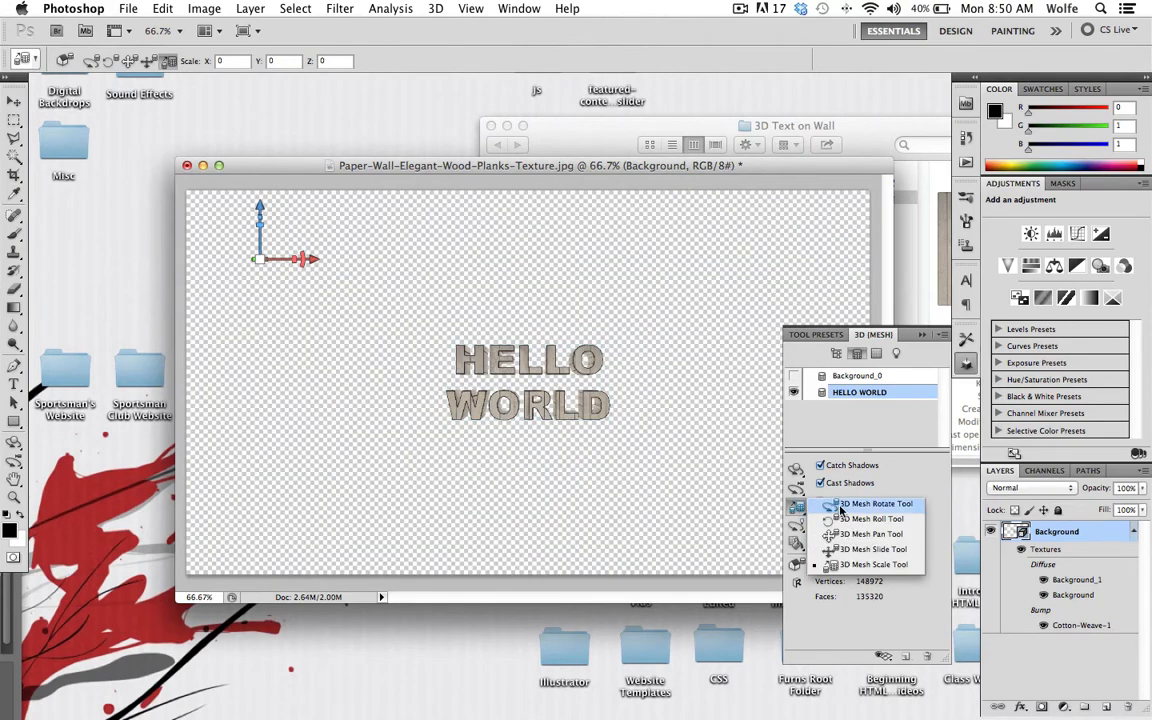
pyautogui.click(862, 550)
pyautogui.moveTo(538, 390); pyautogui.dragTo(536, 676)
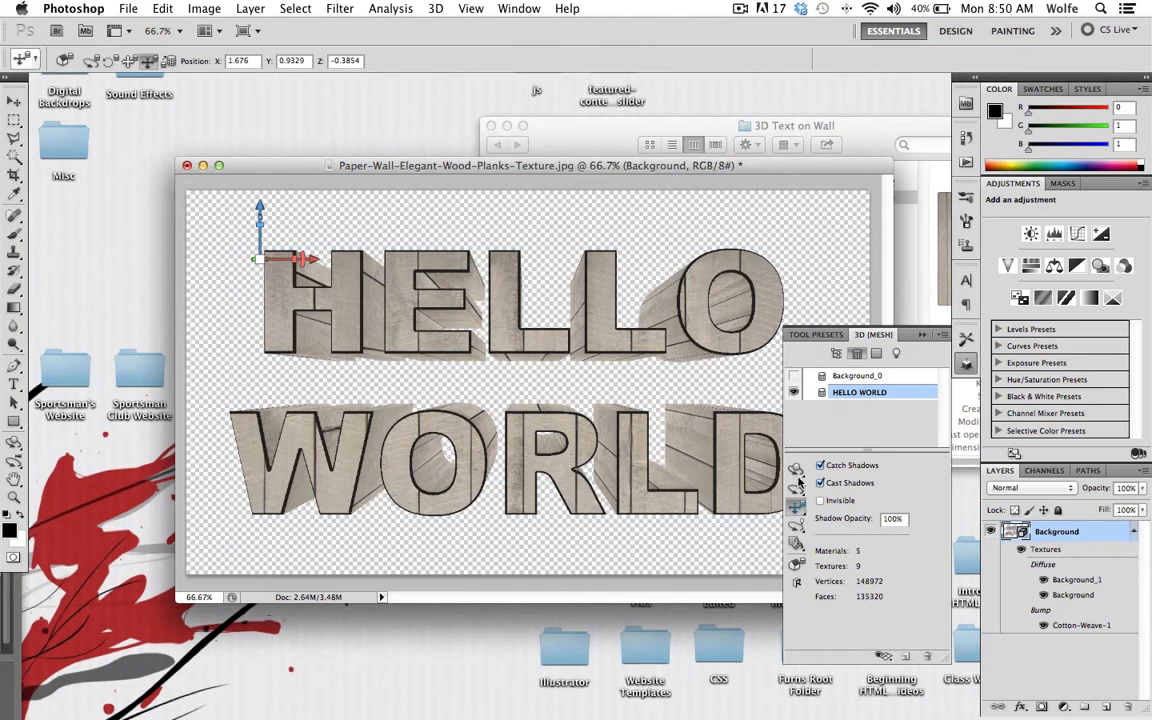
pyautogui.click(794, 377)
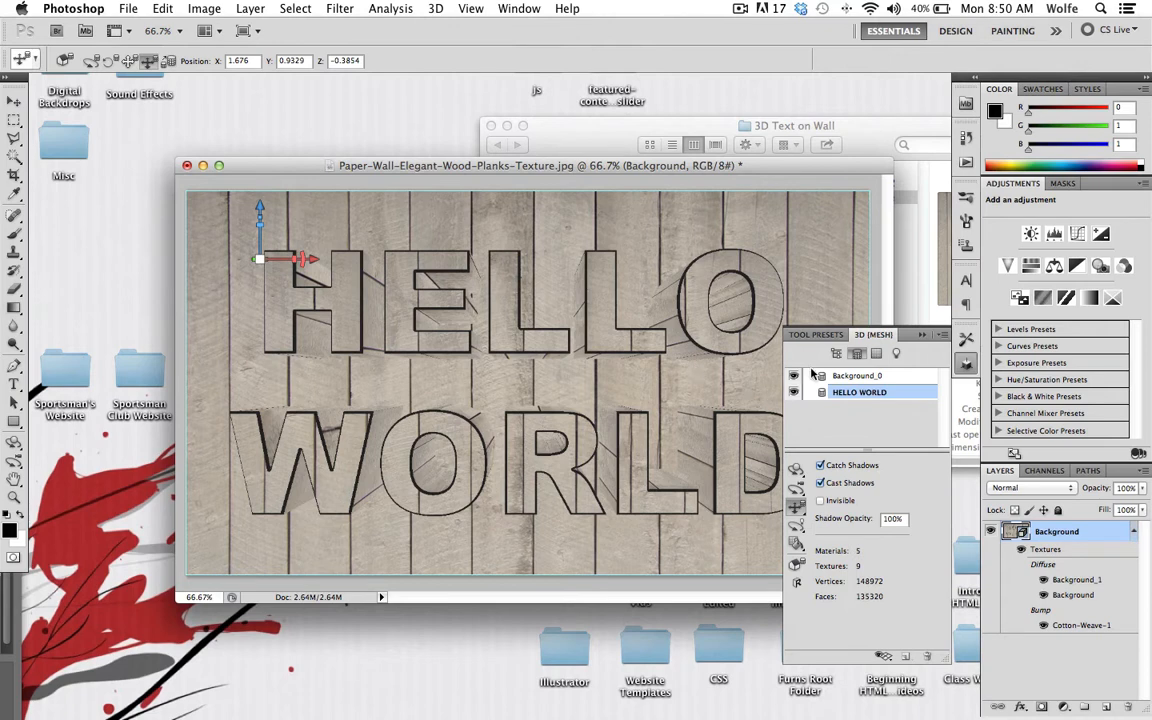
# Set the self-illumination color of the HELLO WORLD front bevel material to mid gray 9d9797.
pyautogui.click(876, 353)
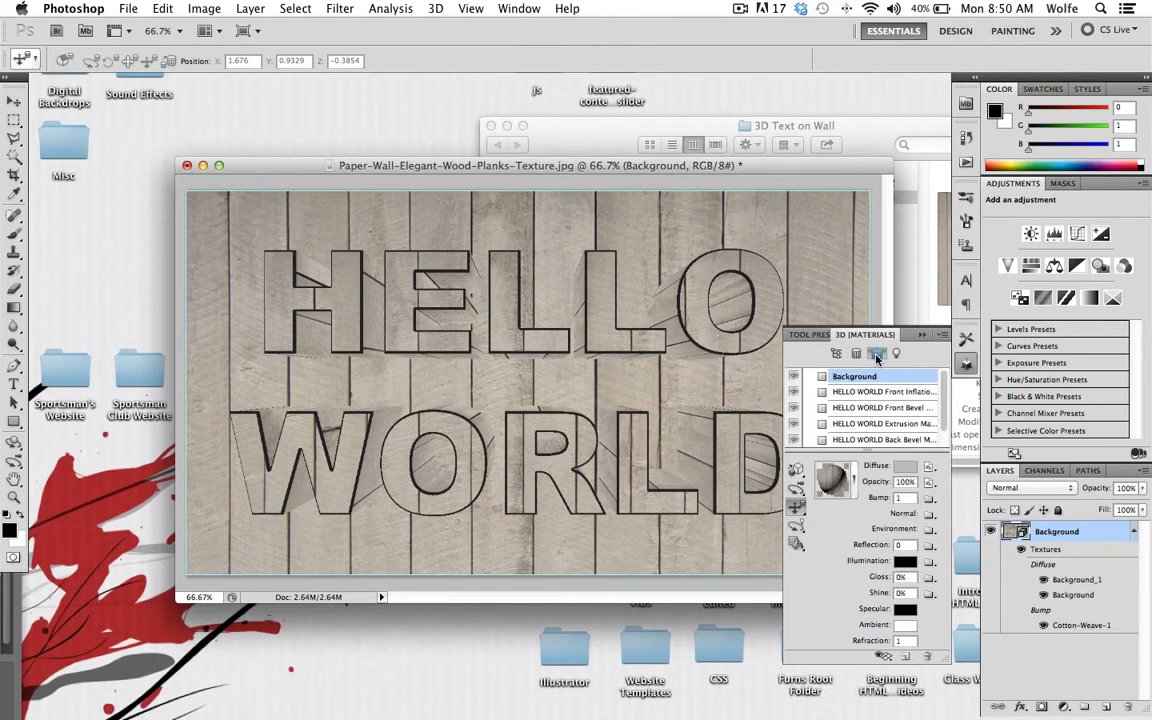
pyautogui.click(874, 407)
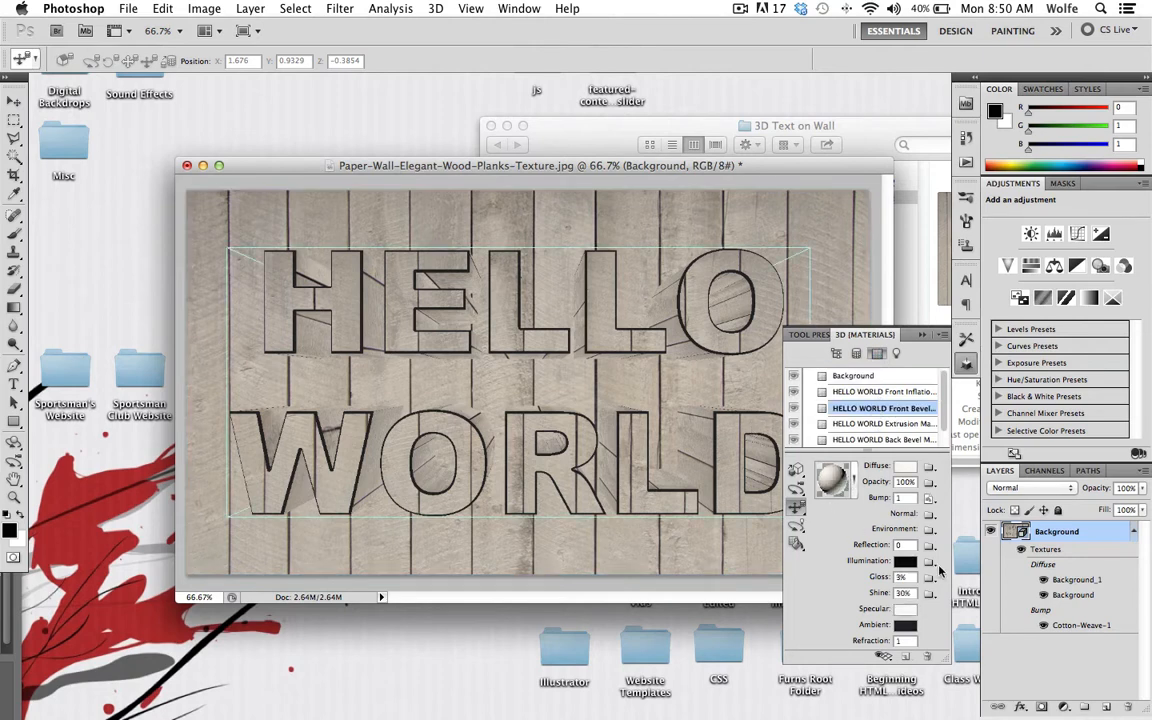
pyautogui.click(905, 561)
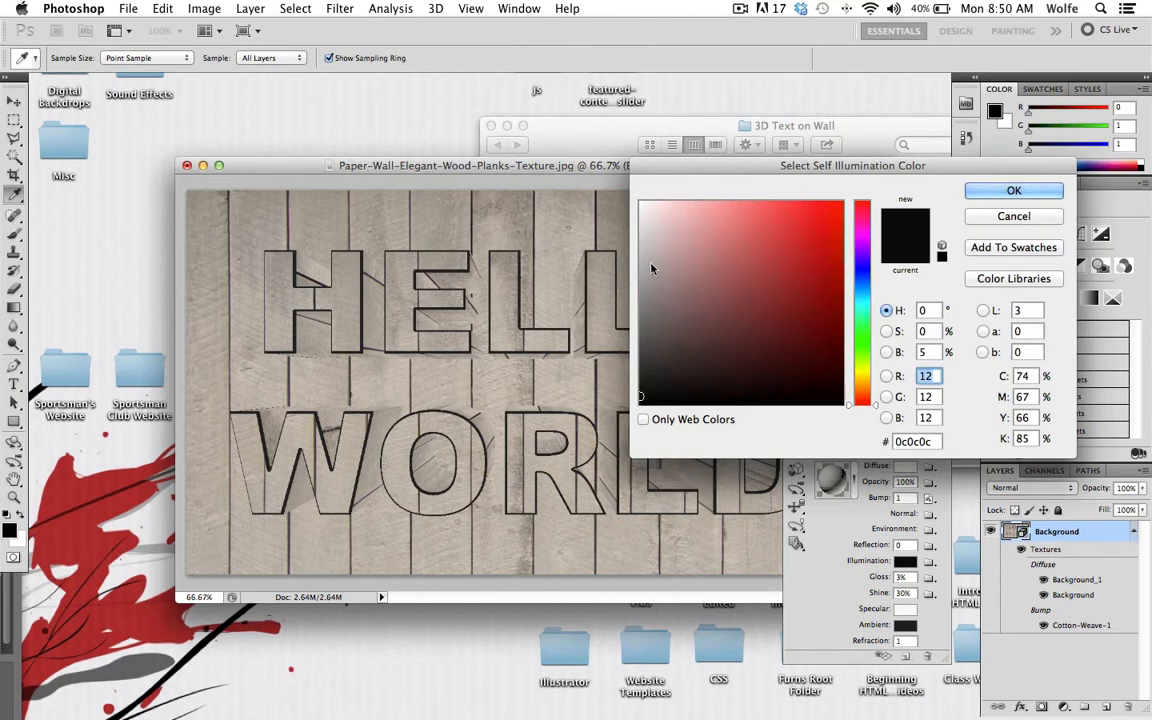
pyautogui.moveTo(642, 280)
pyautogui.mouseDown()
pyautogui.moveTo(648, 301)
pyautogui.moveTo(646, 279)
pyautogui.mouseUp()
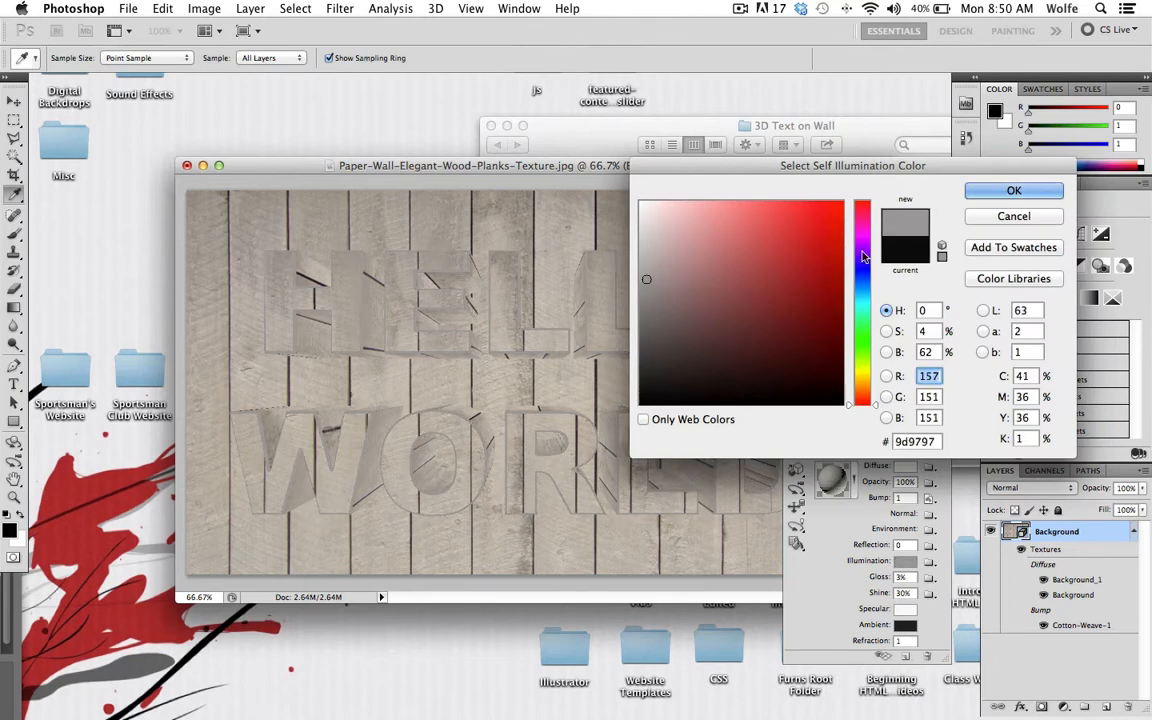
pyautogui.click(1024, 197)
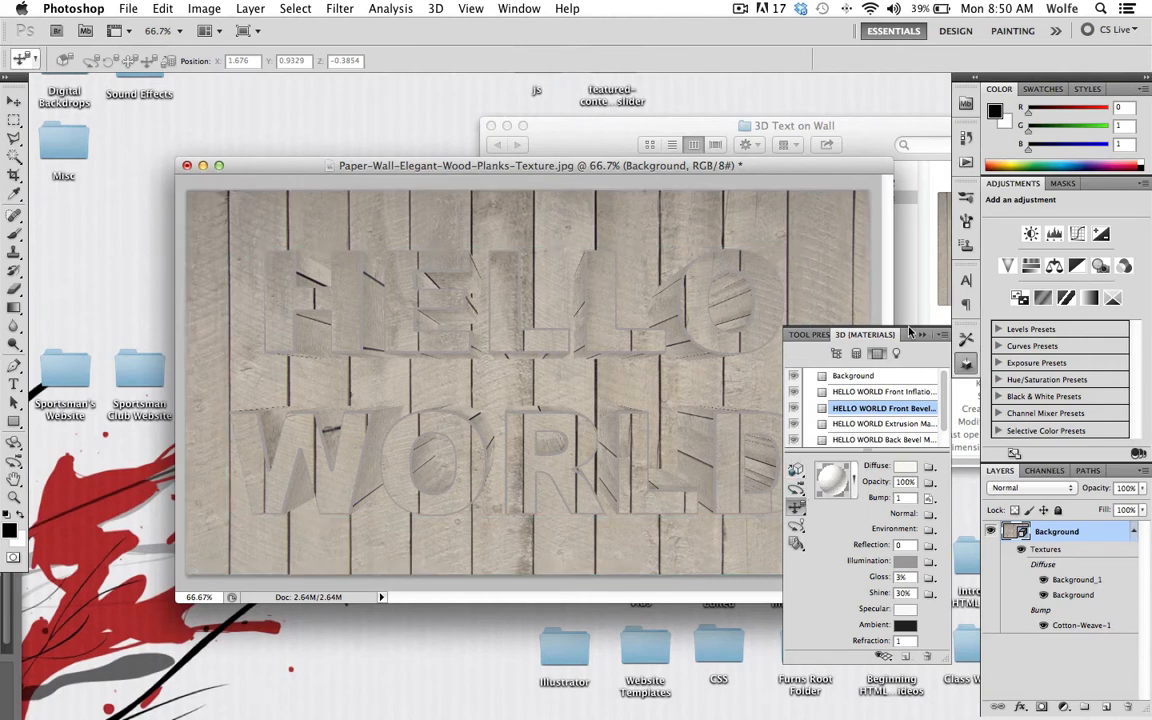
# Lighten the front bevel material's self-illumination color to near-white e5e4e4.
pyautogui.click(905, 561)
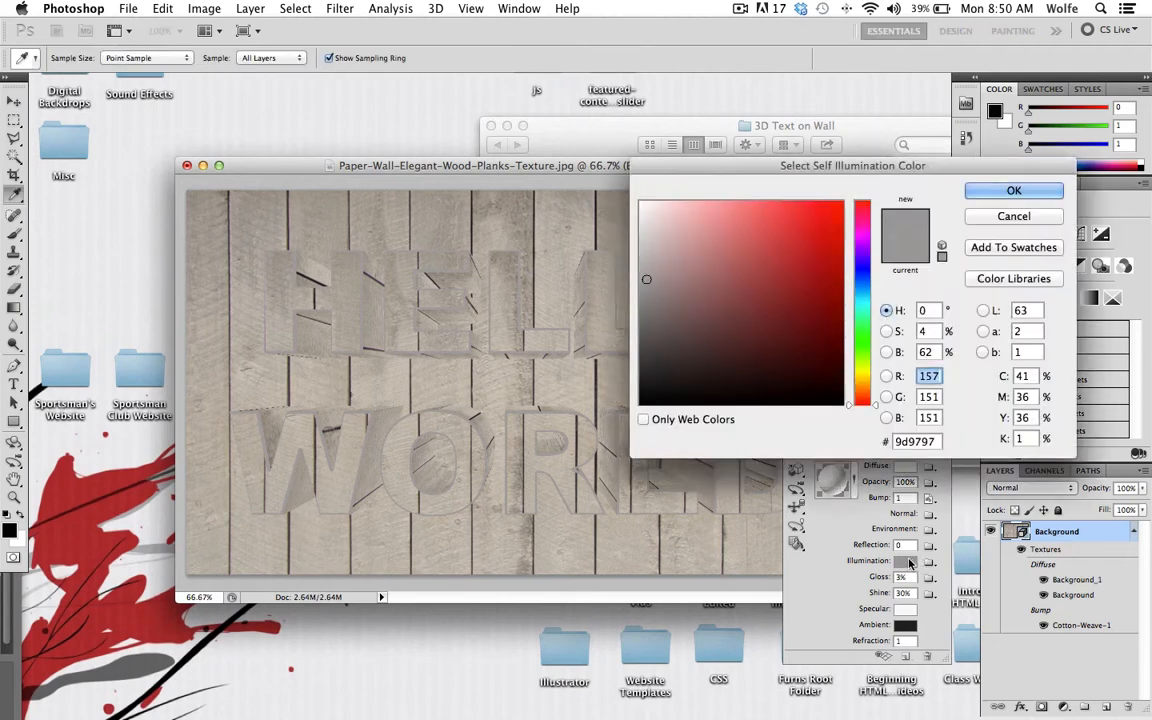
pyautogui.click(643, 206)
pyautogui.moveTo(641, 203); pyautogui.dragTo(641, 222)
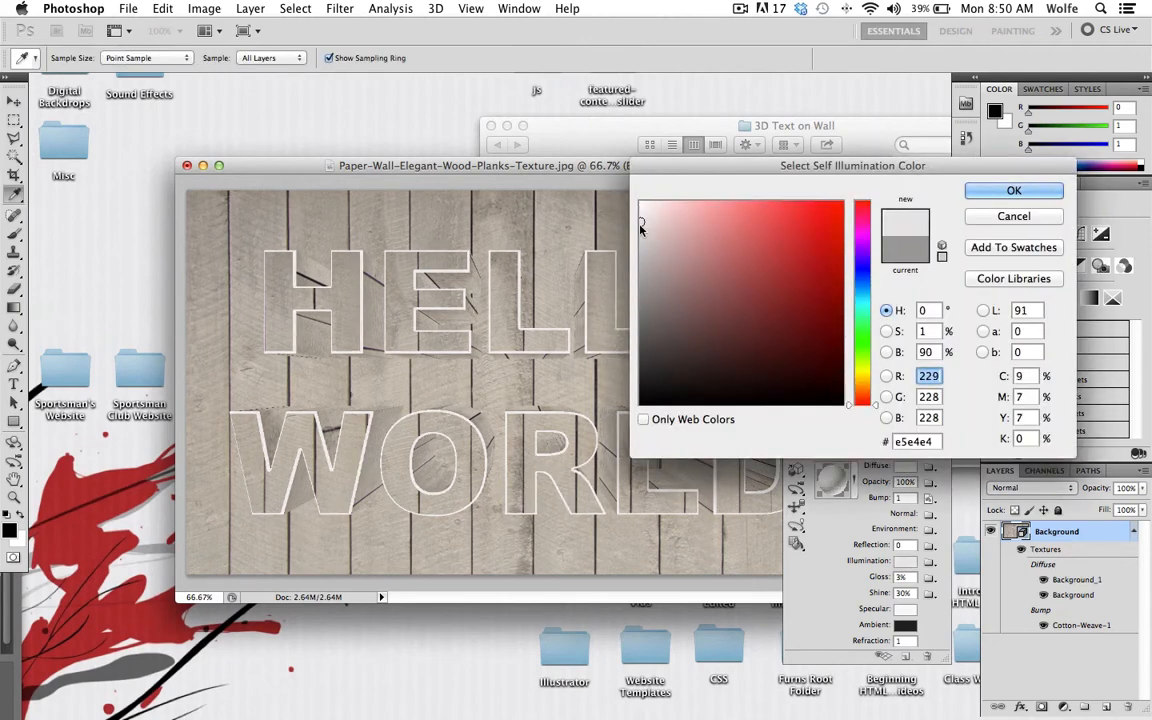
pyautogui.click(1013, 191)
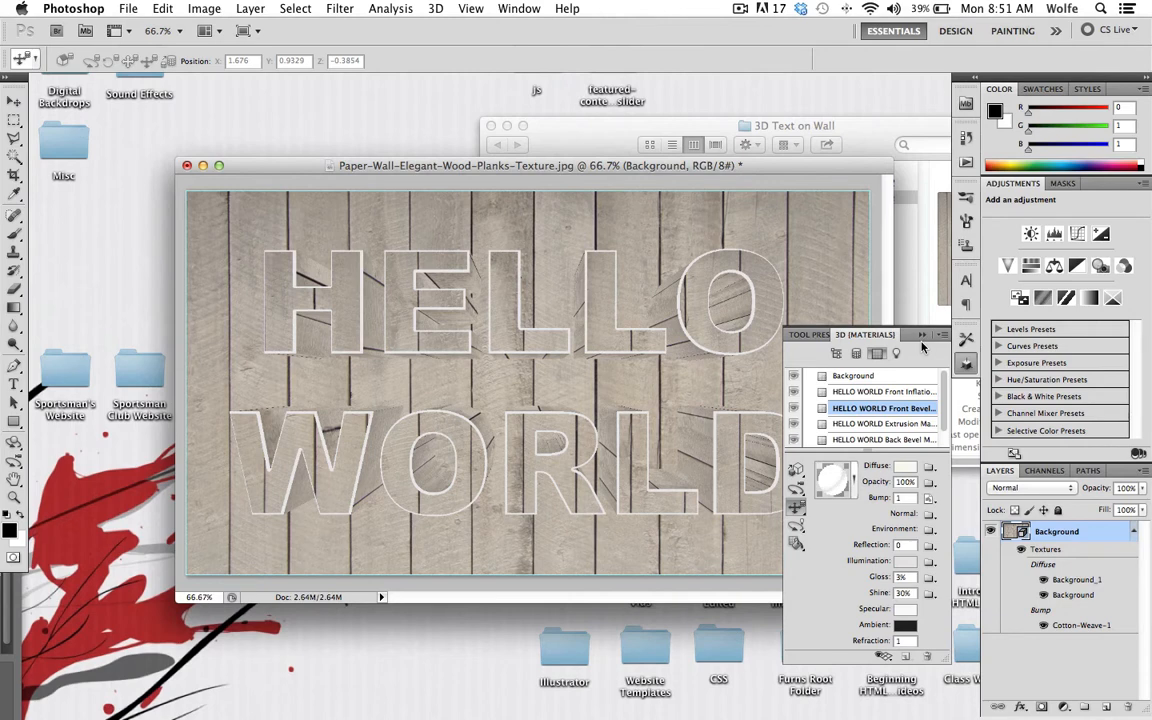
# Add a new spot light to the 3D scene.
pyautogui.click(897, 354)
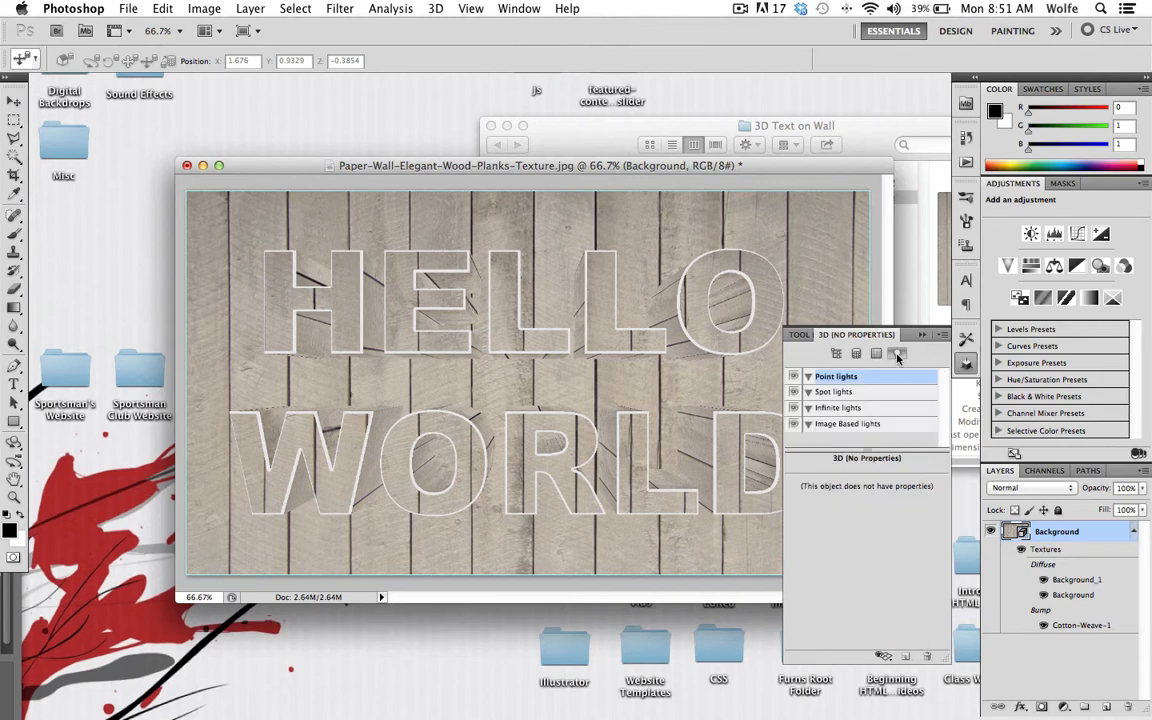
pyautogui.click(838, 392)
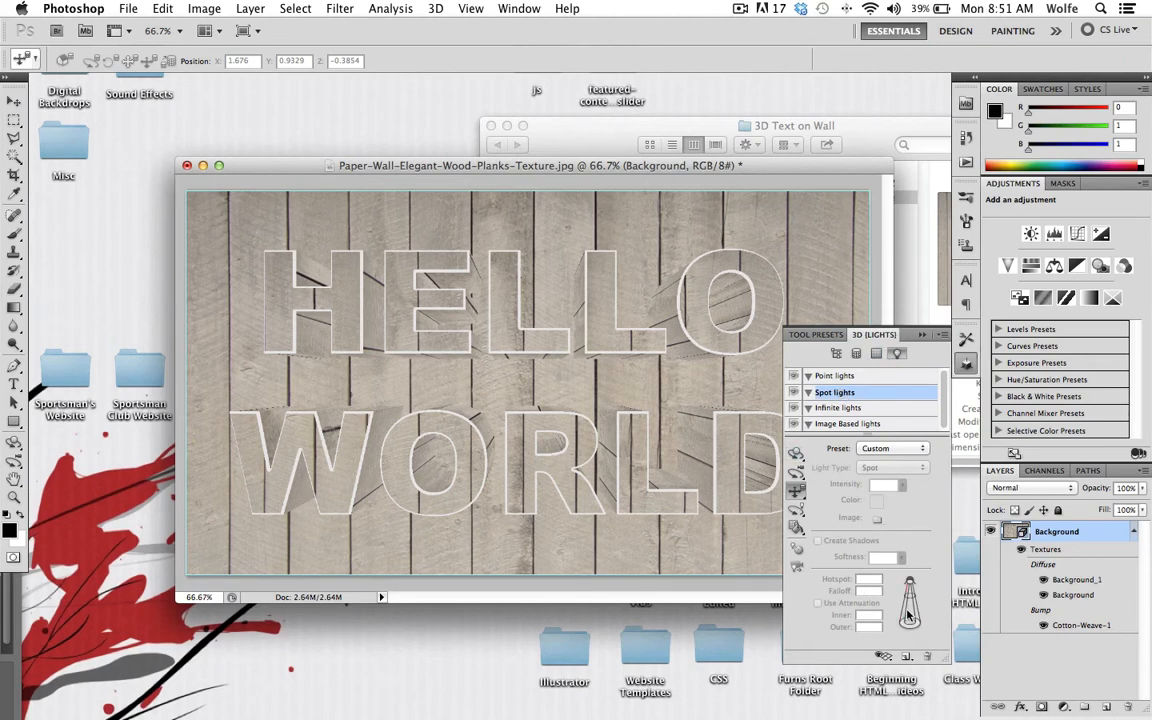
pyautogui.click(907, 655)
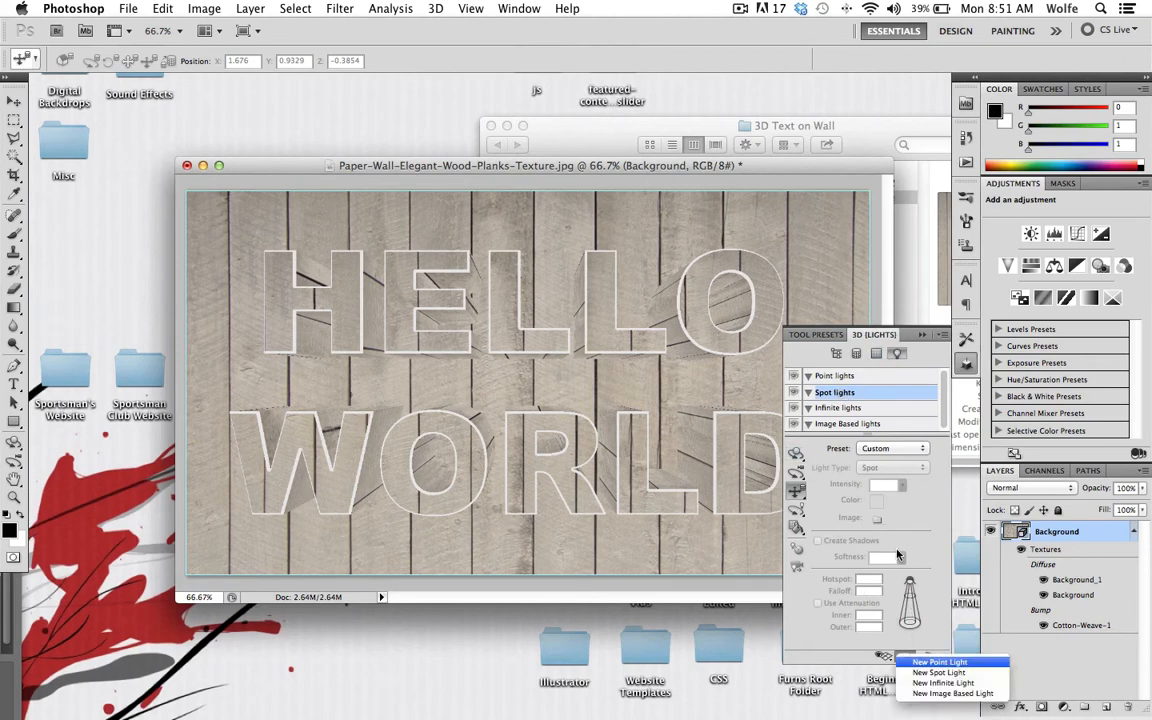
pyautogui.click(947, 674)
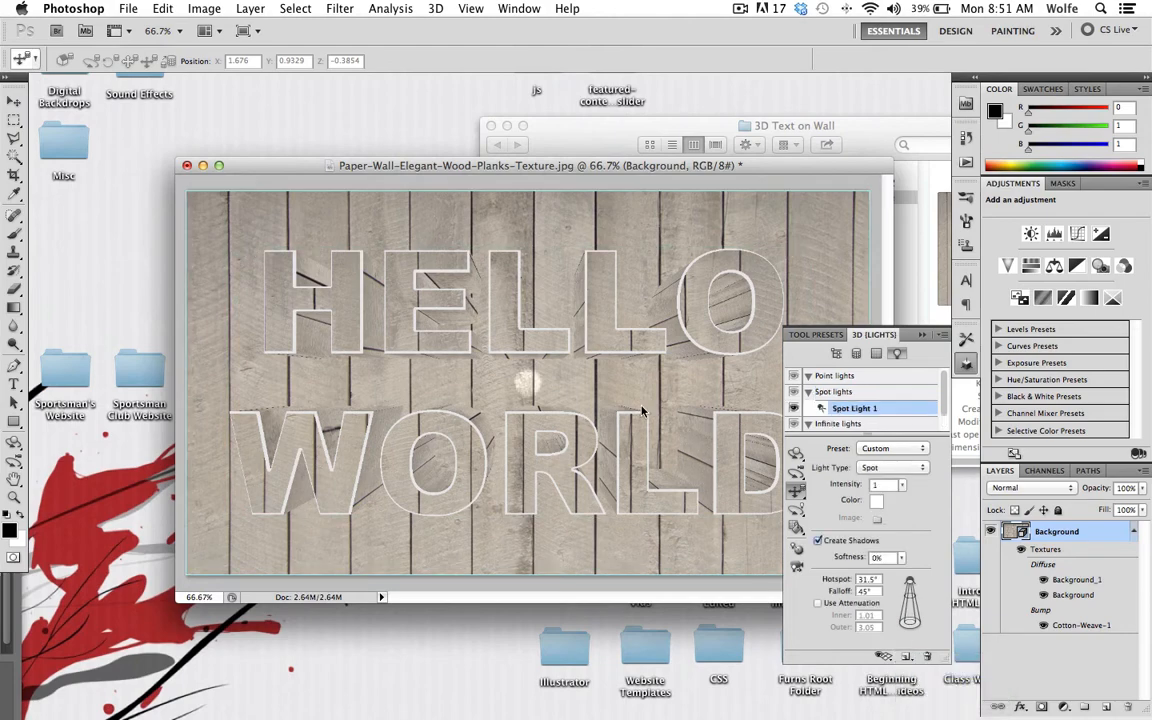
# Slide the new spot light away from the wall to about X 0.1912, Y 0, Z -1.6142 with the 3D Light Slide Tool.
pyautogui.moveTo(530, 395)
pyautogui.mouseDown()
pyautogui.moveTo(532, 437)
pyautogui.moveTo(531, 407)
pyautogui.mouseUp()
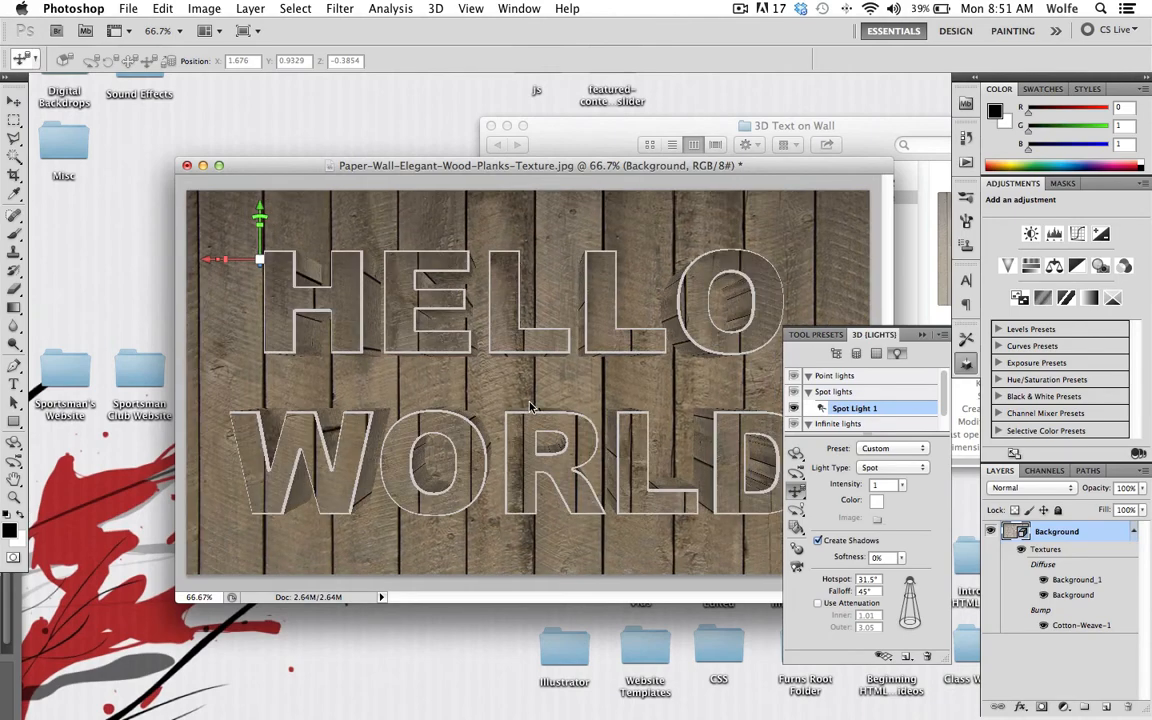
pyautogui.press('super+z')
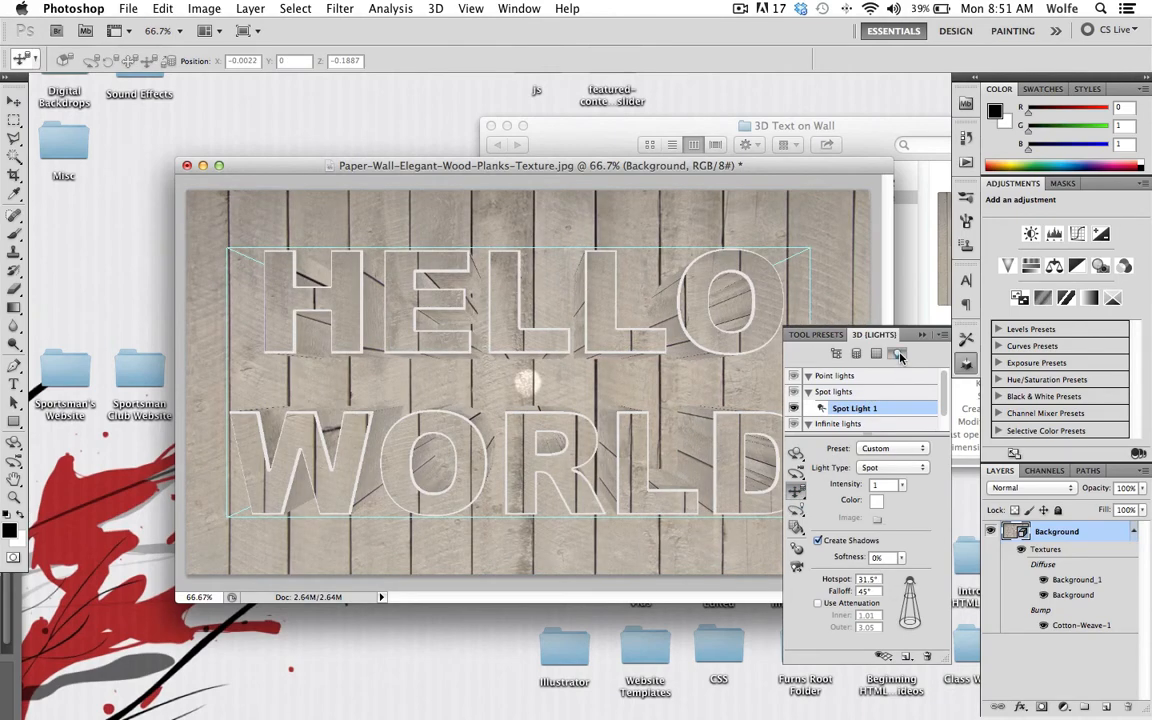
pyautogui.click(797, 511)
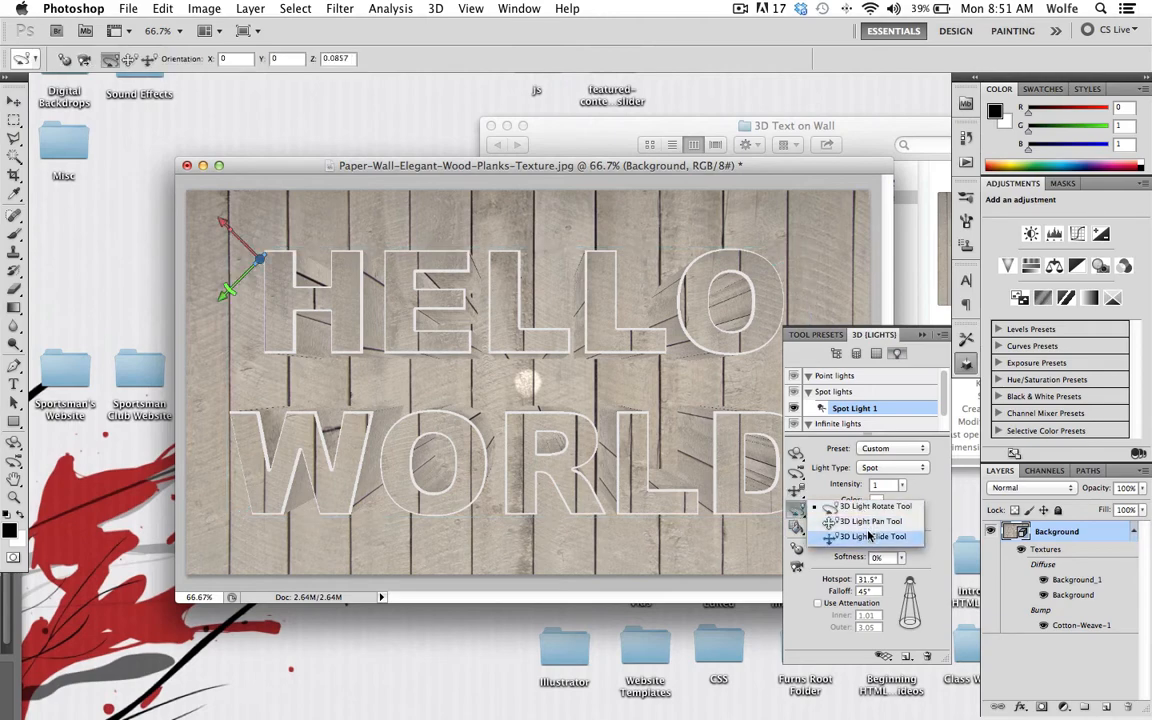
pyautogui.click(868, 522)
pyautogui.moveTo(532, 390); pyautogui.dragTo(497, 520)
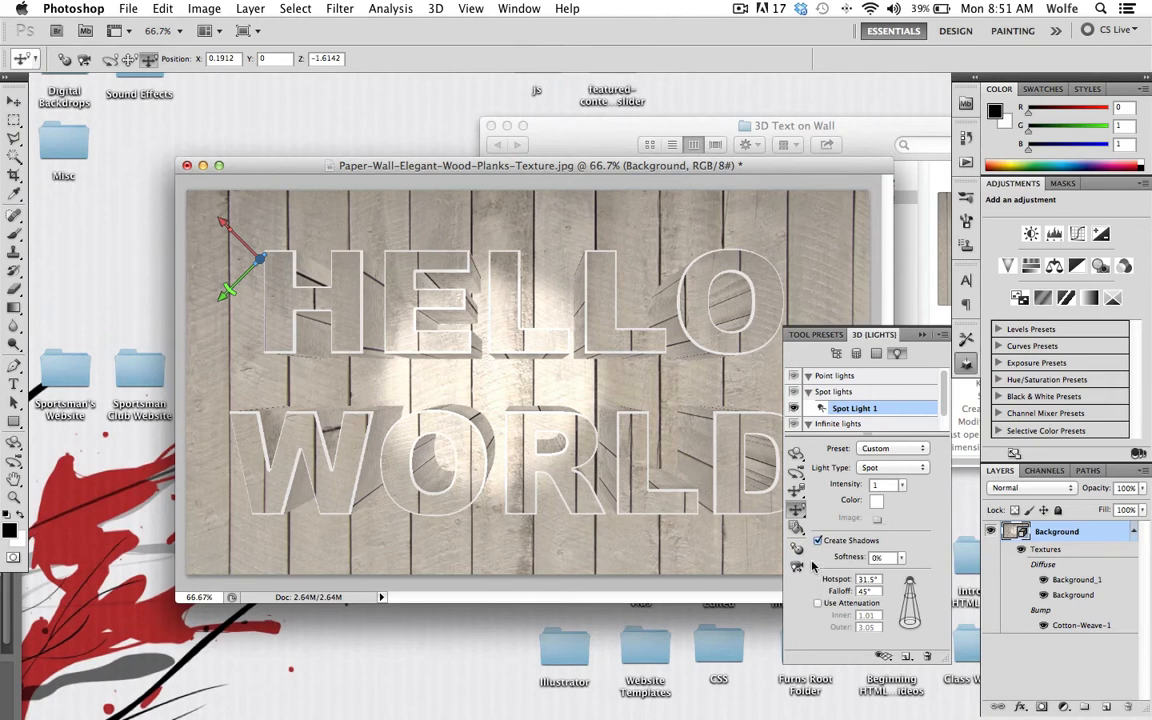
# Pan the spot light over toward the H and W, to about X 0.9725, Y 0.0999, Z -1.6142.
pyautogui.click(797, 511)
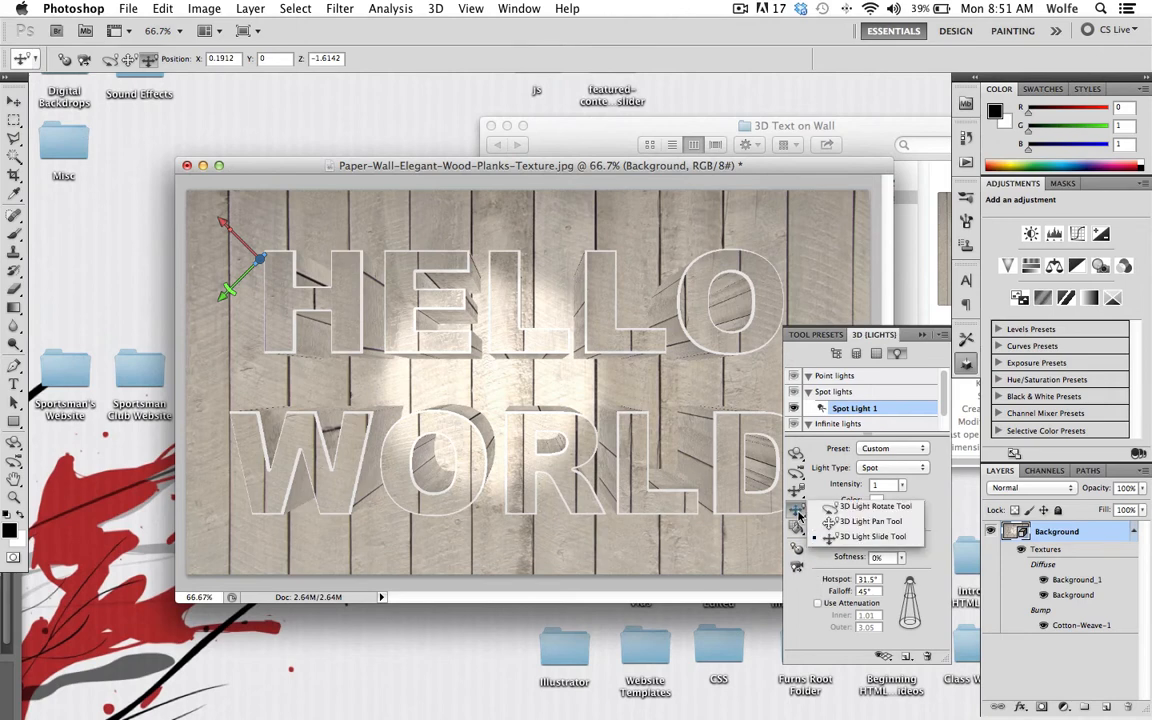
pyautogui.click(872, 523)
pyautogui.moveTo(440, 320); pyautogui.dragTo(313, 330)
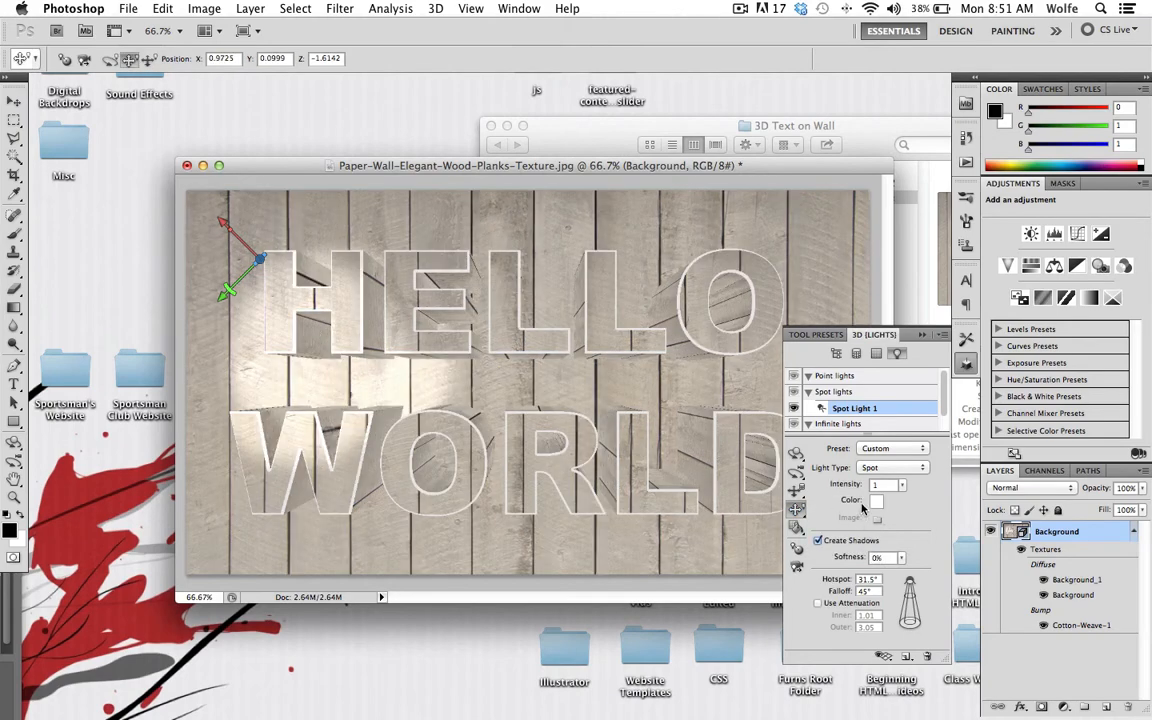
# Rotate the spot light toward the wall's upper-left corner, to an orientation of about X 0.0203, Y 0.0427, Z 0.0714.
pyautogui.click(798, 511)
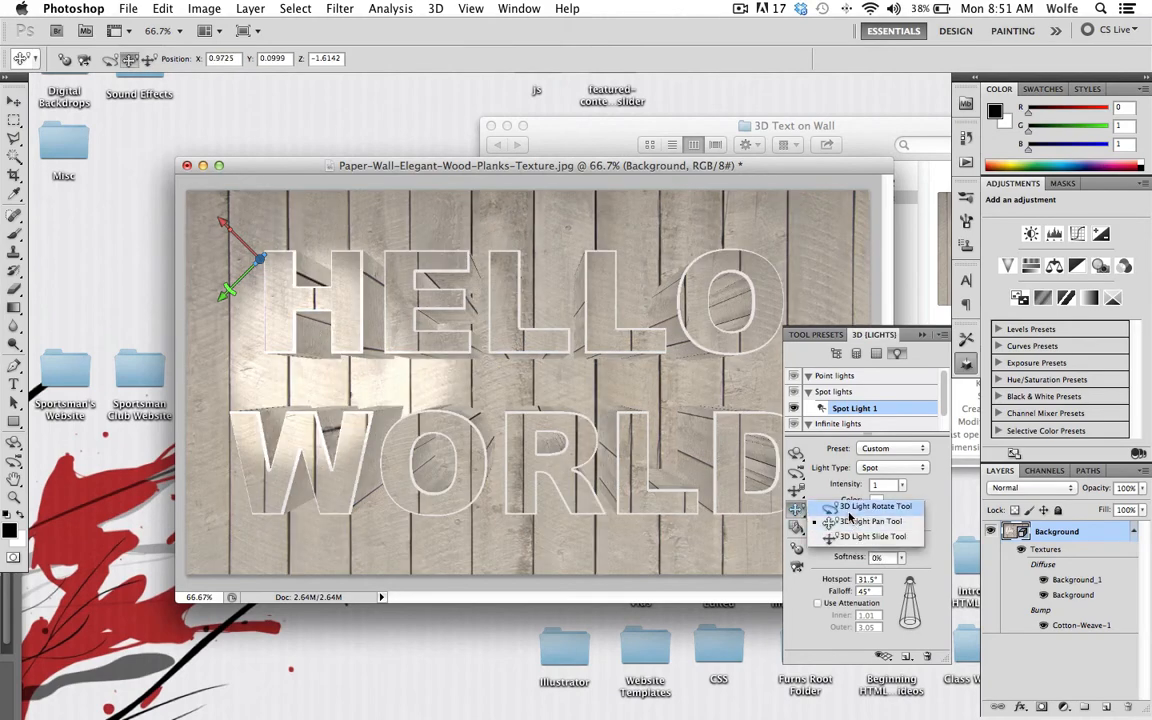
pyautogui.click(850, 510)
pyautogui.moveTo(297, 344); pyautogui.dragTo(325, 370)
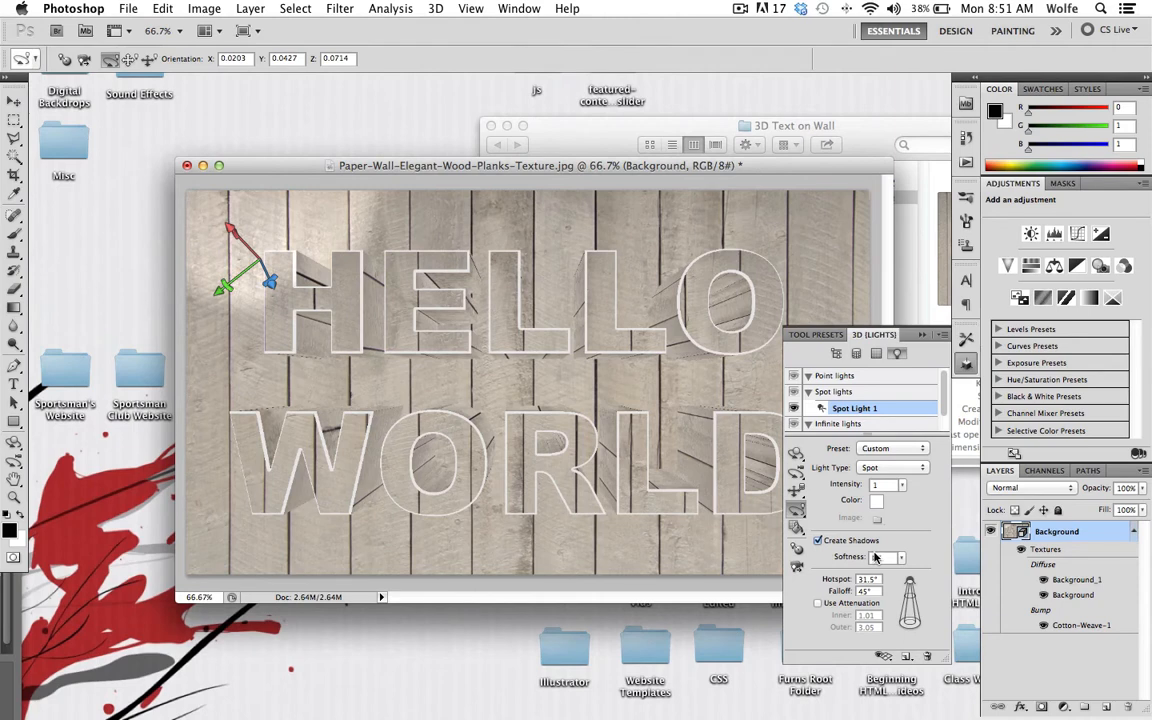
# Lower the spot light's intensity to 0.72 and keep its shadow softness at 0%.
pyautogui.click(901, 484)
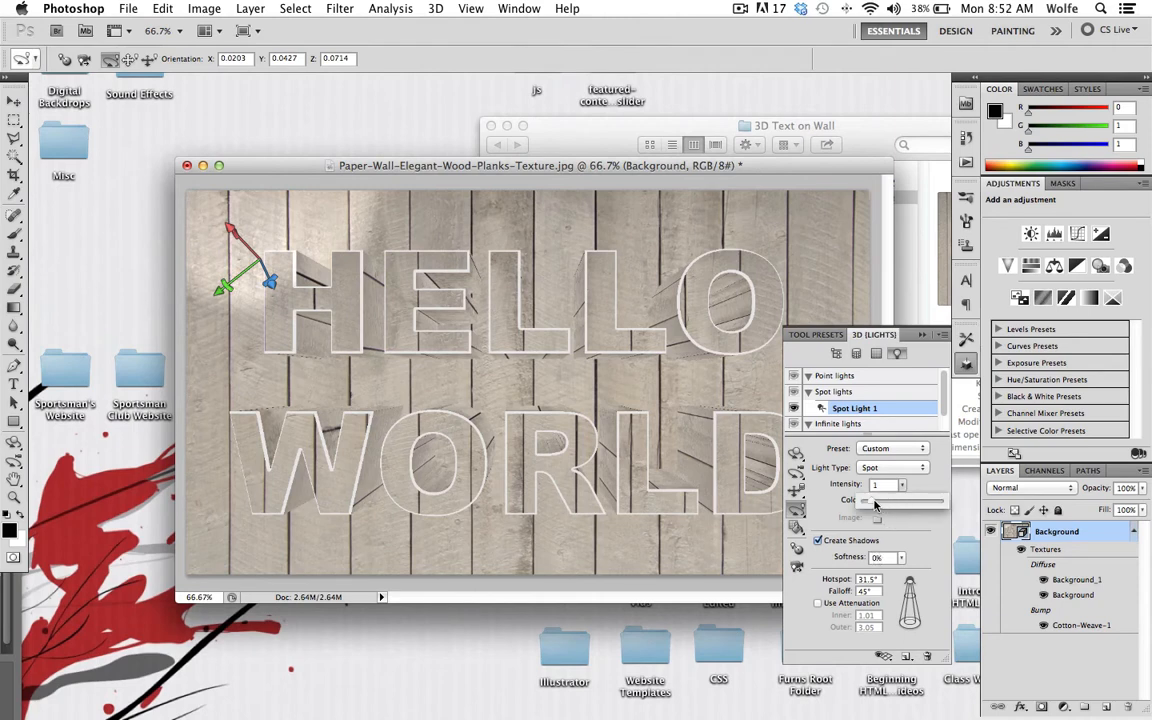
pyautogui.moveTo(876, 505)
pyautogui.mouseDown()
pyautogui.moveTo(920, 515)
pyautogui.moveTo(863, 503)
pyautogui.mouseUp()
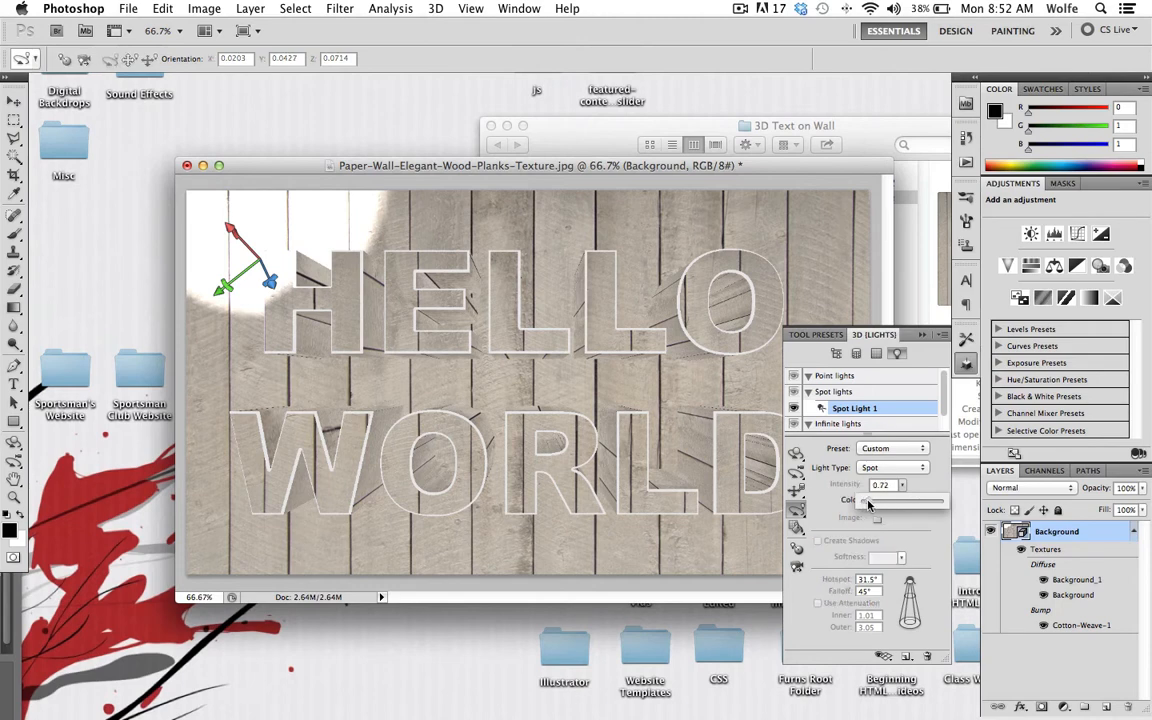
pyautogui.click(883, 578)
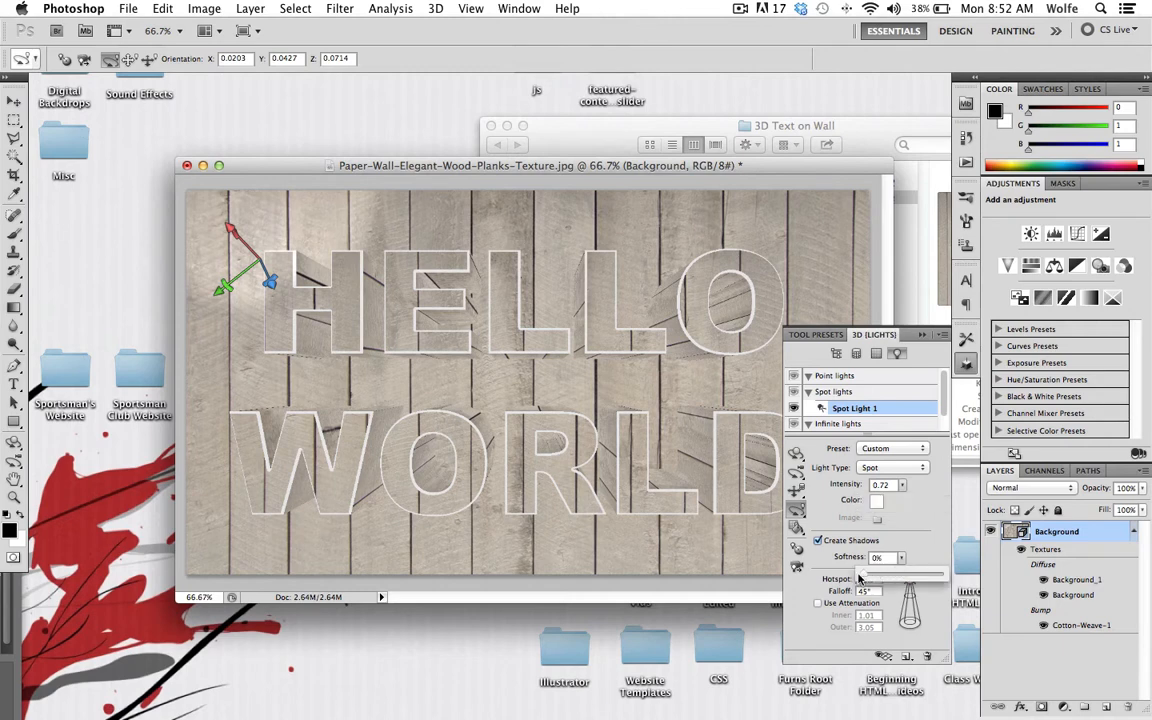
pyautogui.moveTo(862, 578)
pyautogui.mouseDown()
pyautogui.moveTo(970, 590)
pyautogui.moveTo(855, 566)
pyautogui.mouseUp()
pyautogui.click(904, 518)
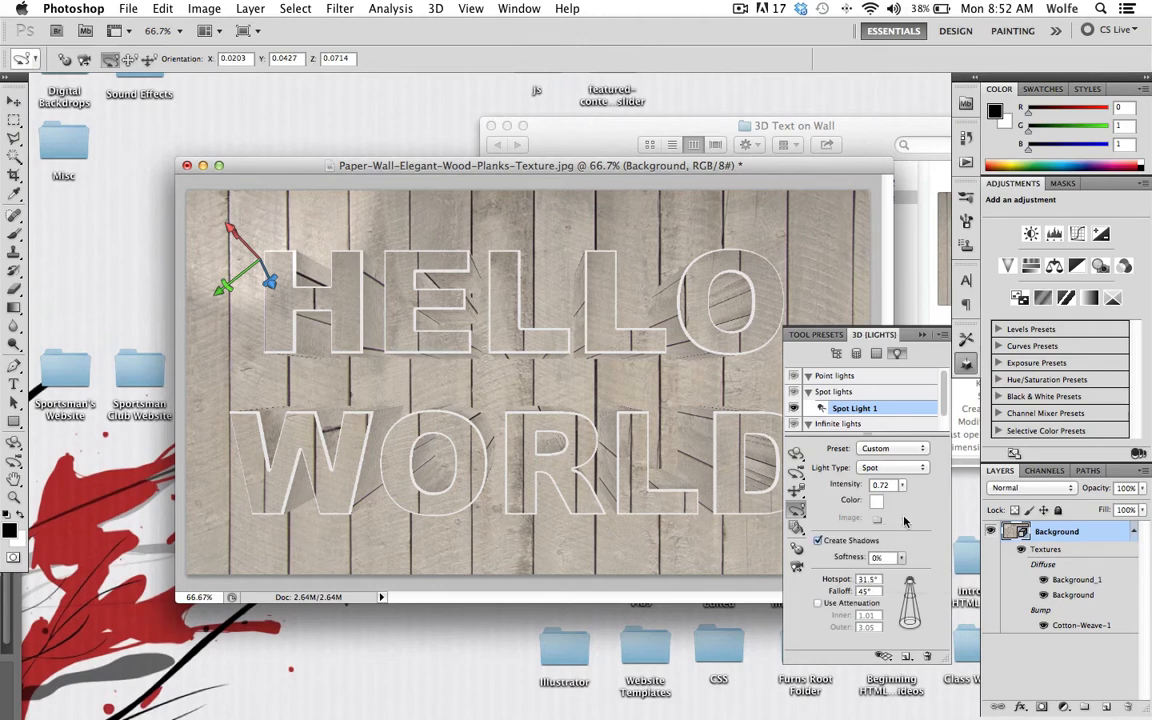
# Slide the rotated spot light farther from the wall to about X 0.909, Y 0.0999, Z -2.333.
pyautogui.click(797, 492)
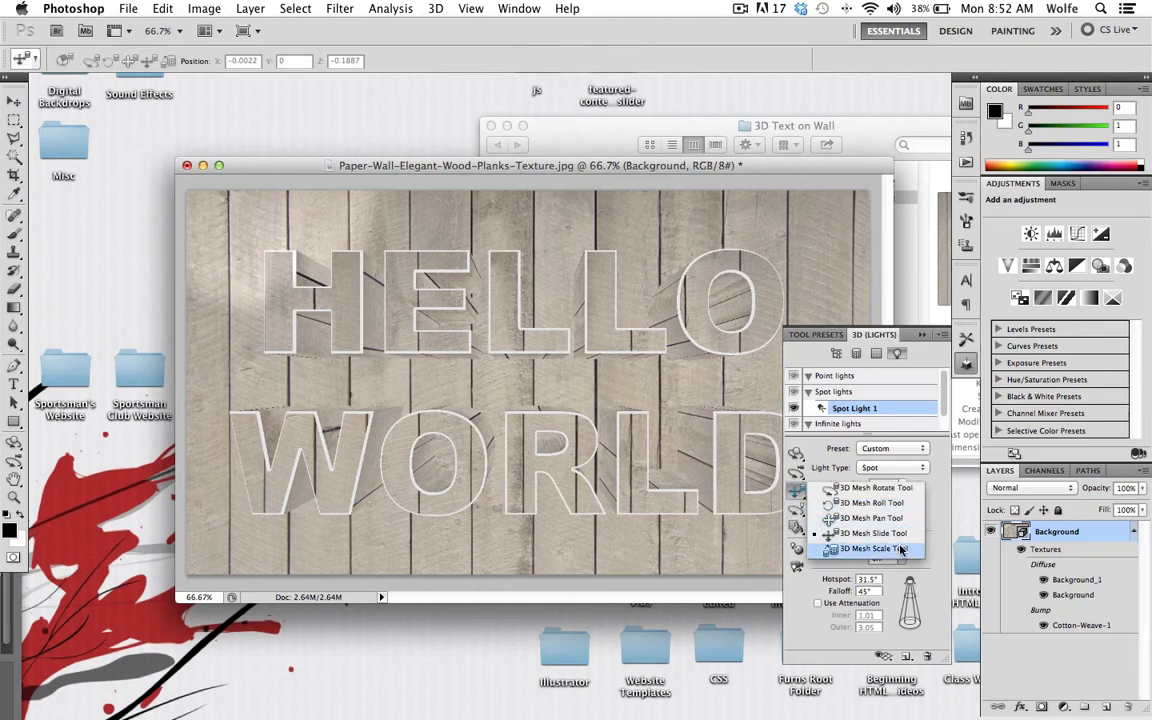
pyautogui.click(799, 511)
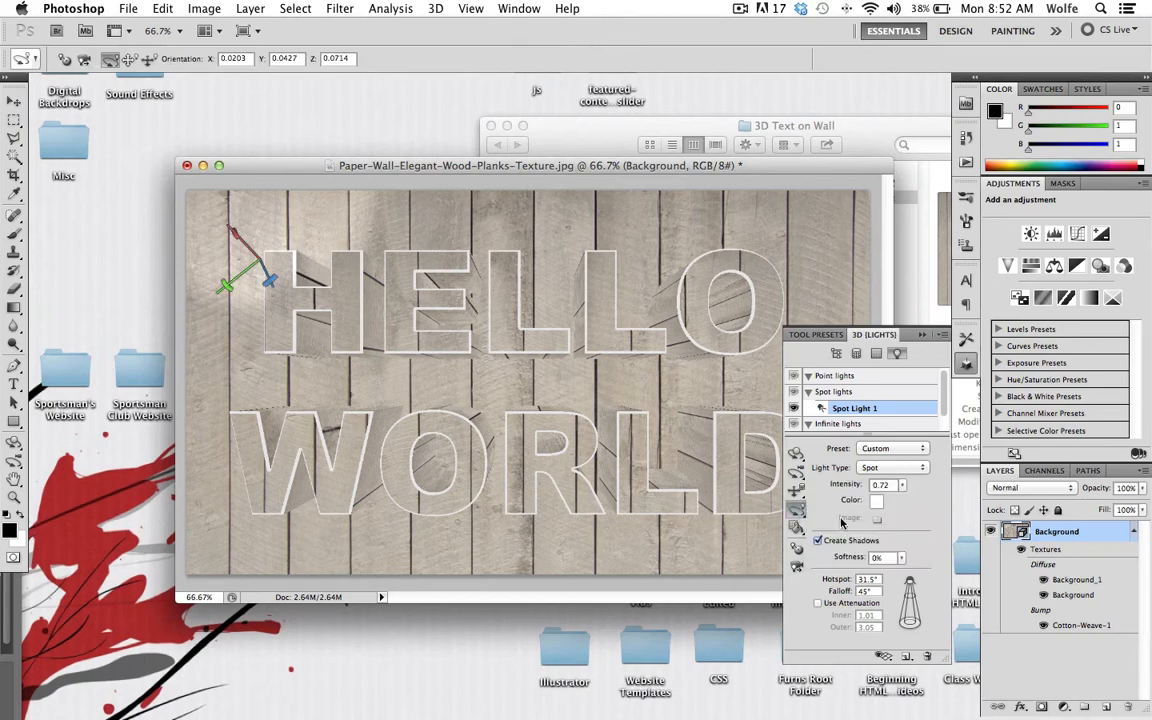
pyautogui.moveTo(801, 512)
pyautogui.mouseDown()
pyautogui.moveTo(818, 497)
pyautogui.moveTo(822, 506)
pyautogui.mouseUp()
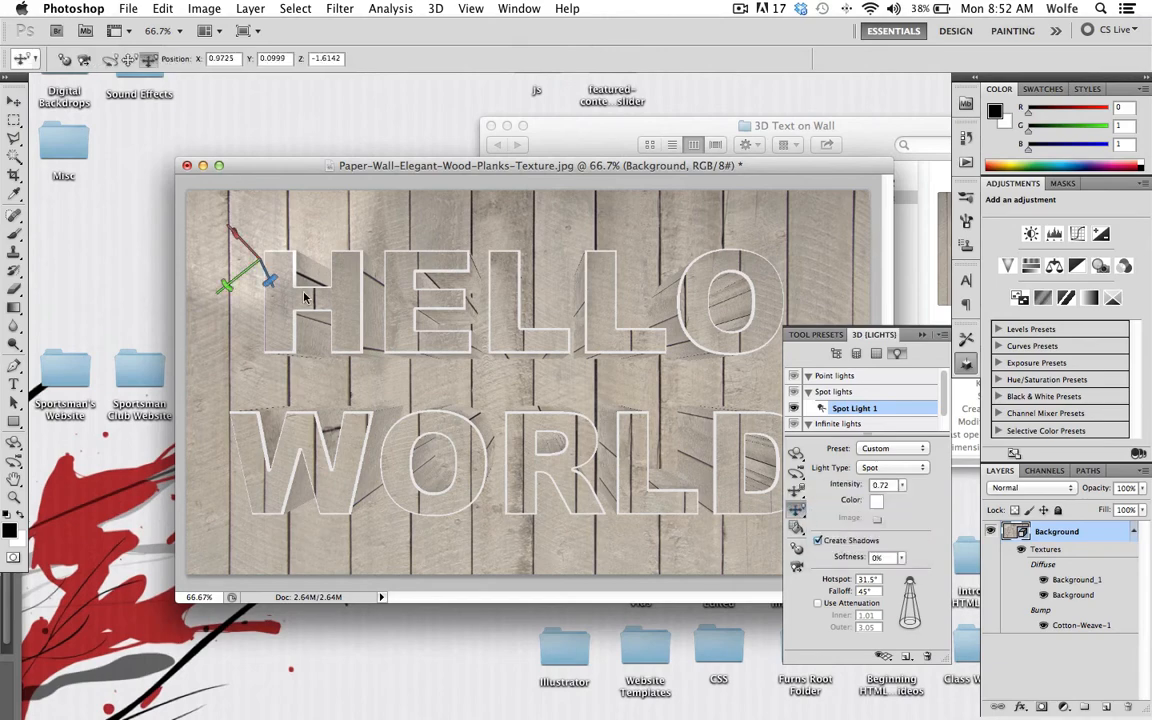
pyautogui.moveTo(303, 272); pyautogui.dragTo(314, 336)
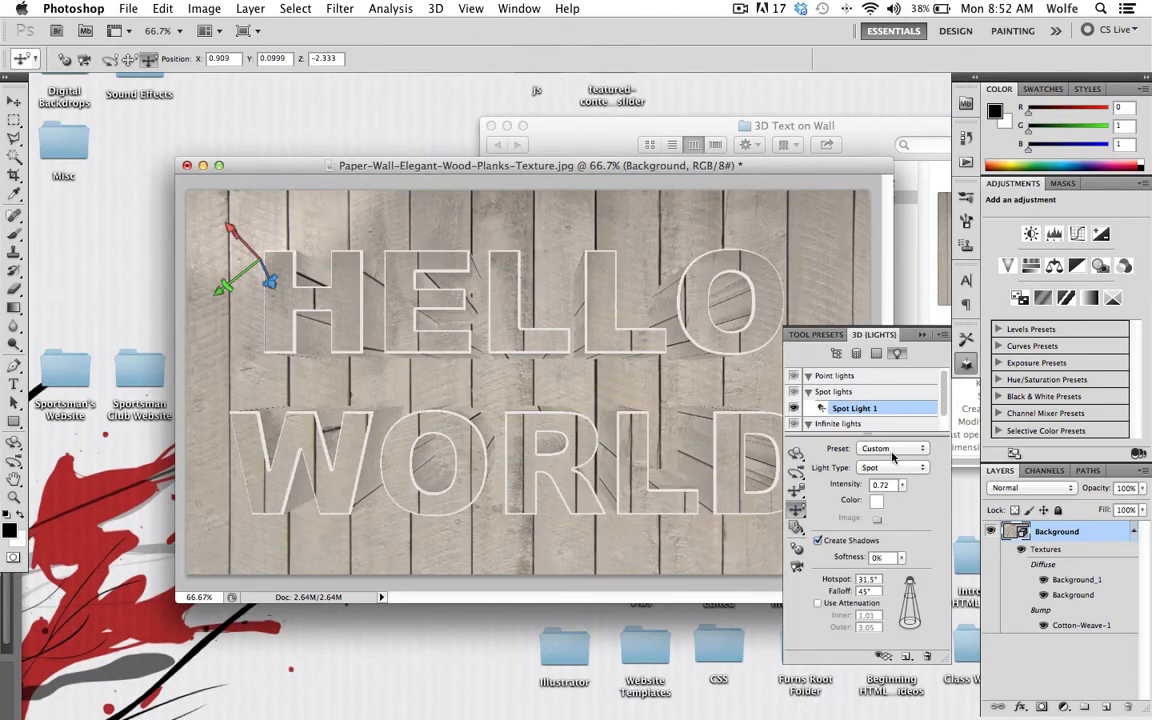
# Select the whole 3D scene and inspect the Face Style options in its render settings, leaving them unchanged.
pyautogui.click(837, 353)
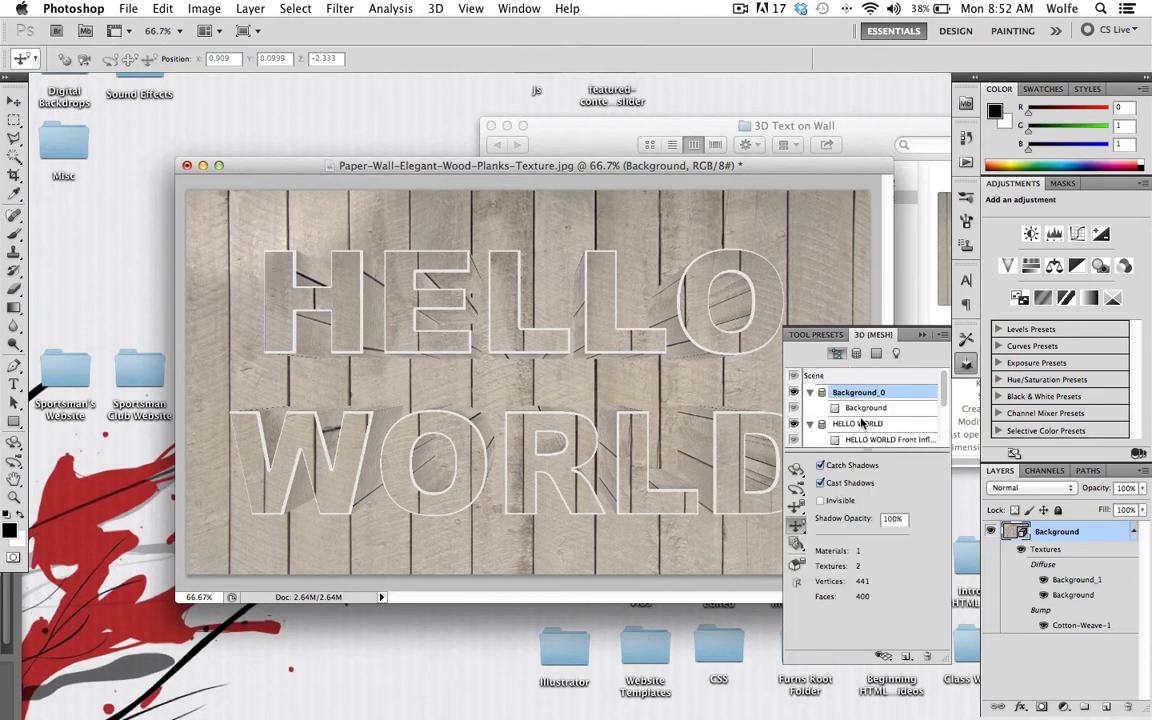
pyautogui.click(818, 377)
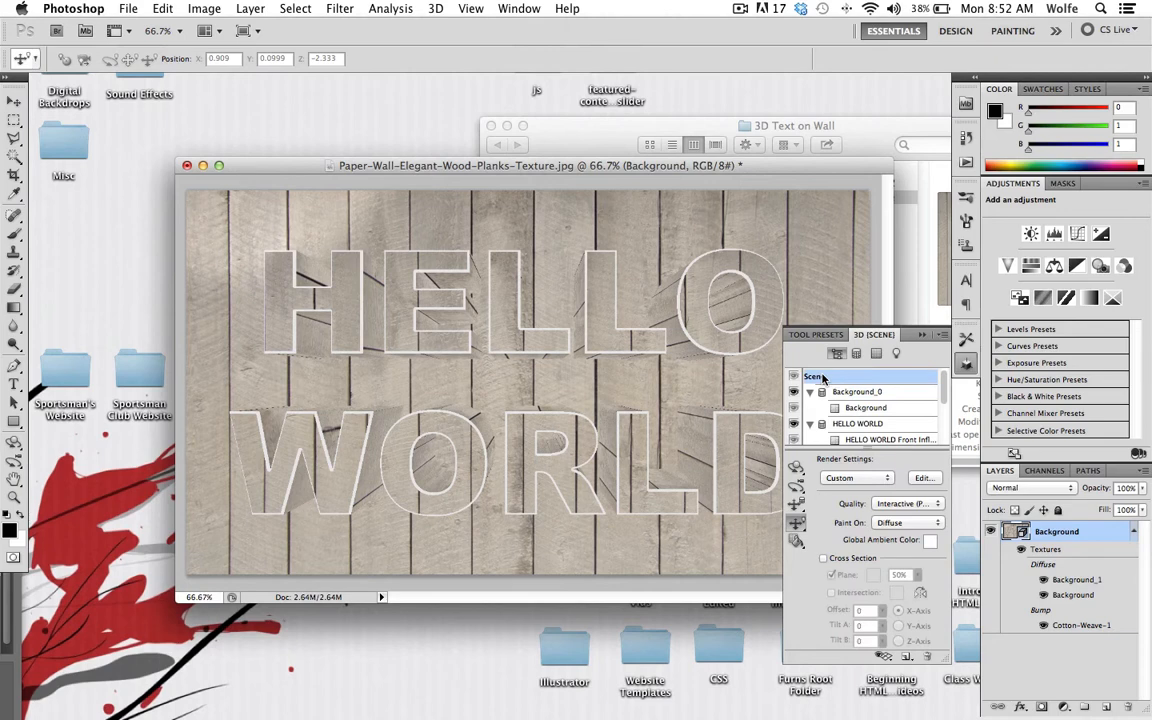
pyautogui.click(921, 479)
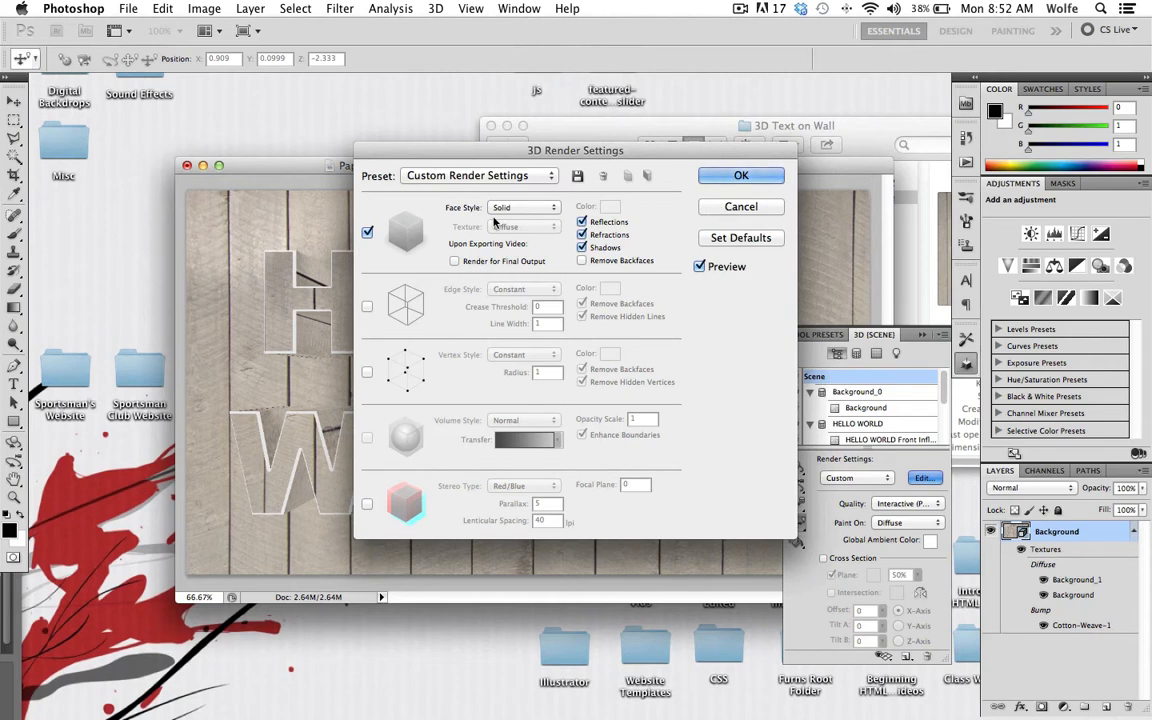
pyautogui.click(523, 212)
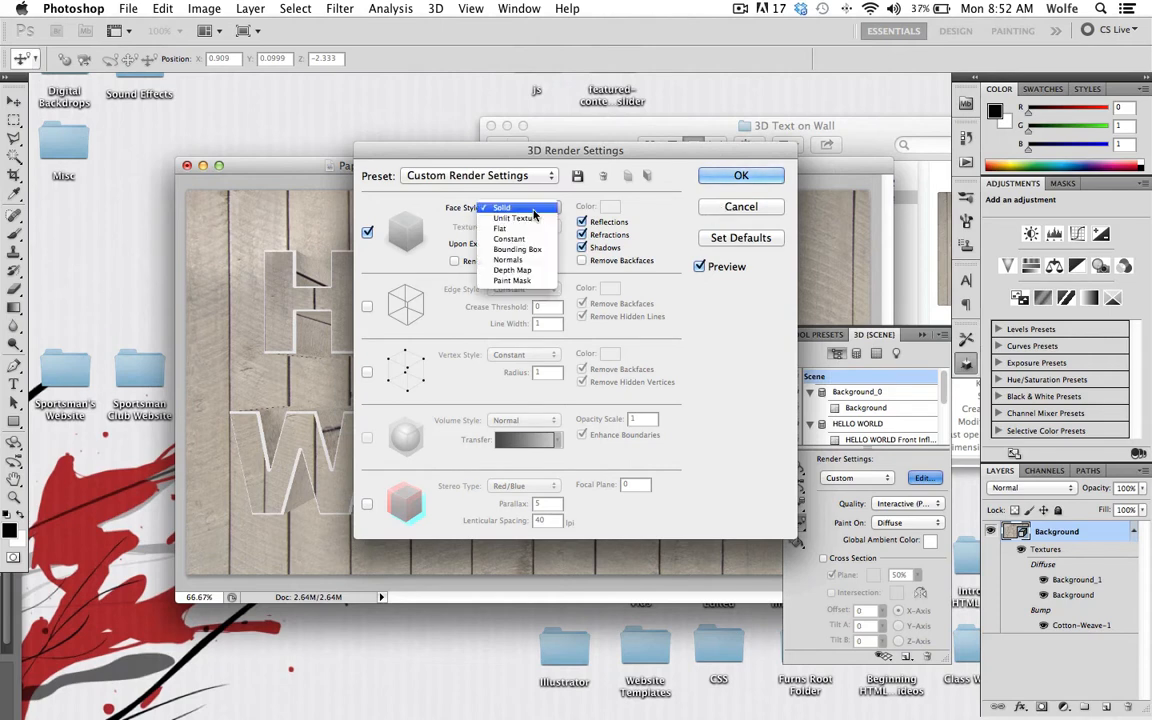
pyautogui.click(533, 214)
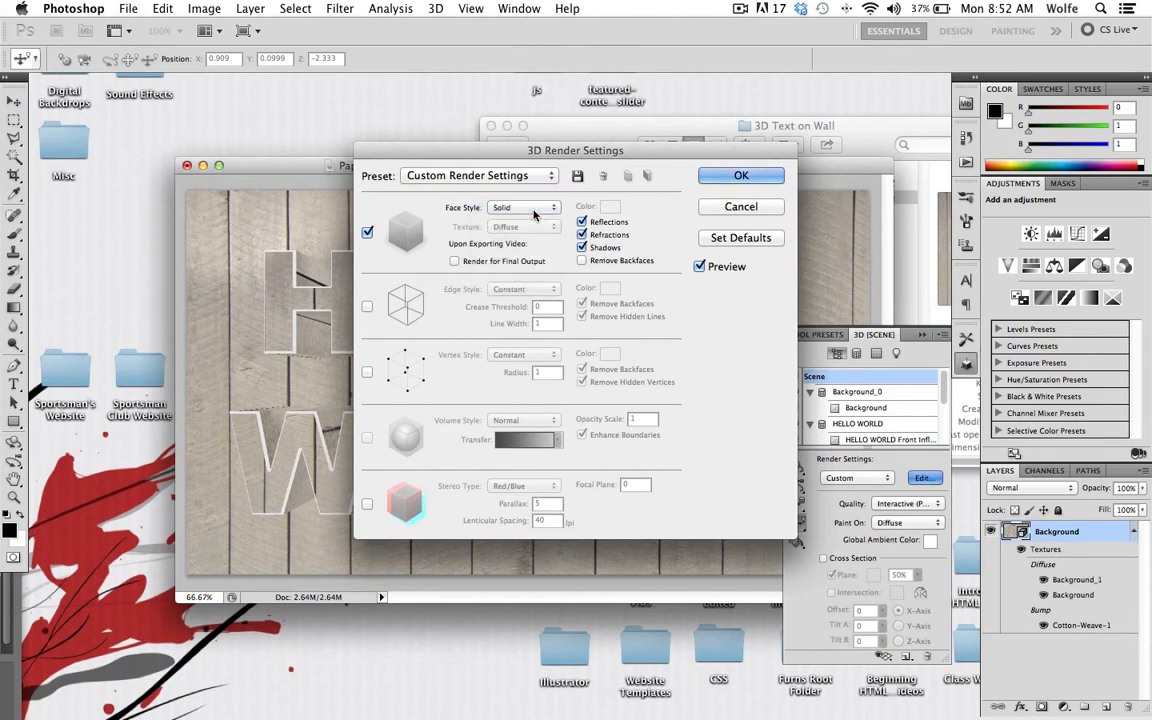
pyautogui.click(533, 214)
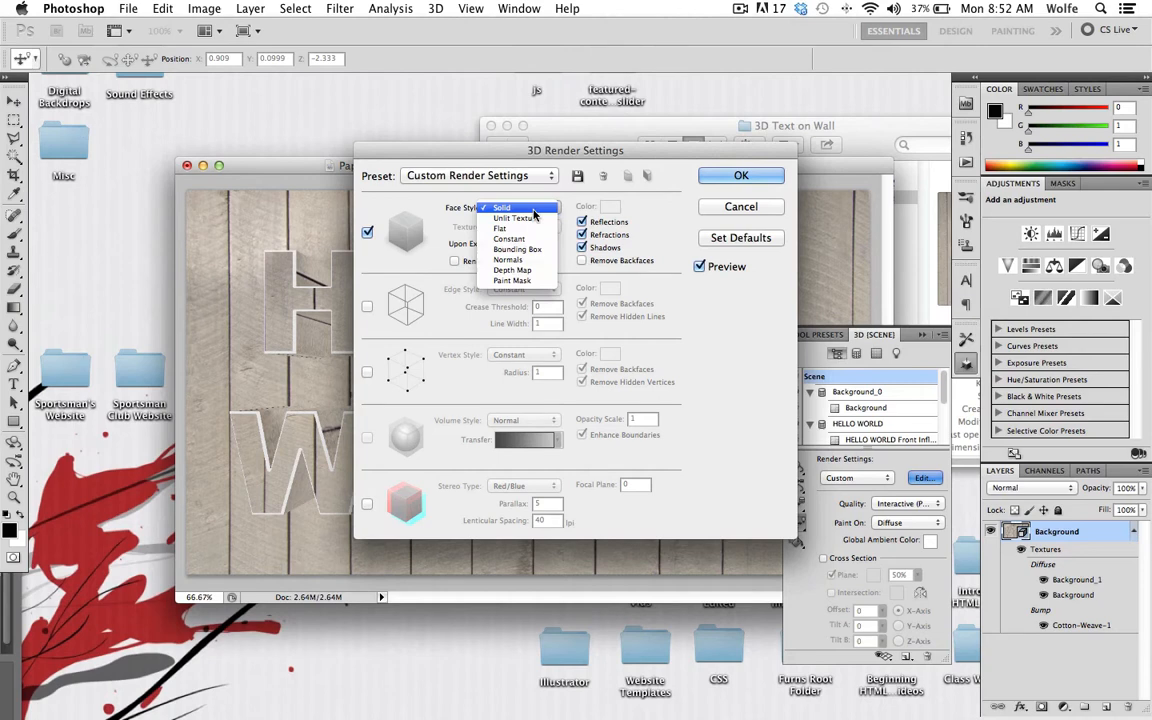
pyautogui.click(533, 214)
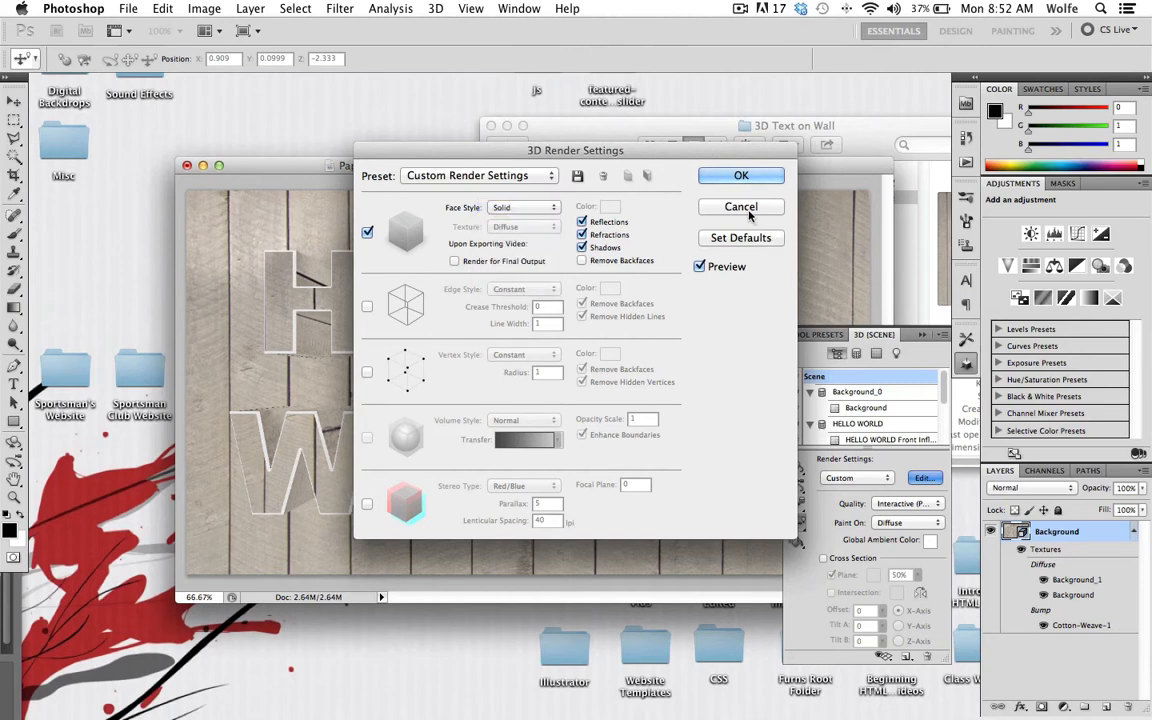
pyautogui.click(741, 206)
# Render the 3D scene at Ray Traced Draft quality.
pyautogui.click(919, 508)
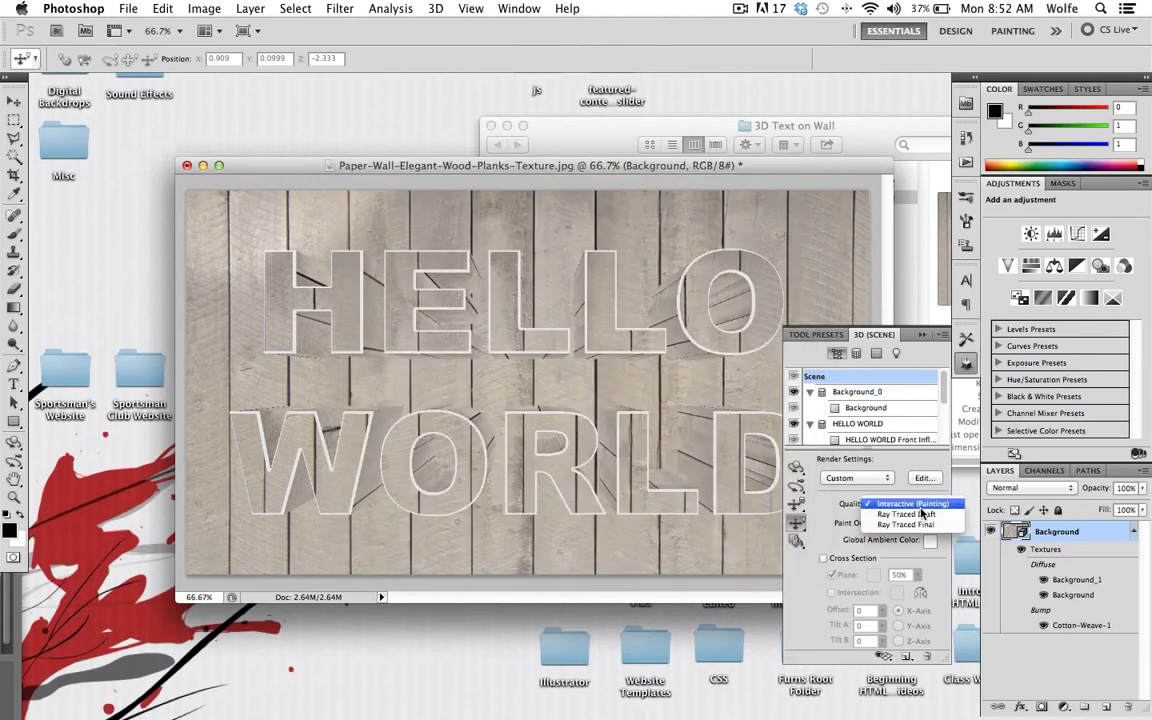
pyautogui.click(927, 524)
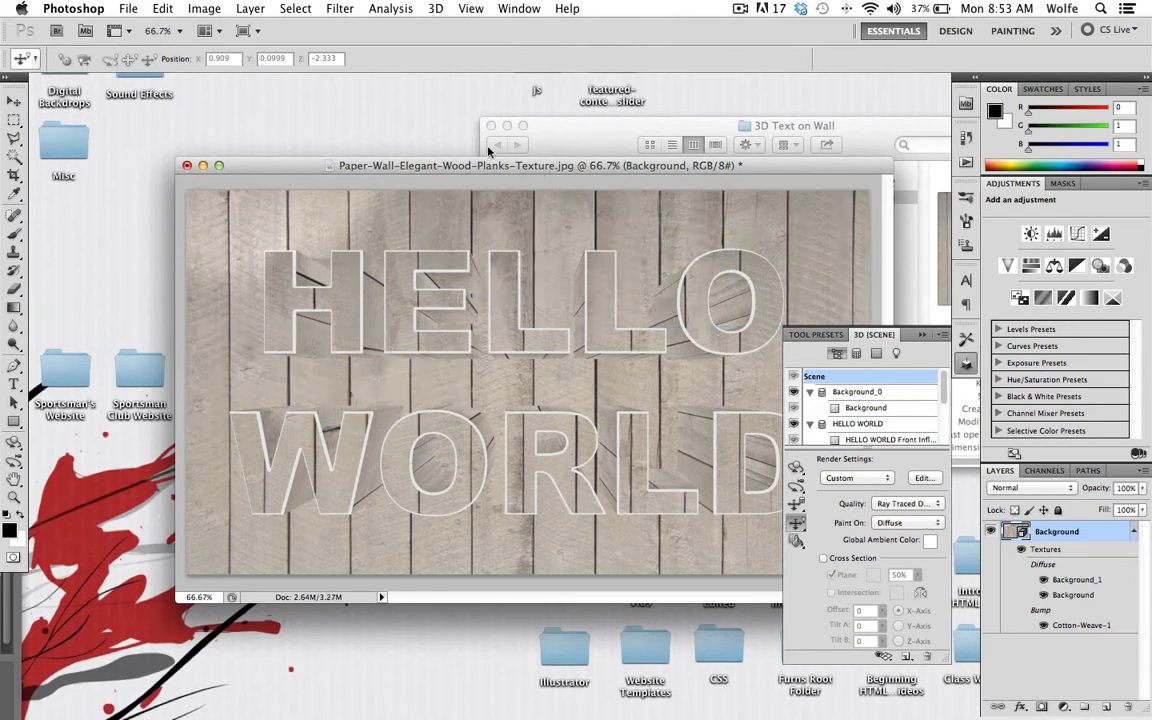
pyautogui.click(347, 9)
pyautogui.click(350, 9)
# Render the 3D scene at Ray Traced Final quality and collapse the 3D settings to uncover the full image.
pyautogui.click(905, 503)
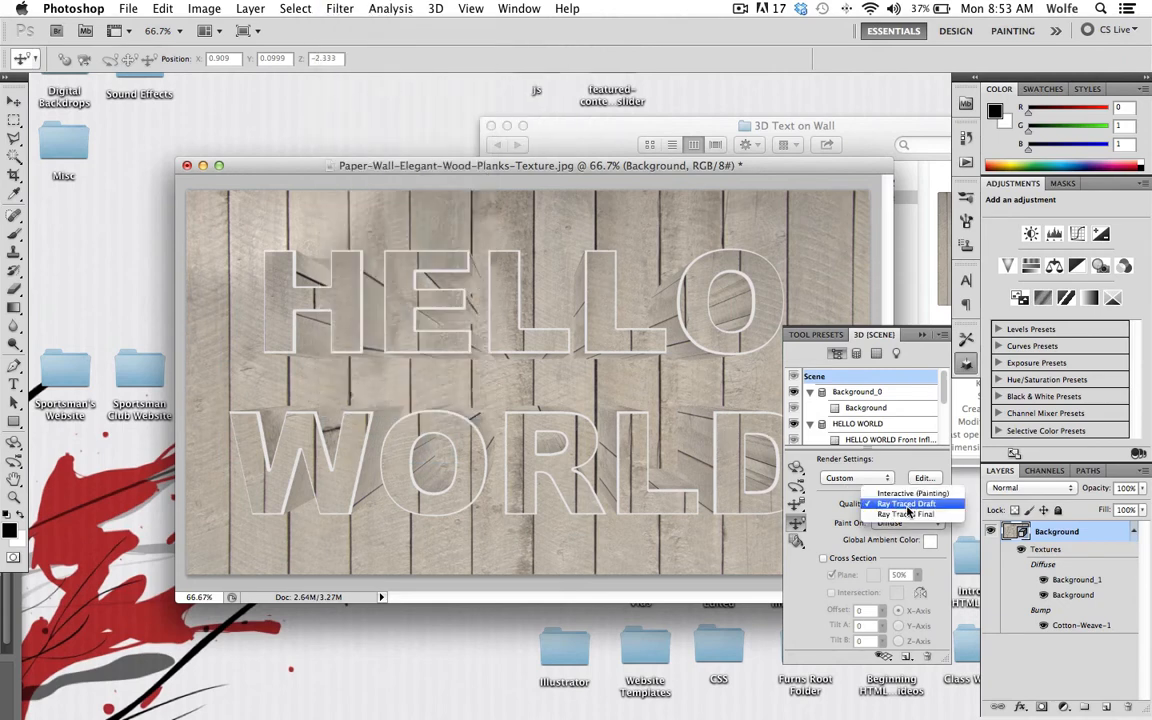
pyautogui.click(911, 517)
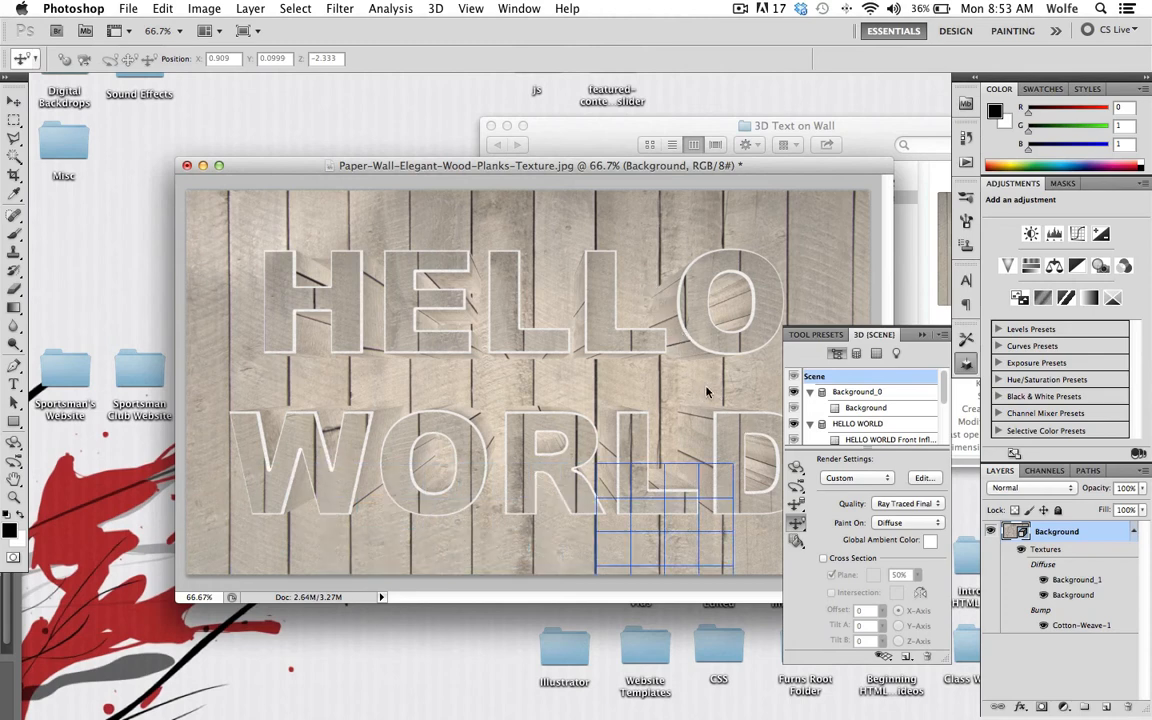
pyautogui.click(922, 336)
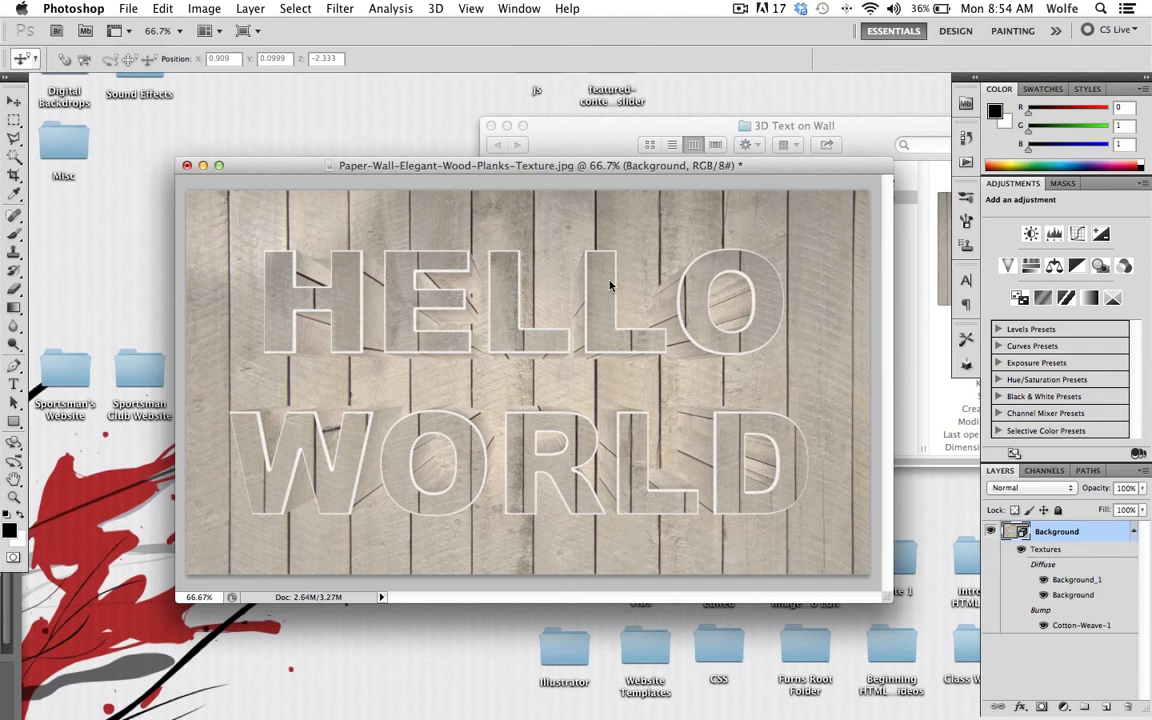
pyautogui.click(740, 9)
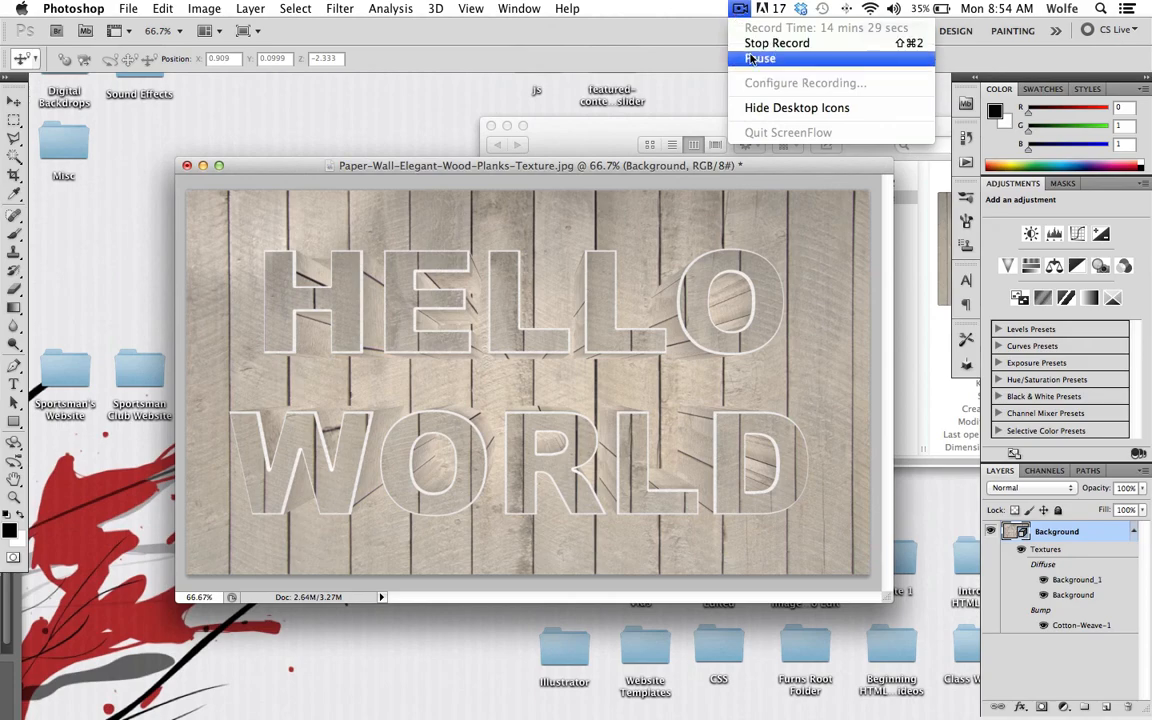